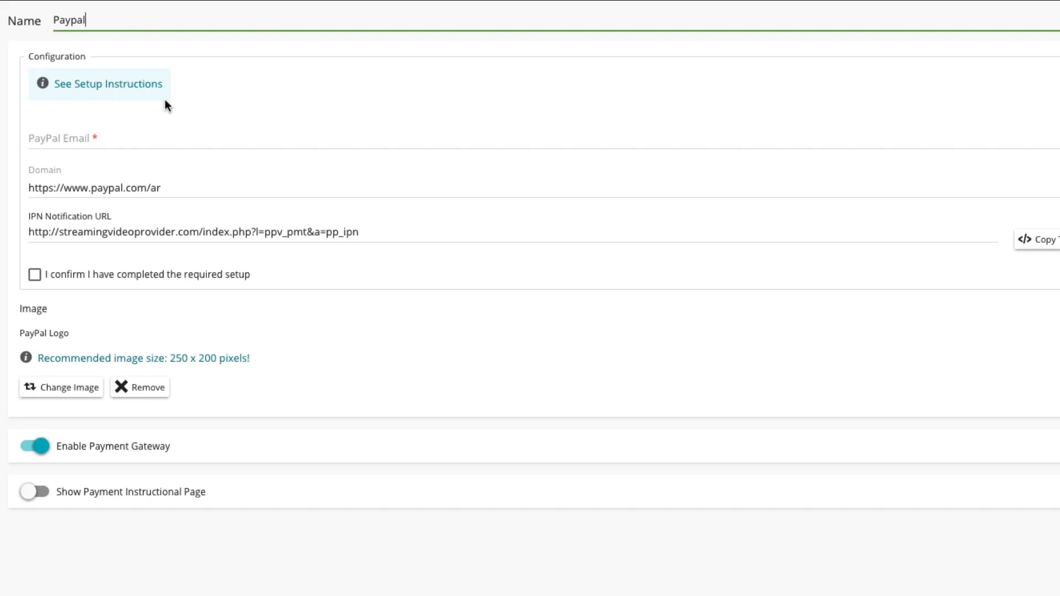
Step: Enter the PayPal account's e-mail address in the PayPal Email field
{"action": "key", "text": "Tab"}
{"action": "type", "text": "my"}
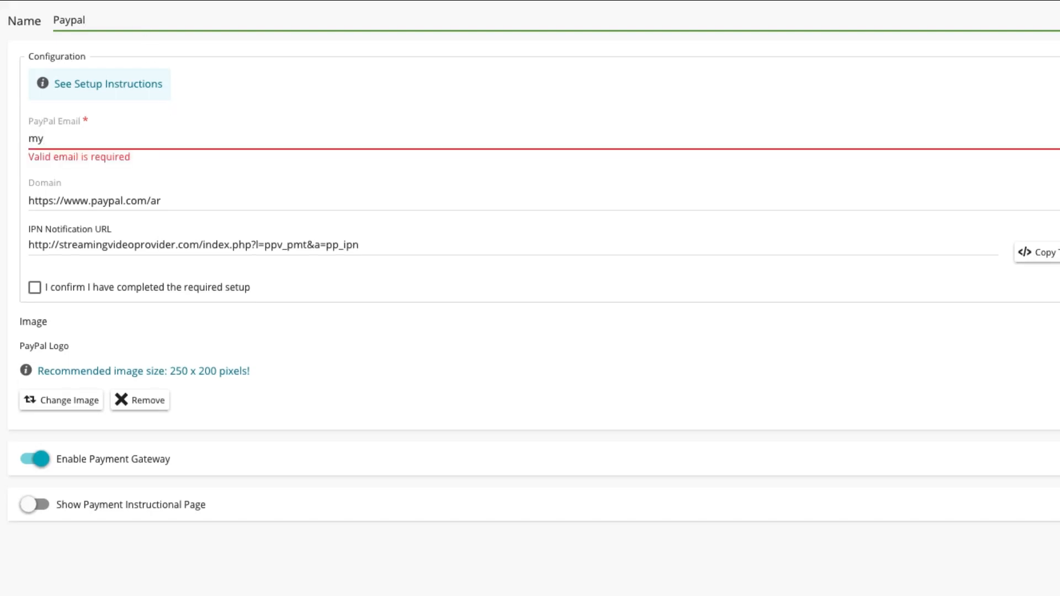
{"action": "type", "text": "@email.com"}
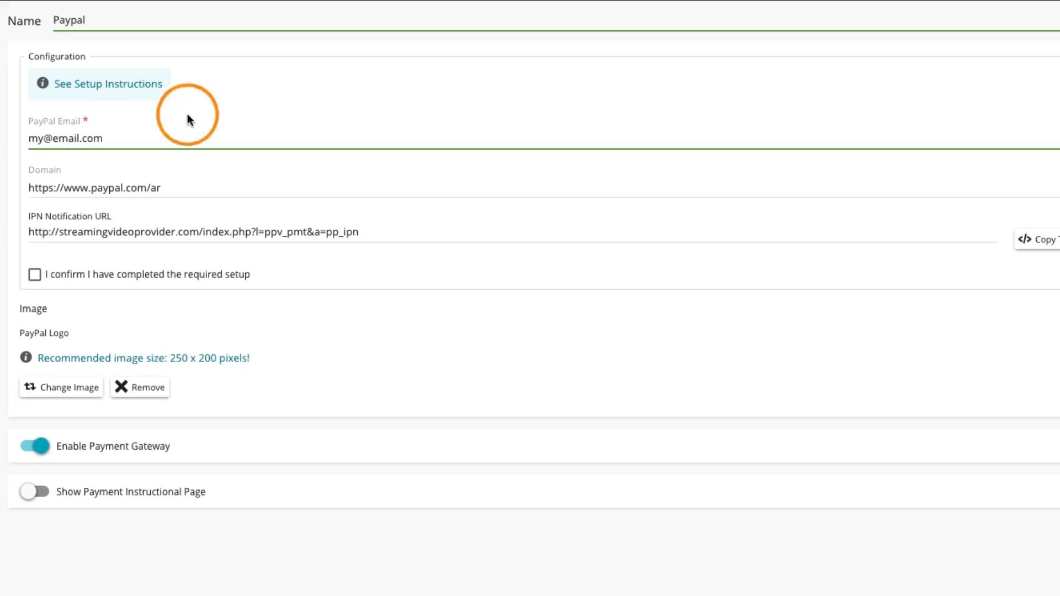
{"action": "left_click", "coordinate": [191, 184]}
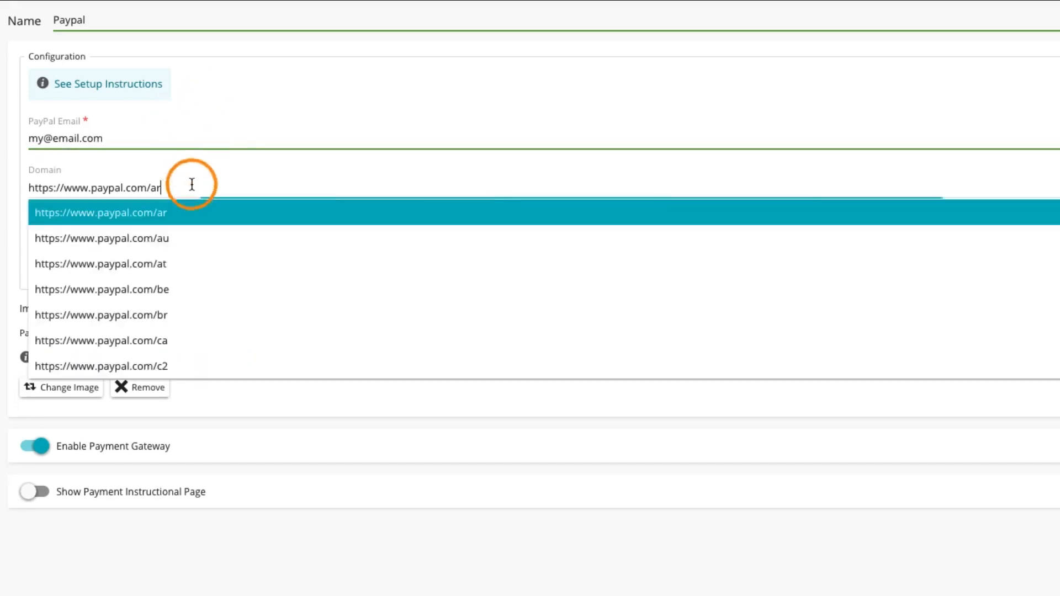
{"action": "scroll", "coordinate": [210, 255], "scroll_direction": "down", "scroll_amount": 5}
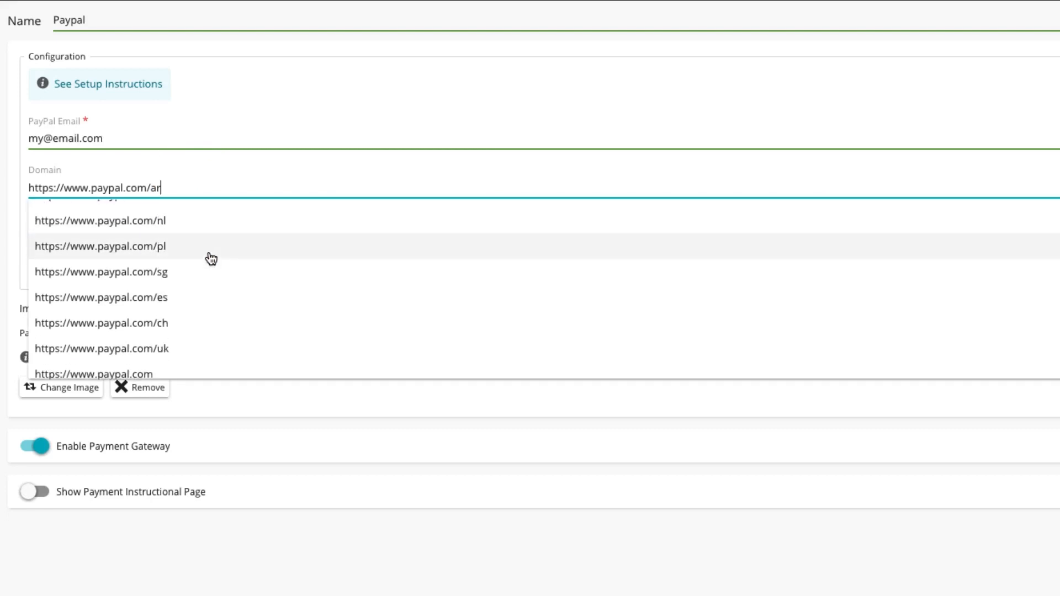
{"action": "scroll", "coordinate": [210, 258], "scroll_direction": "down", "scroll_amount": 1}
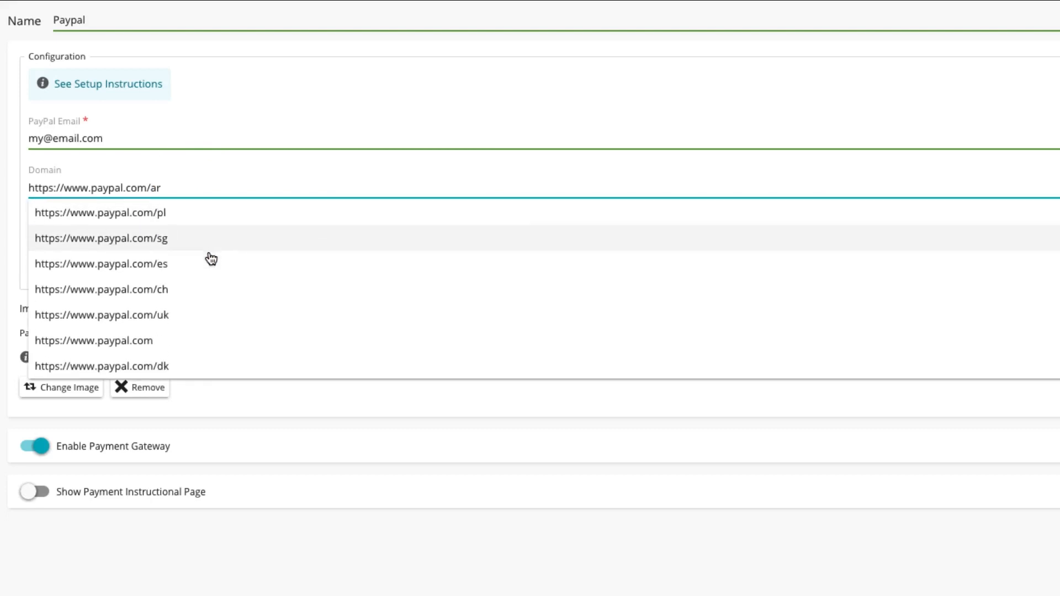
{"action": "left_click", "coordinate": [195, 344]}
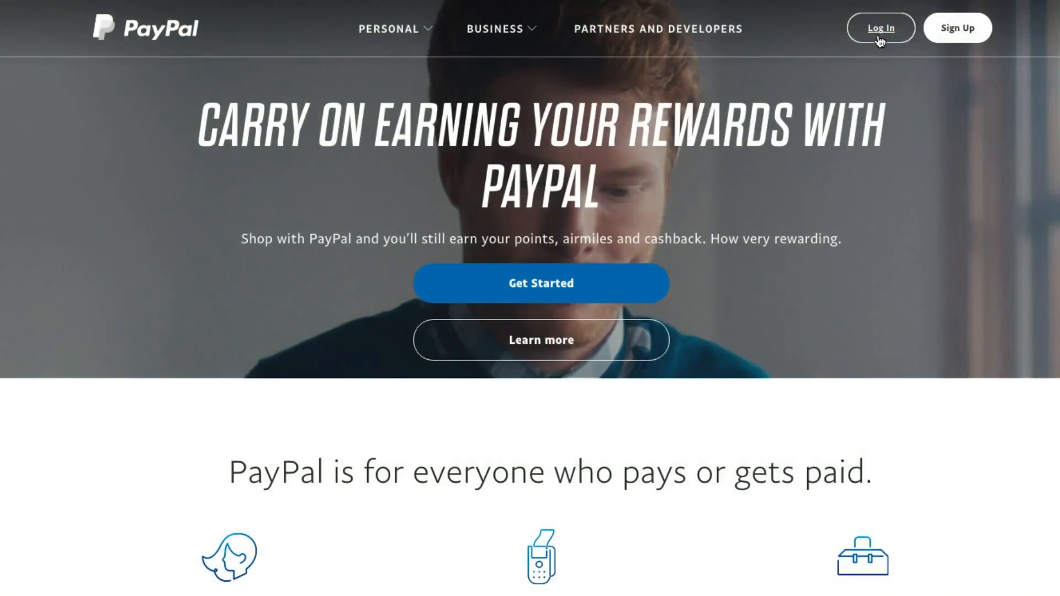
Step: Log in to the PayPal website with the account e-mail and password
{"action": "left_click", "coordinate": [882, 30]}
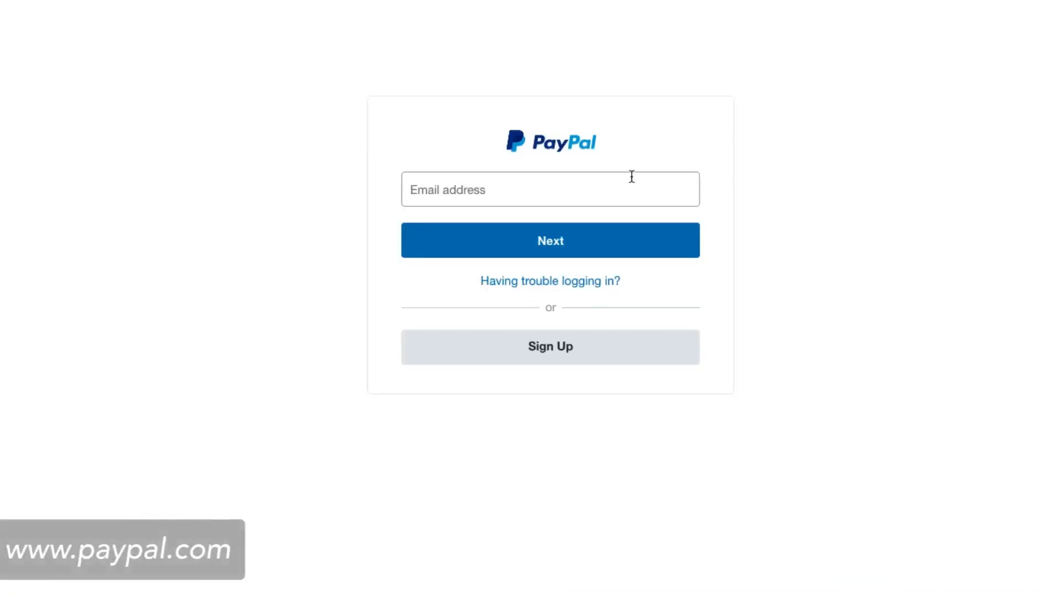
{"action": "type", "text": "my@email.com"}
{"action": "key", "text": "Return"}
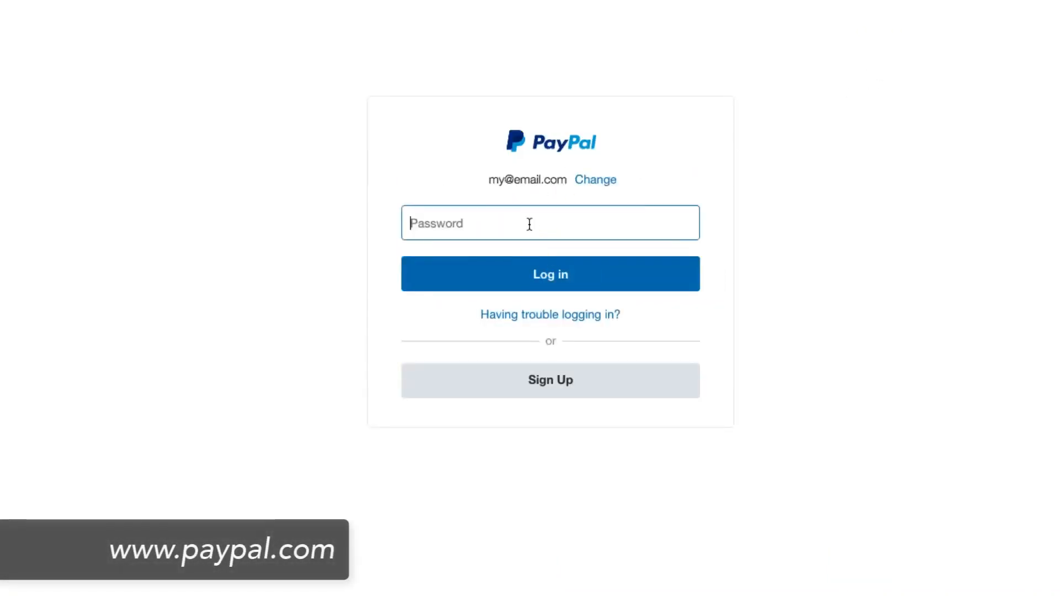
{"action": "type", "text": "••••••••••••"}
{"action": "left_click", "coordinate": [566, 274]}
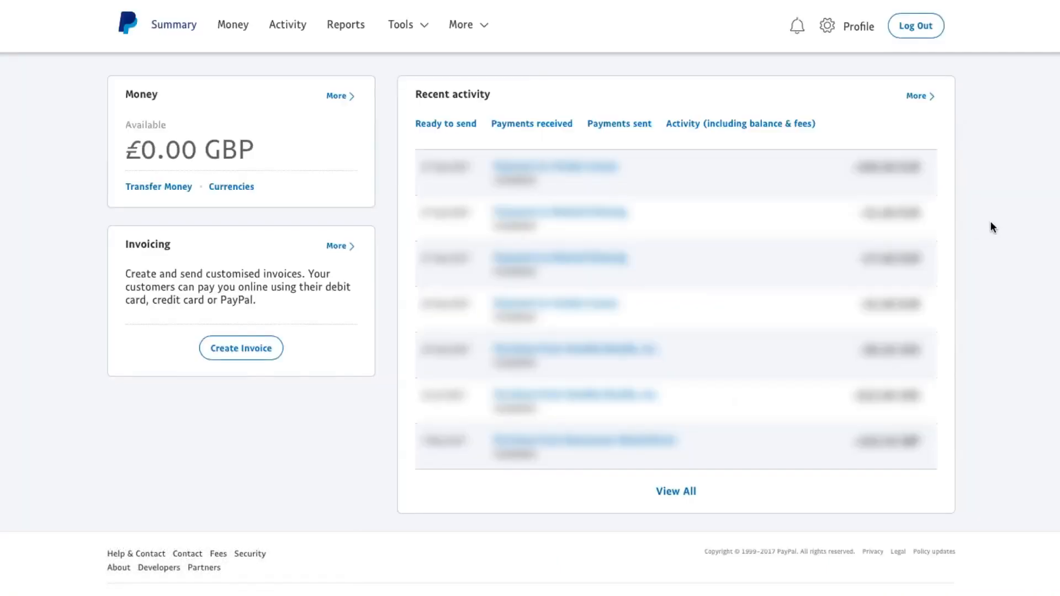
Step: Open the Instant payment notifications settings from the profile's selling preferences
{"action": "left_click", "coordinate": [863, 35]}
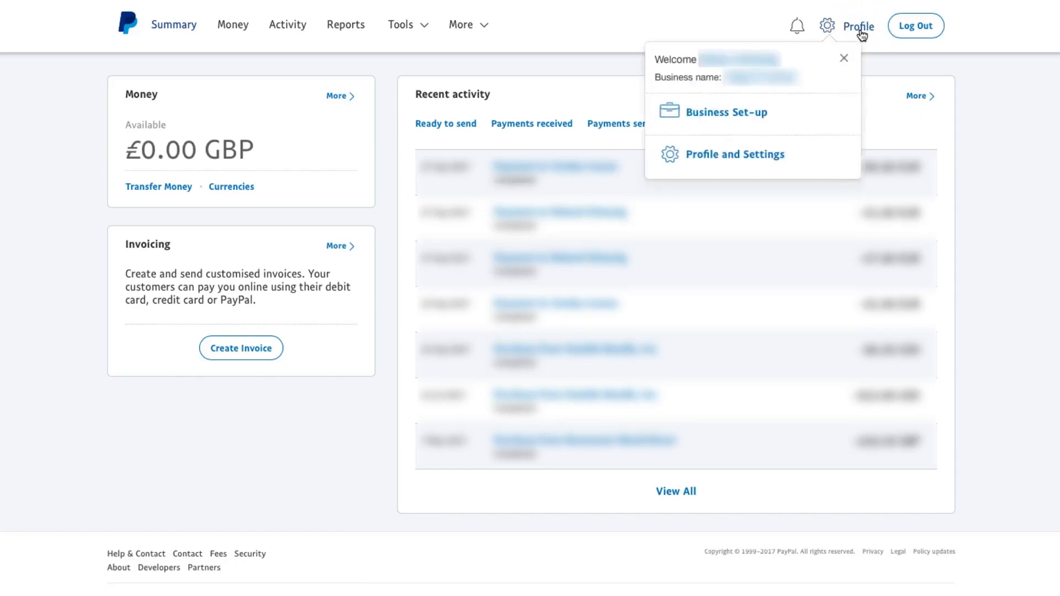
{"action": "left_click", "coordinate": [732, 155]}
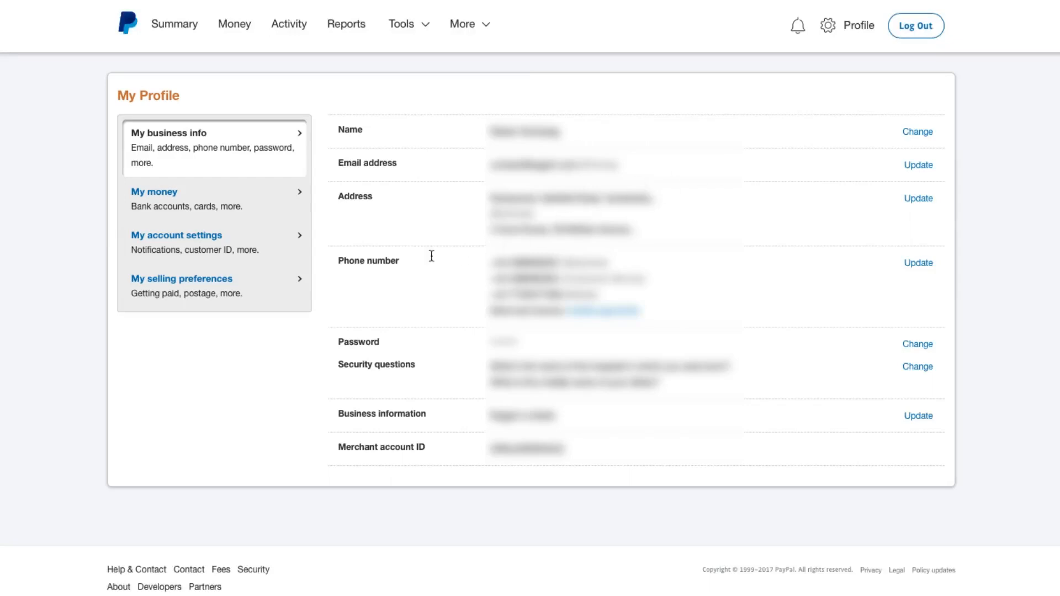
{"action": "left_click", "coordinate": [192, 283]}
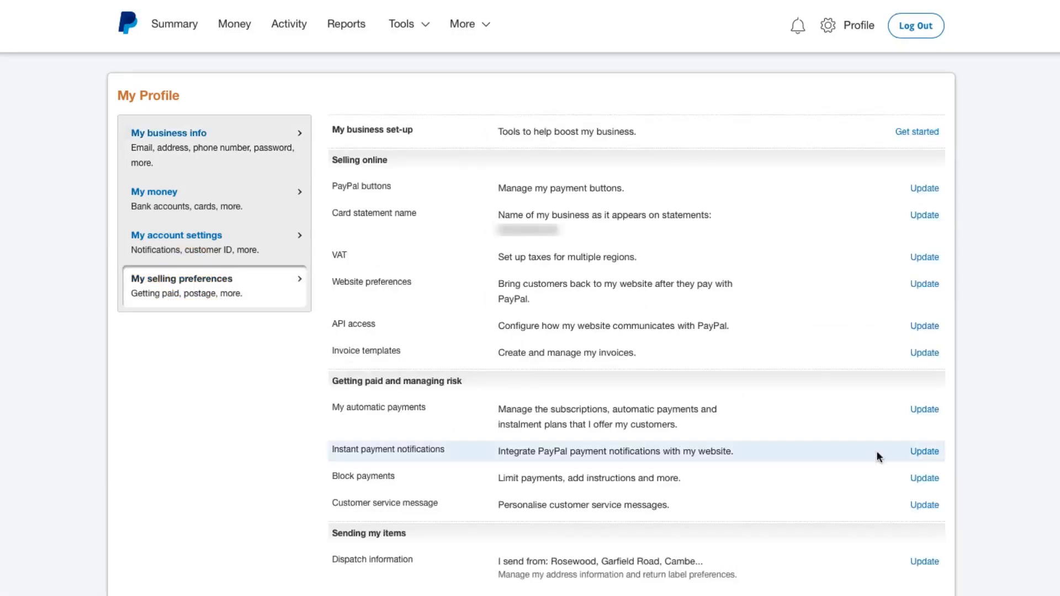
{"action": "left_click", "coordinate": [924, 453]}
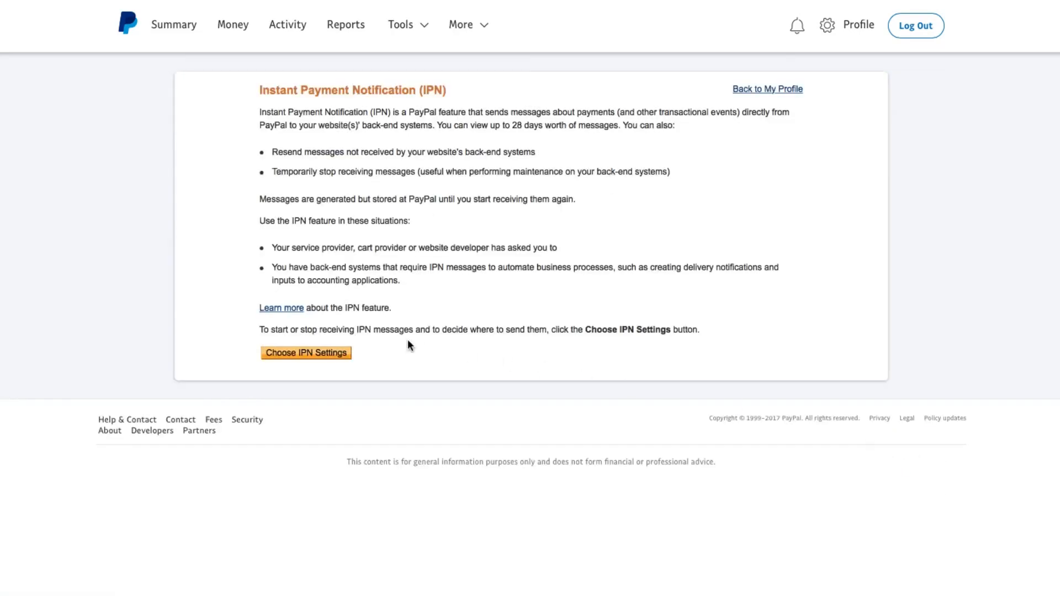
Step: Paste the gateway's IPN Notification URL into PayPal's IPN Notification URL, enable receiving IPN messages, and save
{"action": "left_click", "coordinate": [296, 352]}
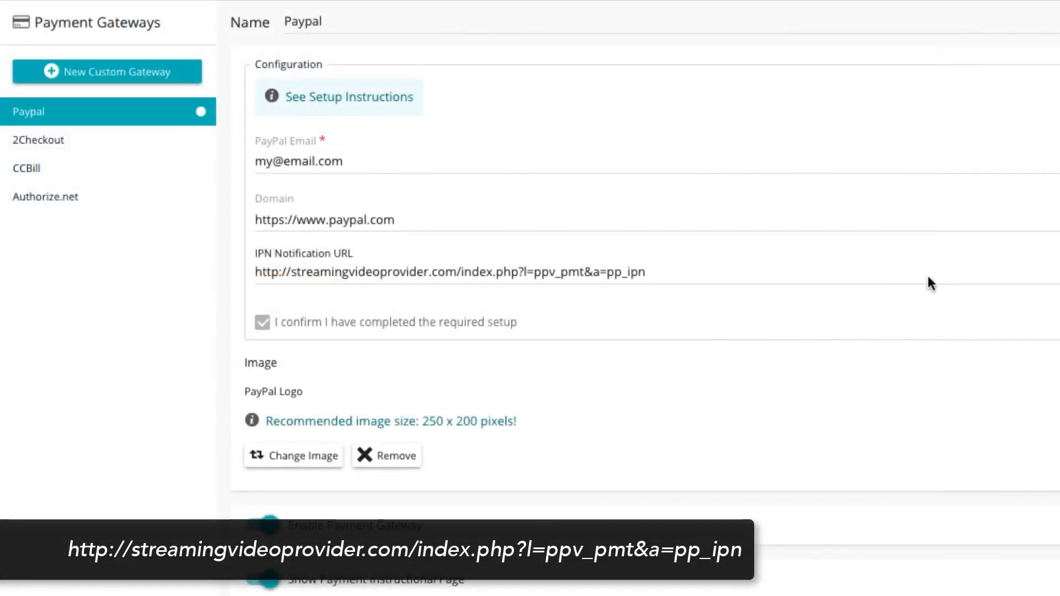
{"action": "triple_click", "coordinate": [931, 284]}
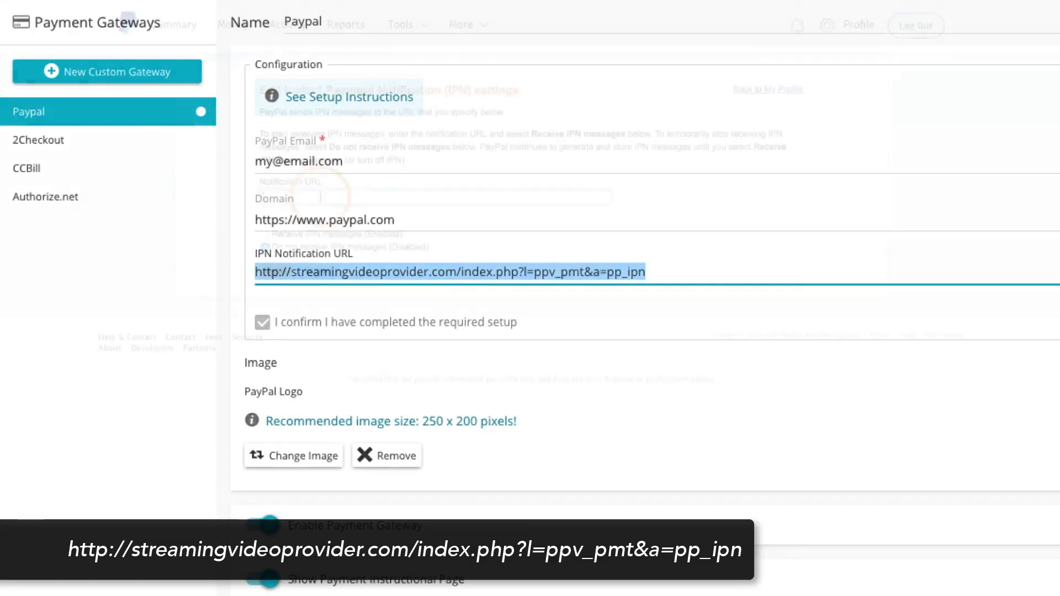
{"action": "right_click", "coordinate": [328, 197]}
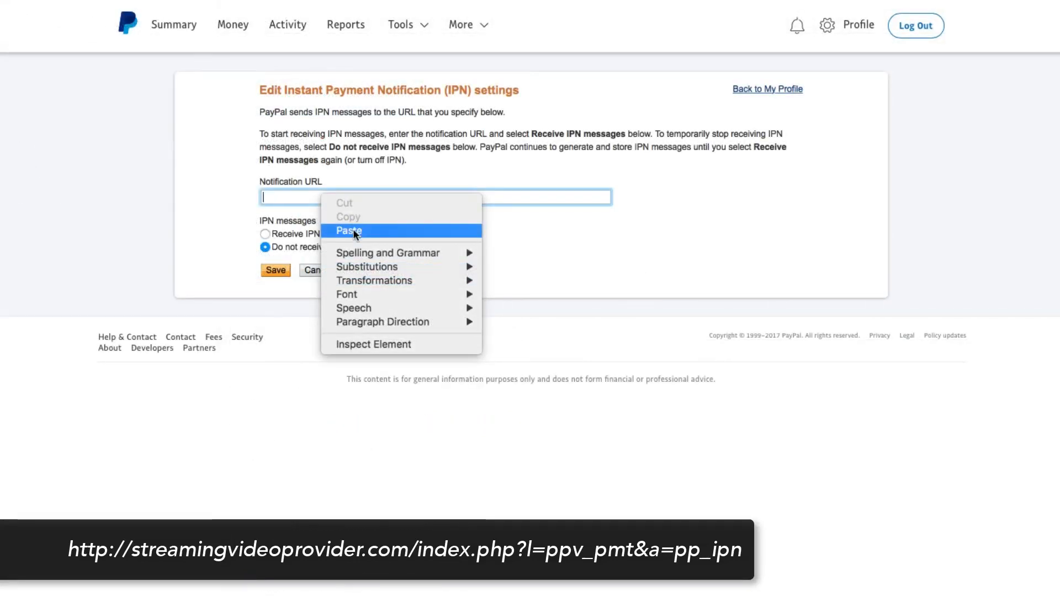
{"action": "left_click", "coordinate": [354, 228]}
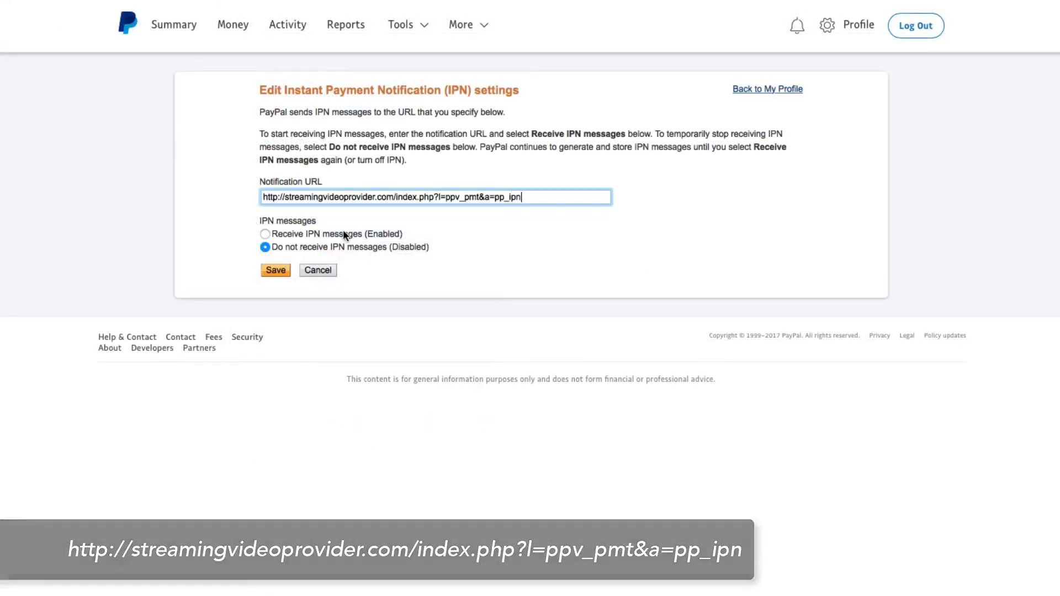
{"action": "left_click", "coordinate": [267, 234]}
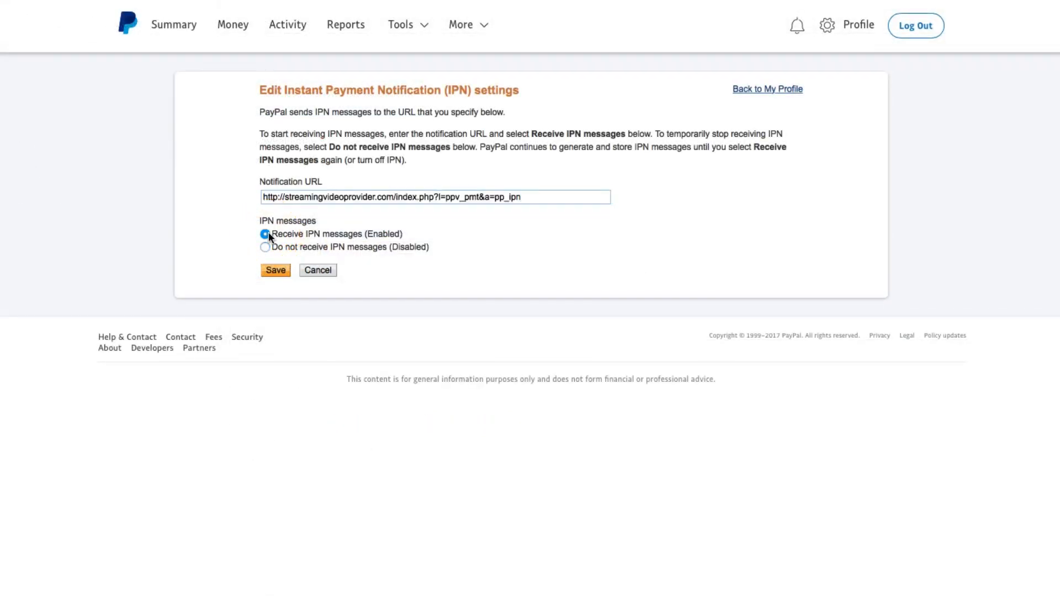
{"action": "left_click", "coordinate": [276, 270]}
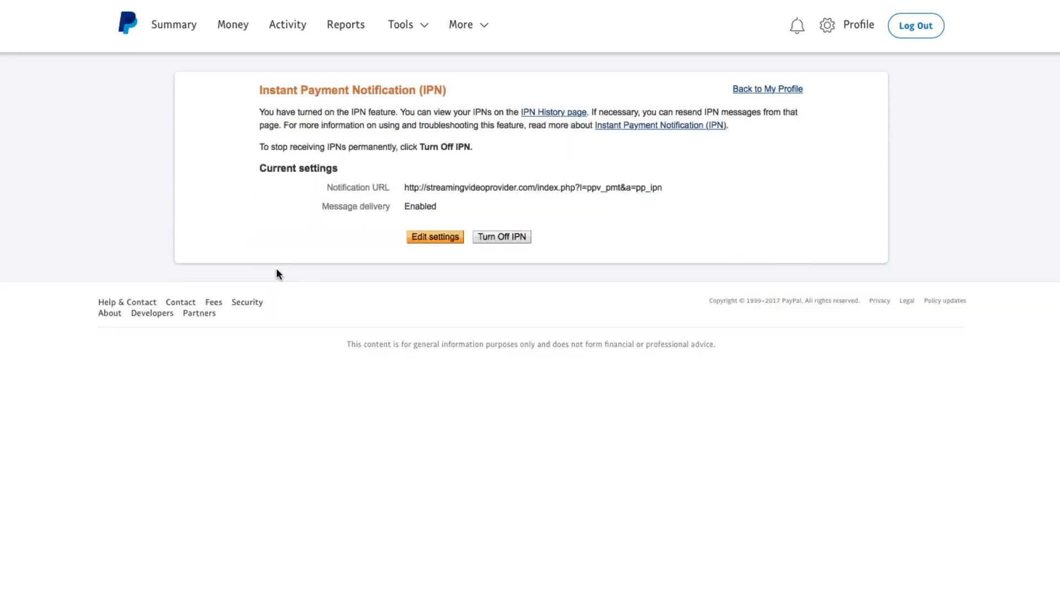
Step: Open the PayPal button language encoding options from the profile's selling preferences
{"action": "left_click", "coordinate": [860, 25]}
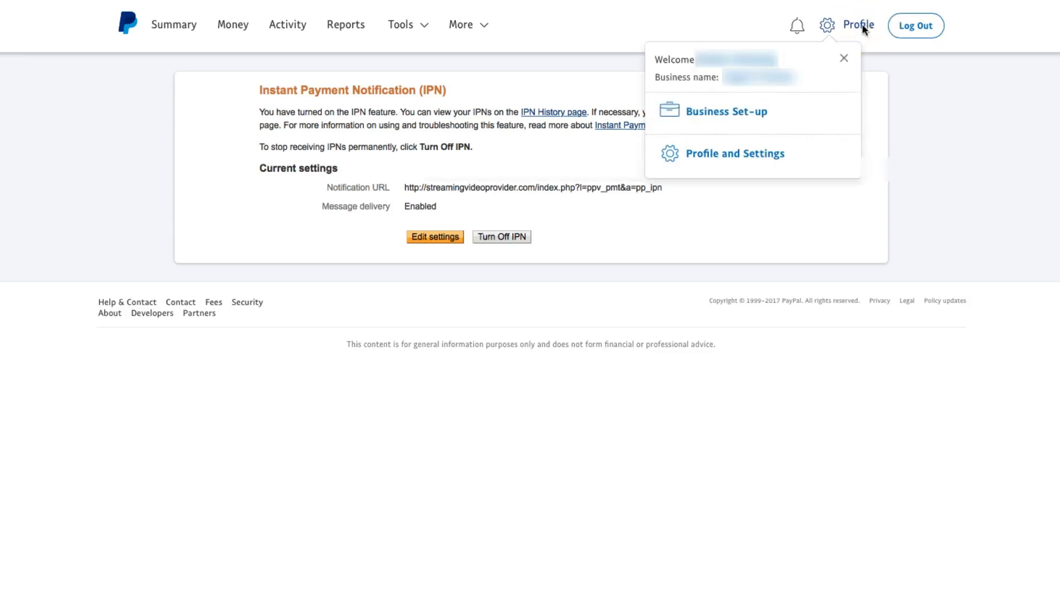
{"action": "left_click", "coordinate": [746, 157]}
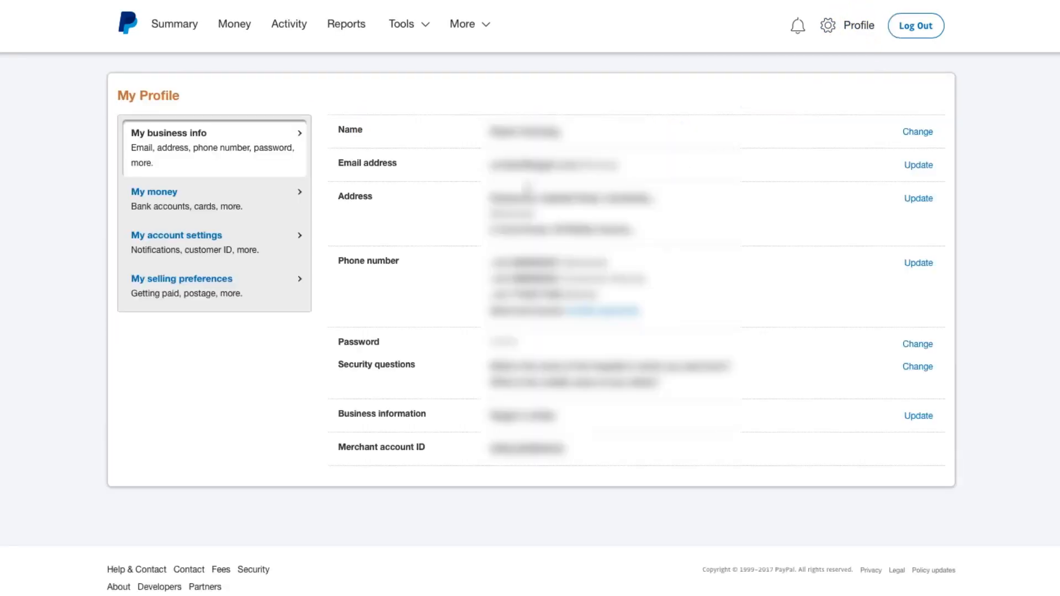
{"action": "left_click", "coordinate": [224, 282]}
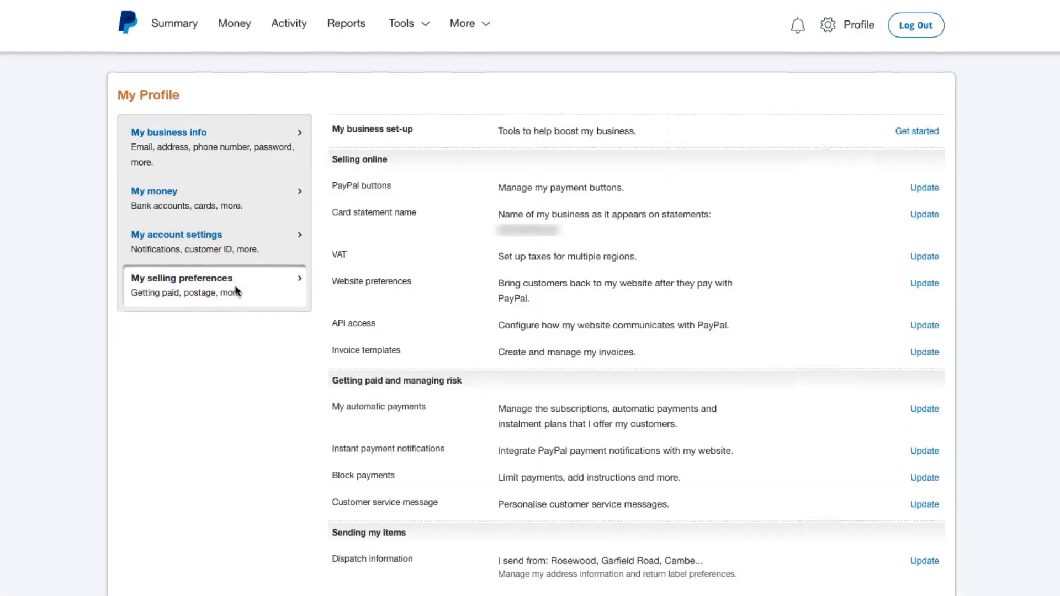
{"action": "scroll", "coordinate": [379, 347], "scroll_direction": "down", "scroll_amount": 3}
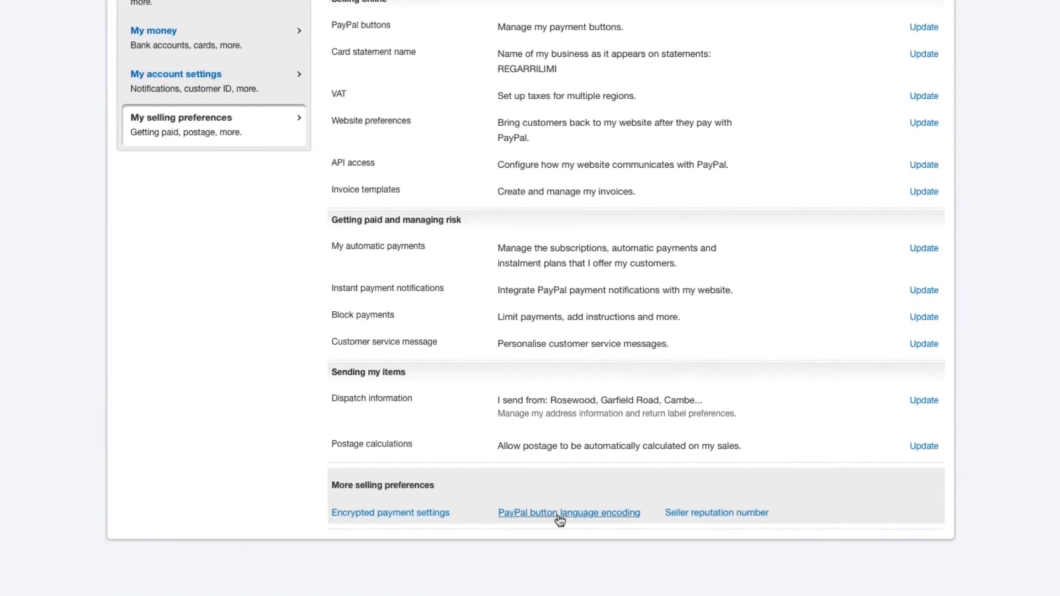
{"action": "left_click", "coordinate": [558, 515]}
Step: Set both the website encoding and the encoding for data sent from PayPal to UTF-8 and save
{"action": "left_click", "coordinate": [487, 176]}
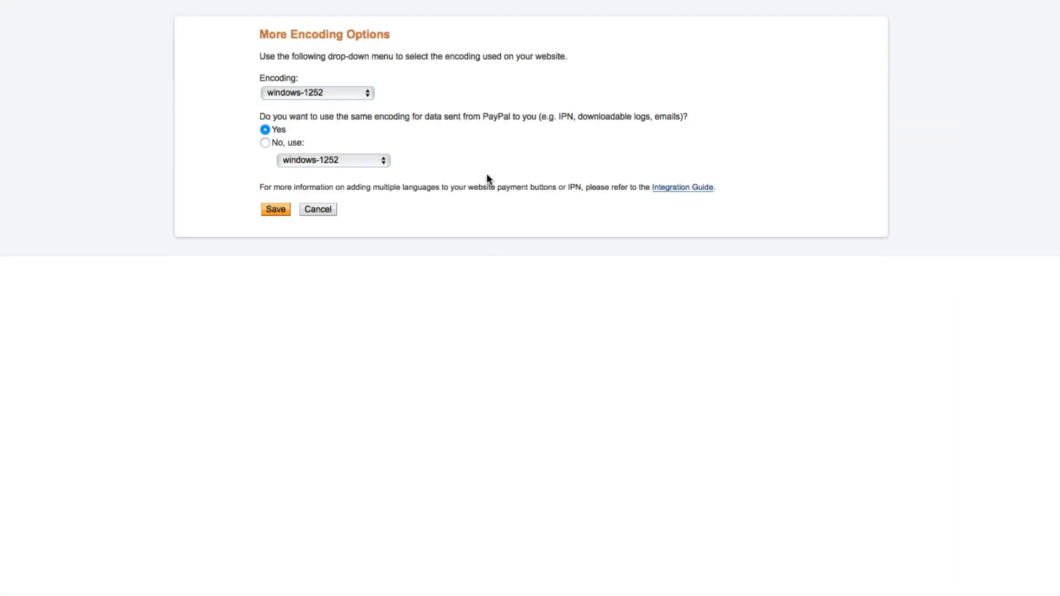
{"action": "left_click", "coordinate": [340, 95]}
{"action": "left_click", "coordinate": [335, 35]}
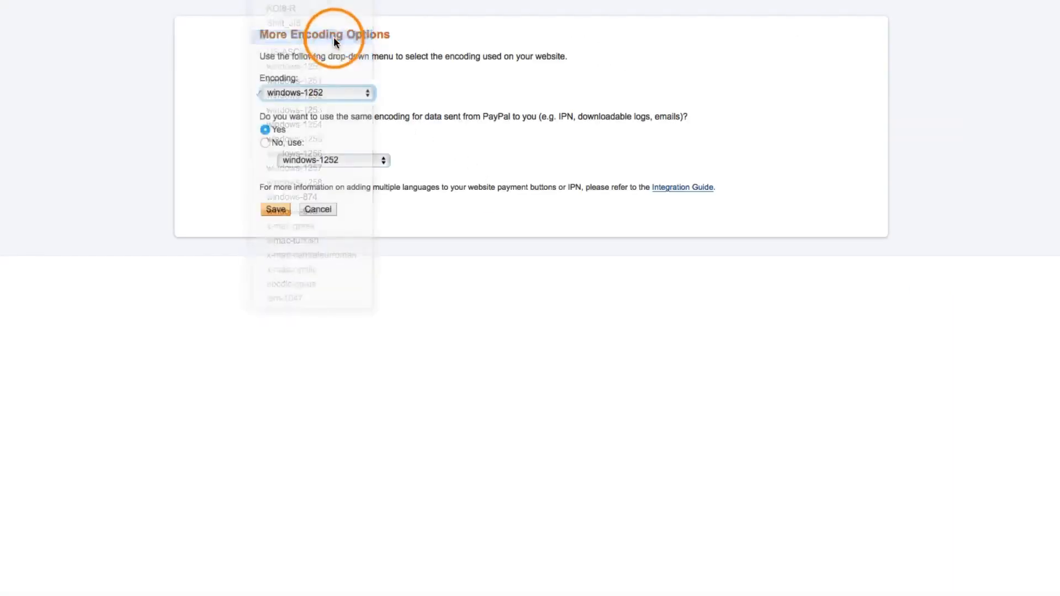
{"action": "left_click", "coordinate": [339, 160]}
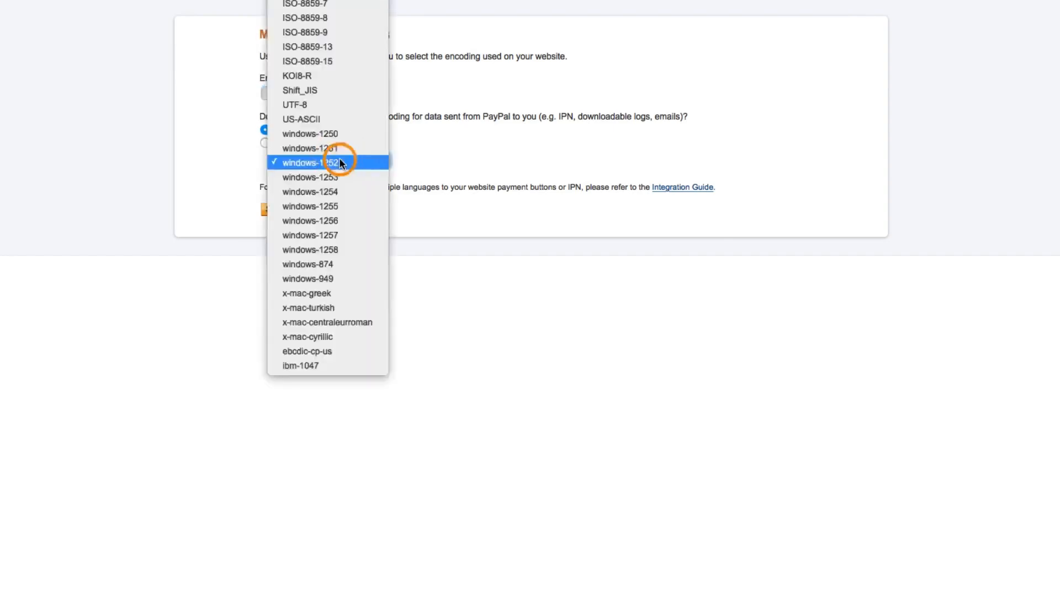
{"action": "left_click", "coordinate": [338, 117]}
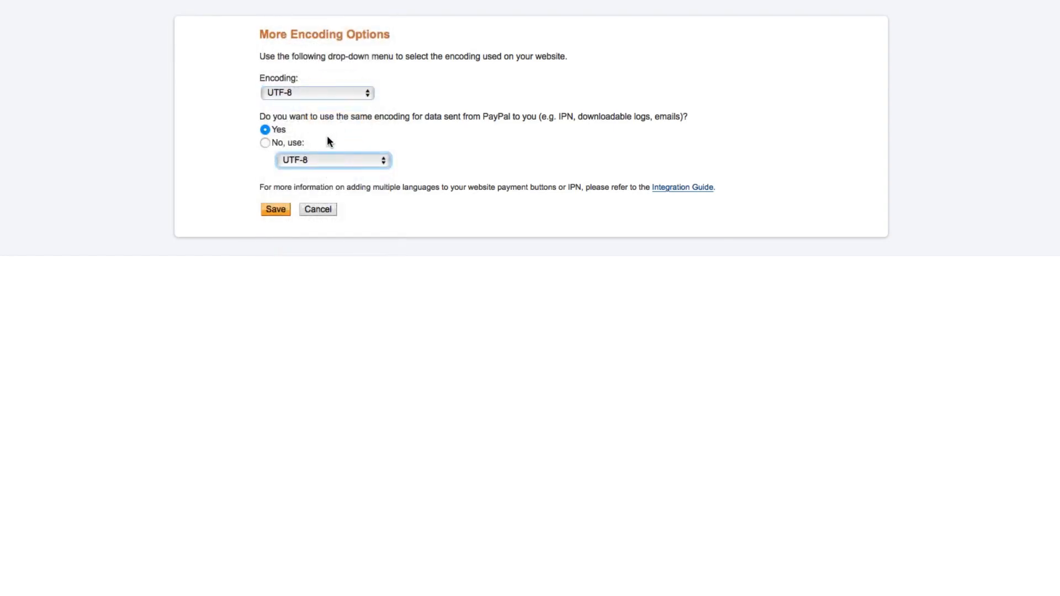
{"action": "left_click", "coordinate": [279, 209]}
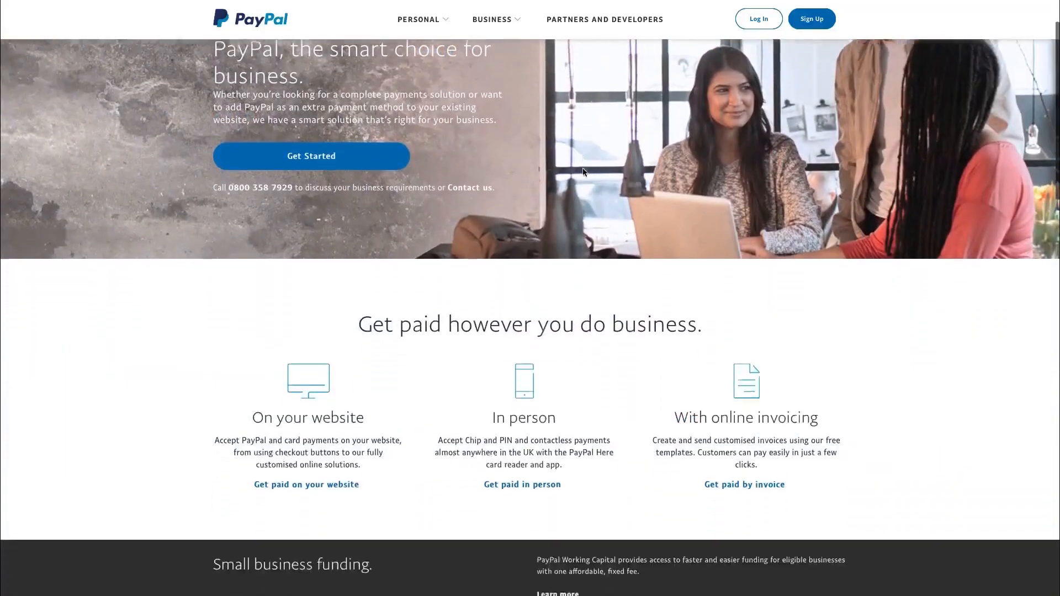
Step: Browse PayPal's business page and open Get Started
{"action": "scroll", "coordinate": [583, 172], "scroll_direction": "down", "scroll_amount": 15}
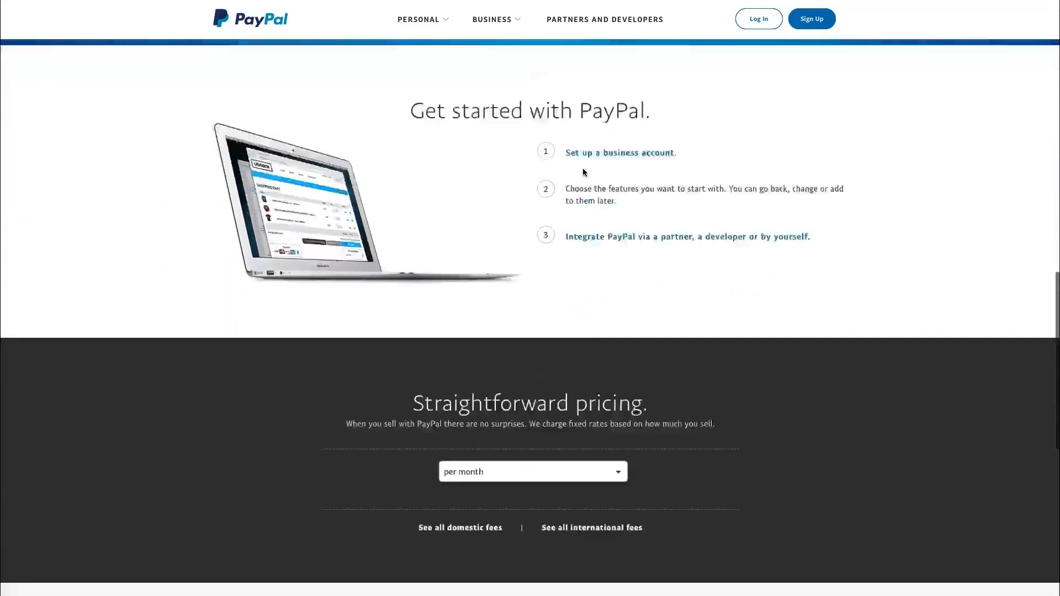
{"action": "scroll", "coordinate": [583, 173], "scroll_direction": "down", "scroll_amount": 7}
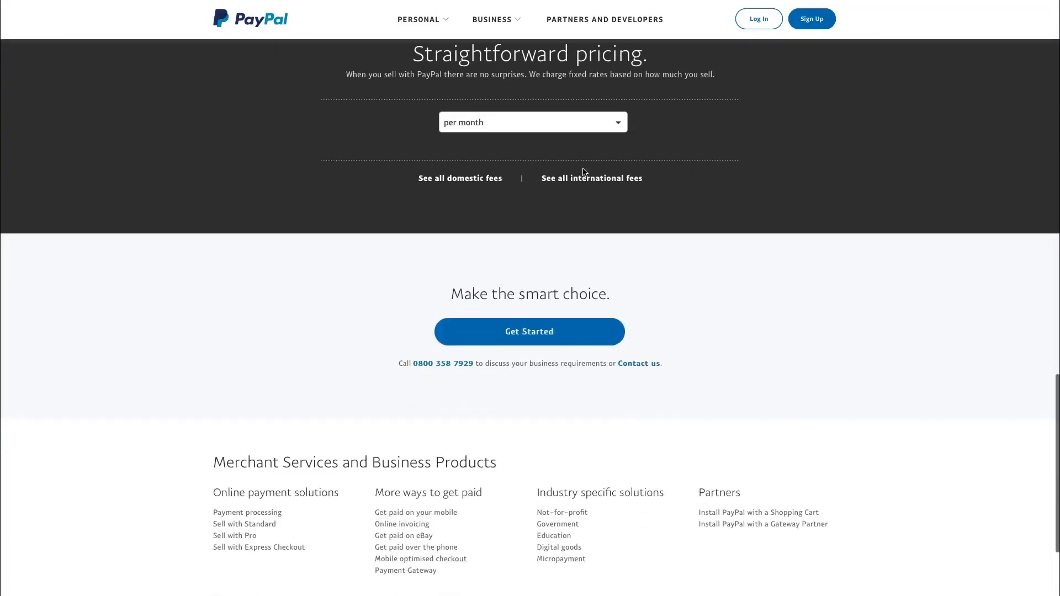
{"action": "left_click", "coordinate": [630, 319]}
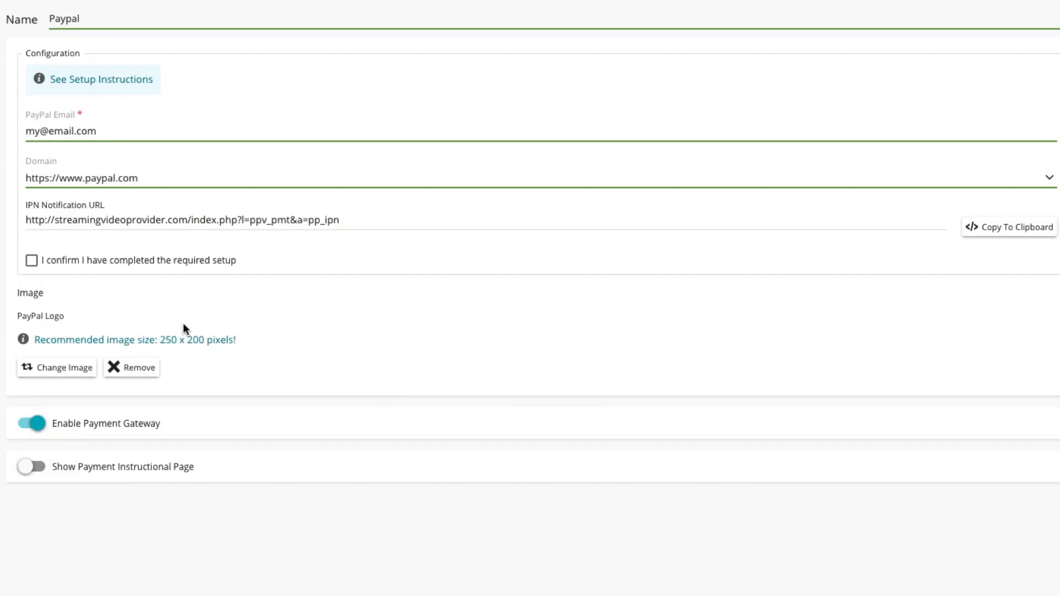
Step: Tick the confirmation that the required setup has been completed
{"action": "left_click", "coordinate": [31, 261]}
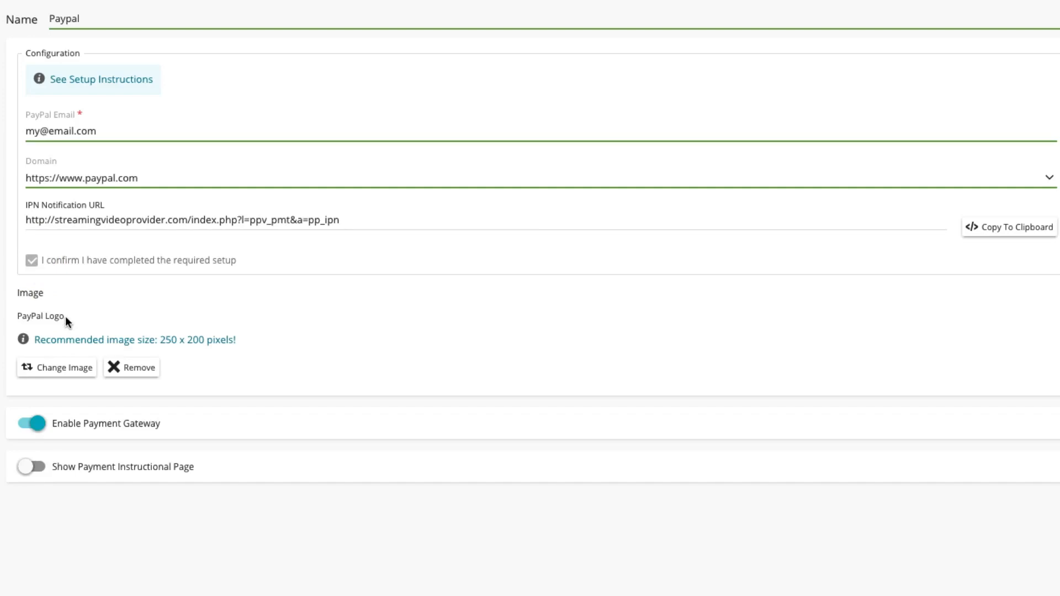
{"action": "left_click", "coordinate": [65, 368]}
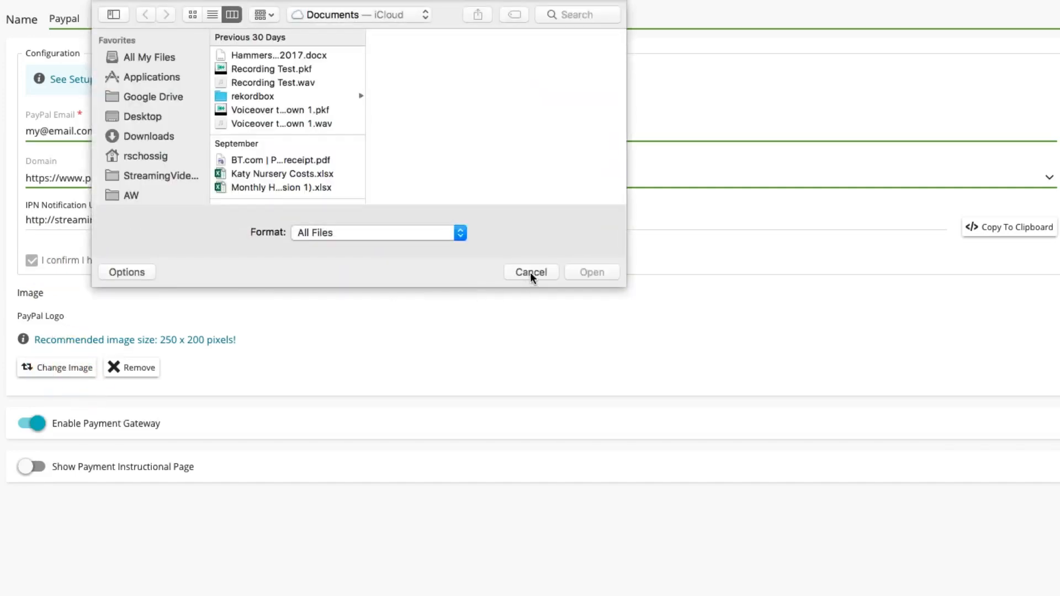
{"action": "left_click", "coordinate": [530, 273]}
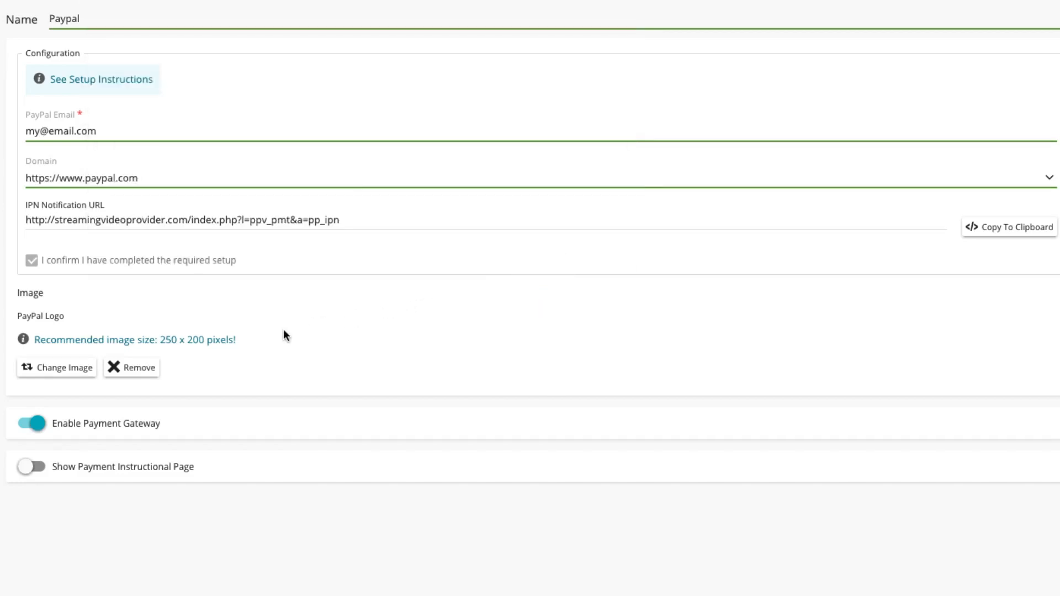
Step: Turn on the Show Payment Instructional Page option for the gateway
{"action": "left_click", "coordinate": [38, 426]}
{"action": "left_click", "coordinate": [29, 470]}
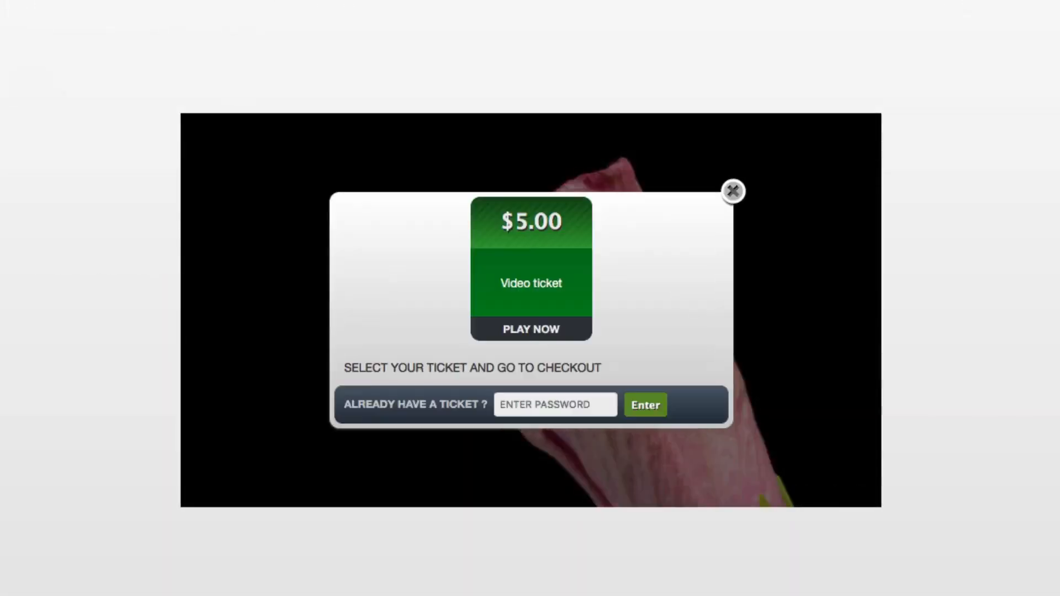
{"action": "left_click", "coordinate": [539, 314]}
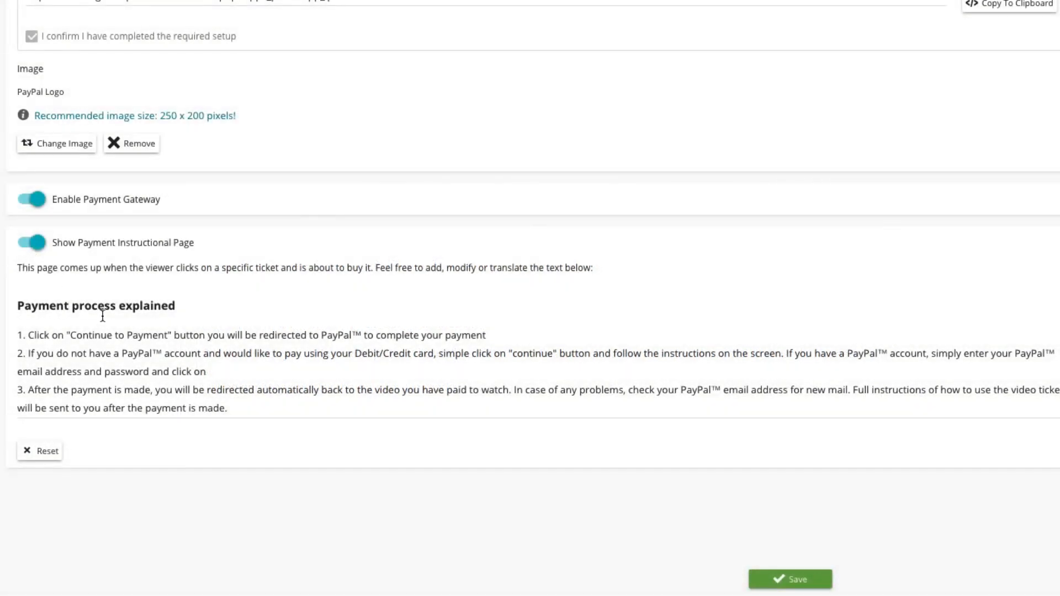
{"action": "left_click", "coordinate": [101, 330]}
Step: Save the PayPal gateway settings with the payment instructional page text
{"action": "left_click_drag", "start_coordinate": [101, 330], "coordinate": [203, 390]}
{"action": "left_click", "coordinate": [210, 375]}
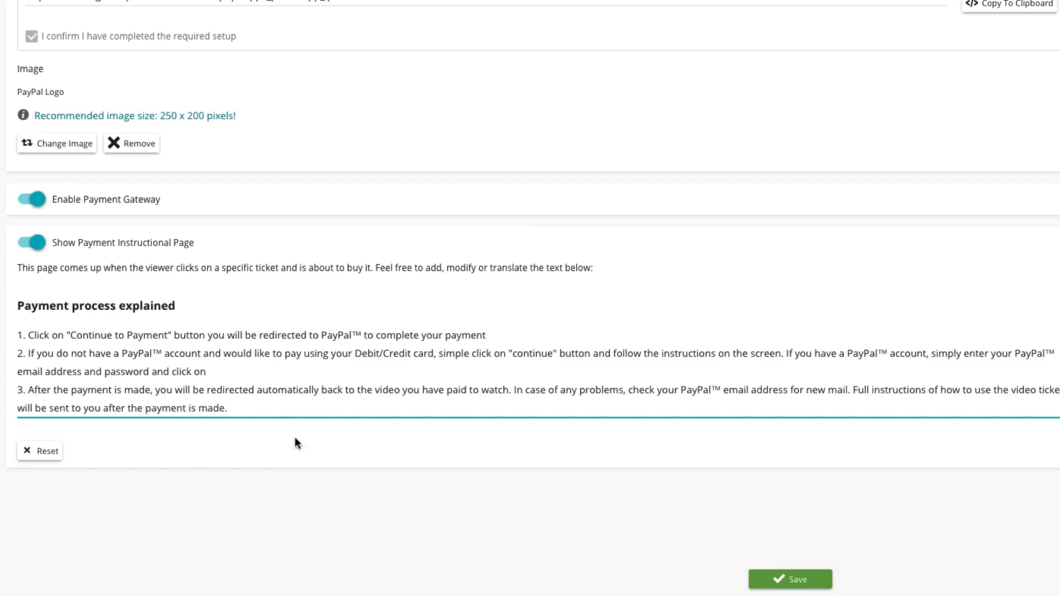
{"action": "left_click", "coordinate": [793, 579]}
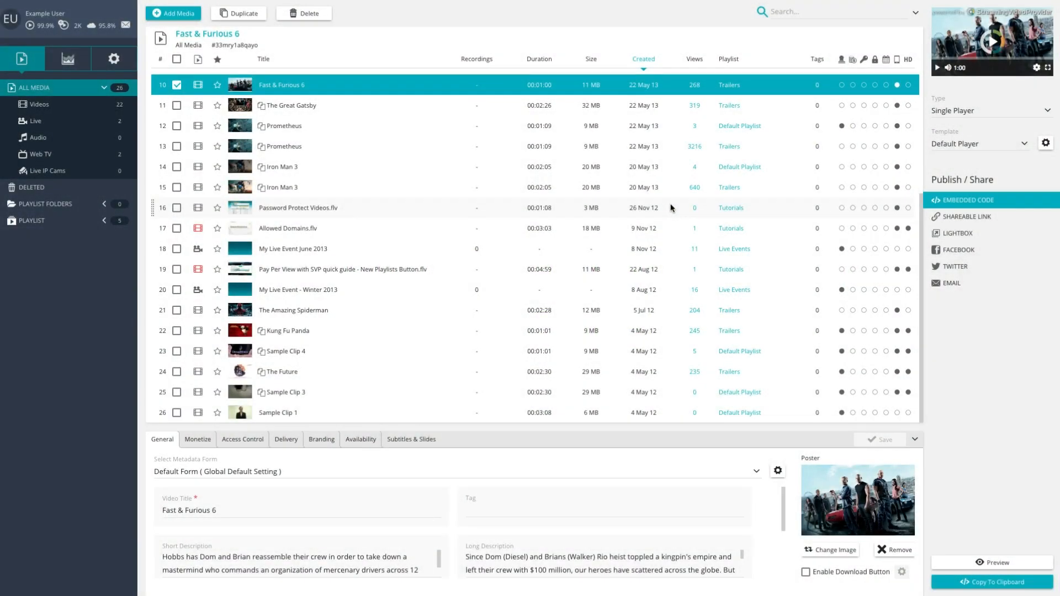
Step: Select the Yosemite video and set its paywall to Simple PPV Ticket
{"action": "scroll", "coordinate": [671, 207], "scroll_direction": "up", "scroll_amount": 5}
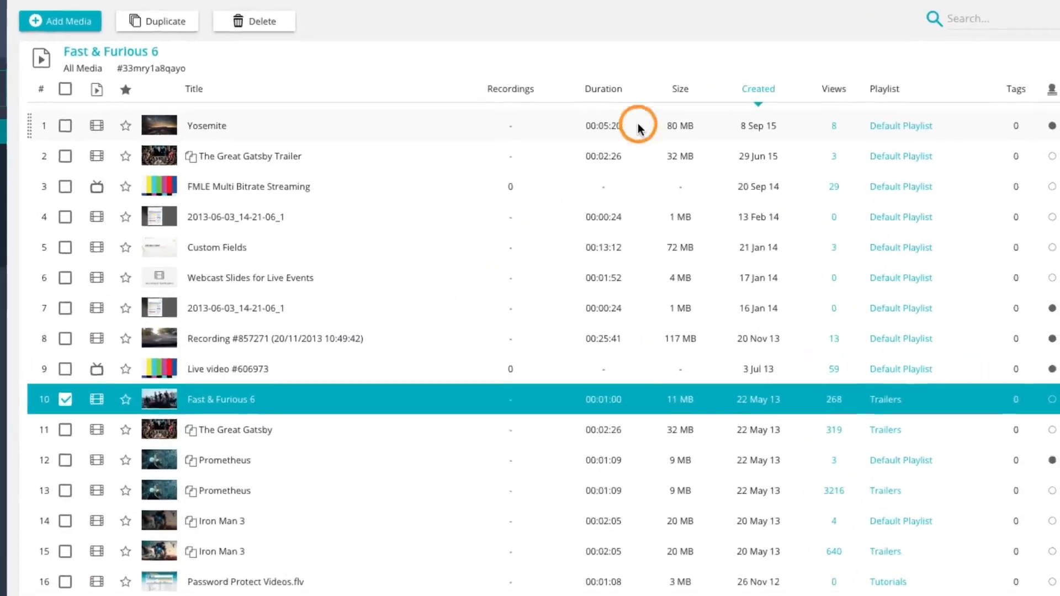
{"action": "left_click", "coordinate": [580, 95]}
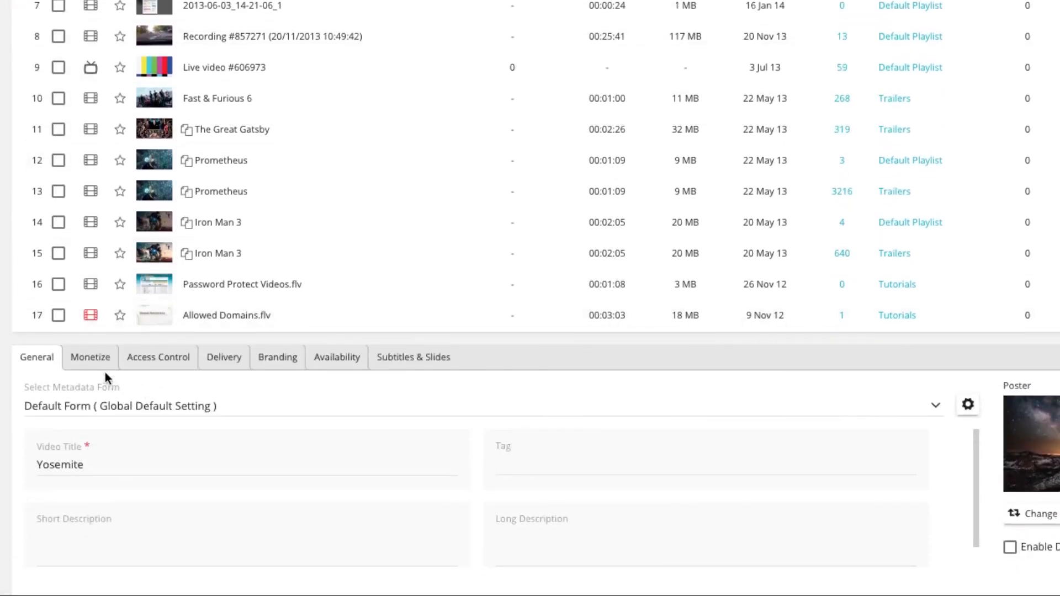
{"action": "left_click", "coordinate": [91, 356]}
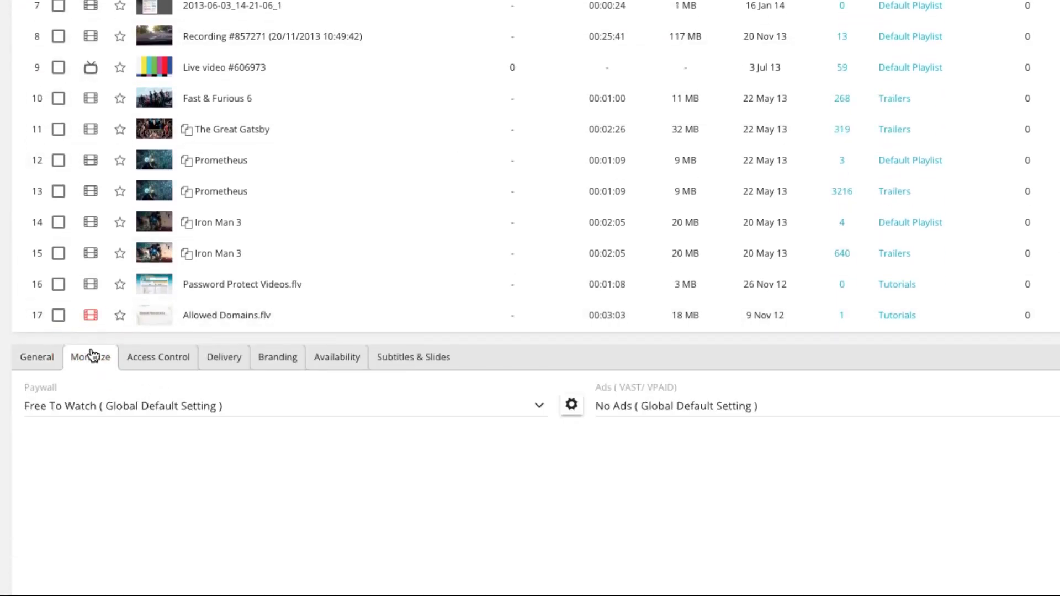
{"action": "left_click", "coordinate": [224, 404]}
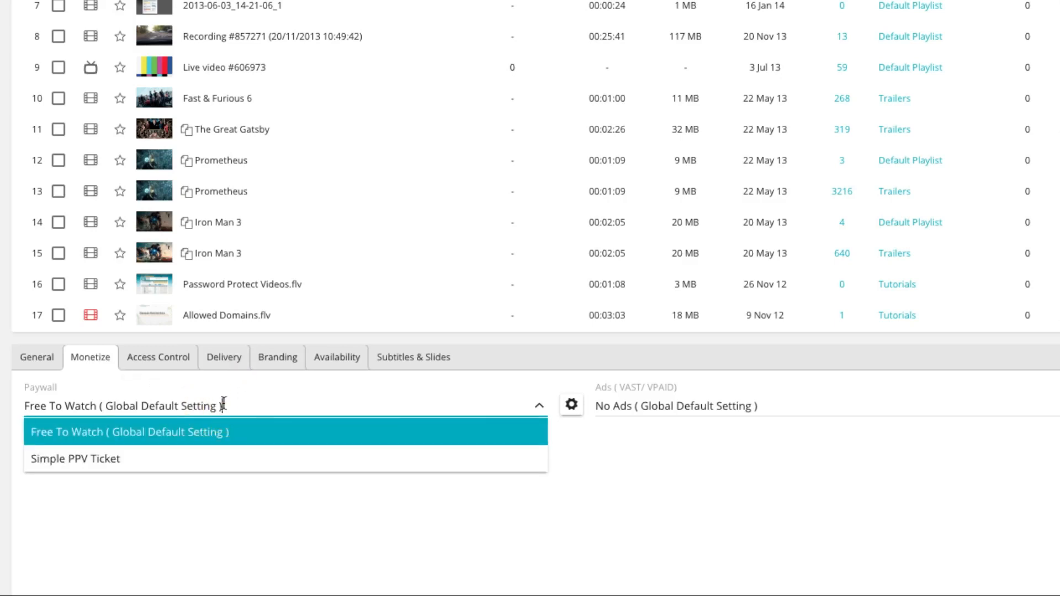
{"action": "left_click", "coordinate": [203, 455]}
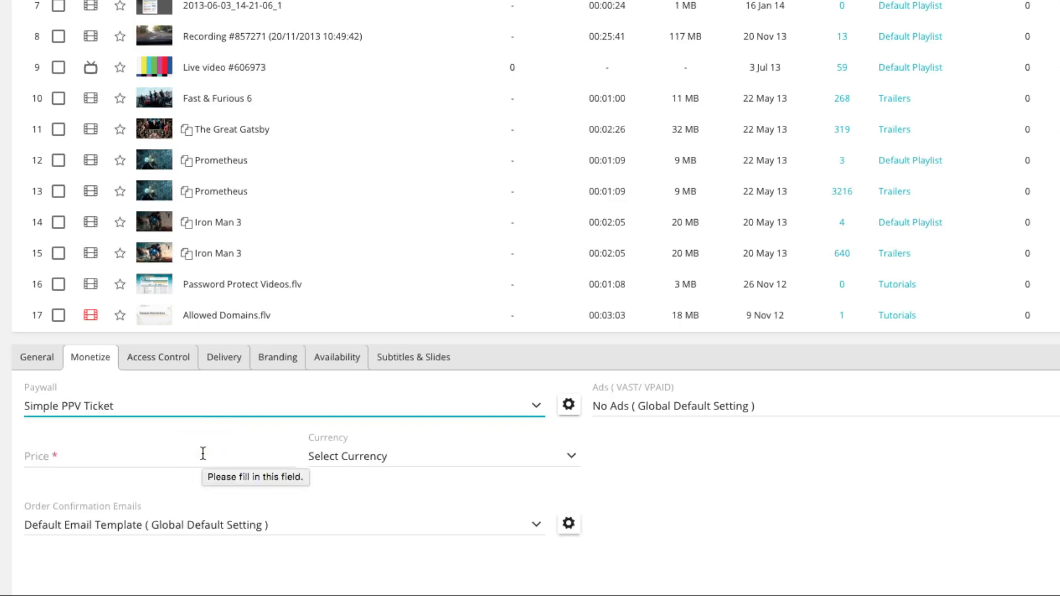
Step: Set the ticket price to 5 in U.S. Dollars (USD), keep the default email template, save, and preview the video
{"action": "left_click", "coordinate": [173, 457]}
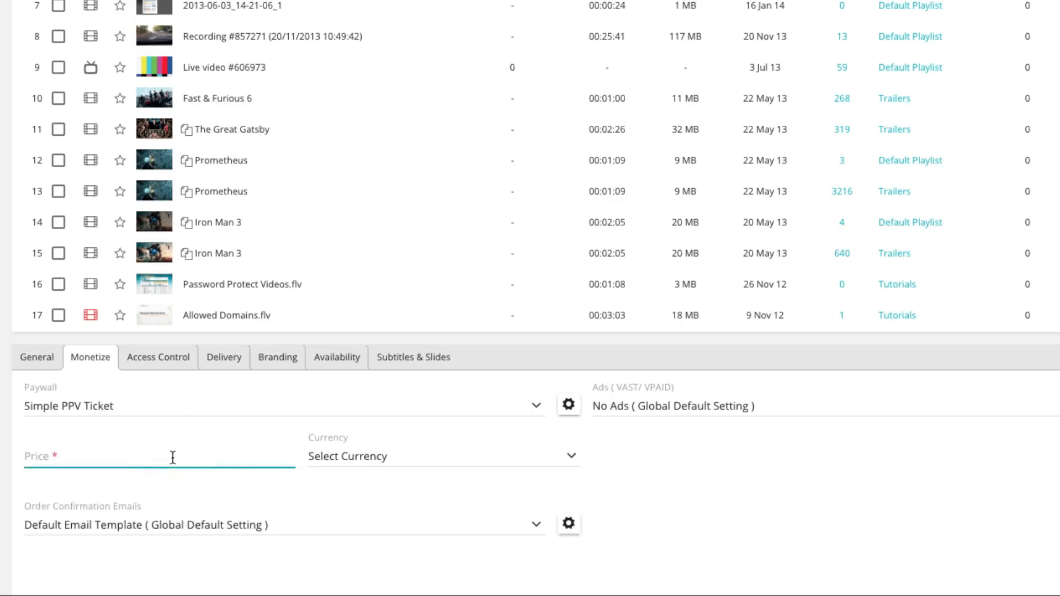
{"action": "type", "text": "5"}
{"action": "left_click", "coordinate": [452, 458]}
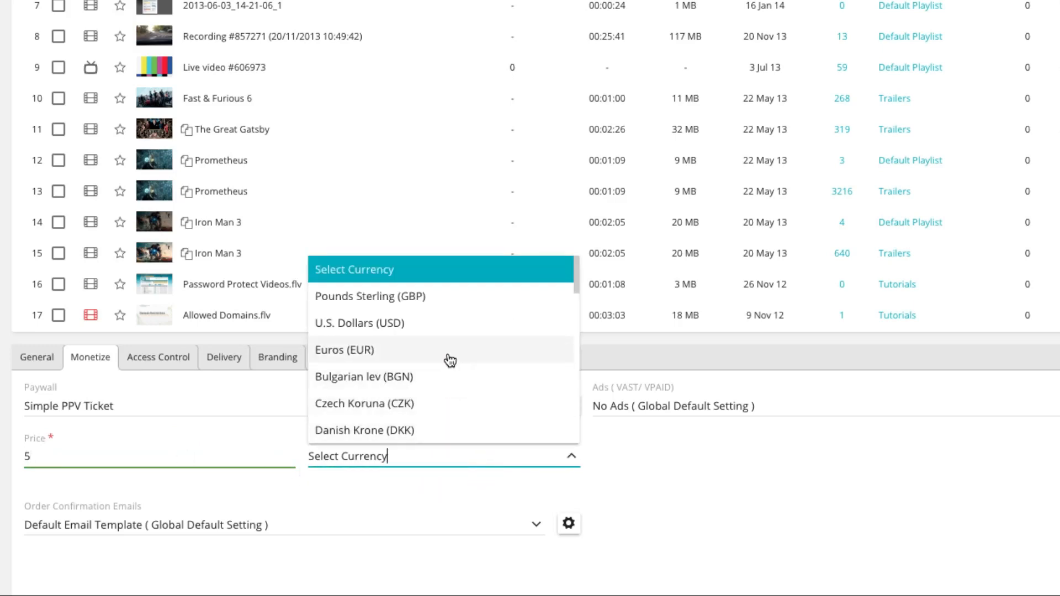
{"action": "left_click", "coordinate": [446, 333]}
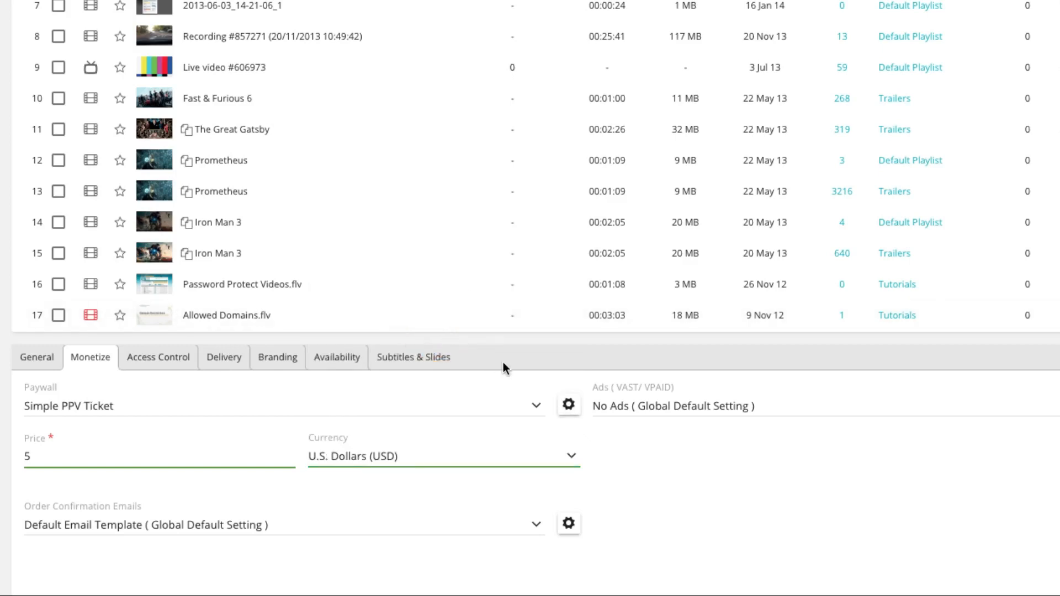
{"action": "left_click", "coordinate": [433, 526]}
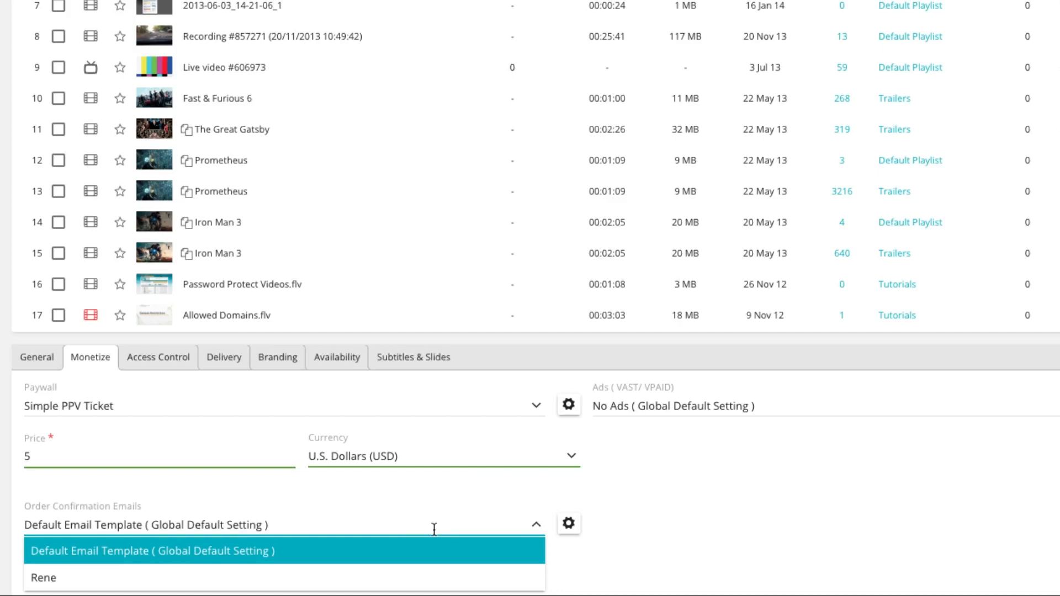
{"action": "left_click", "coordinate": [430, 558]}
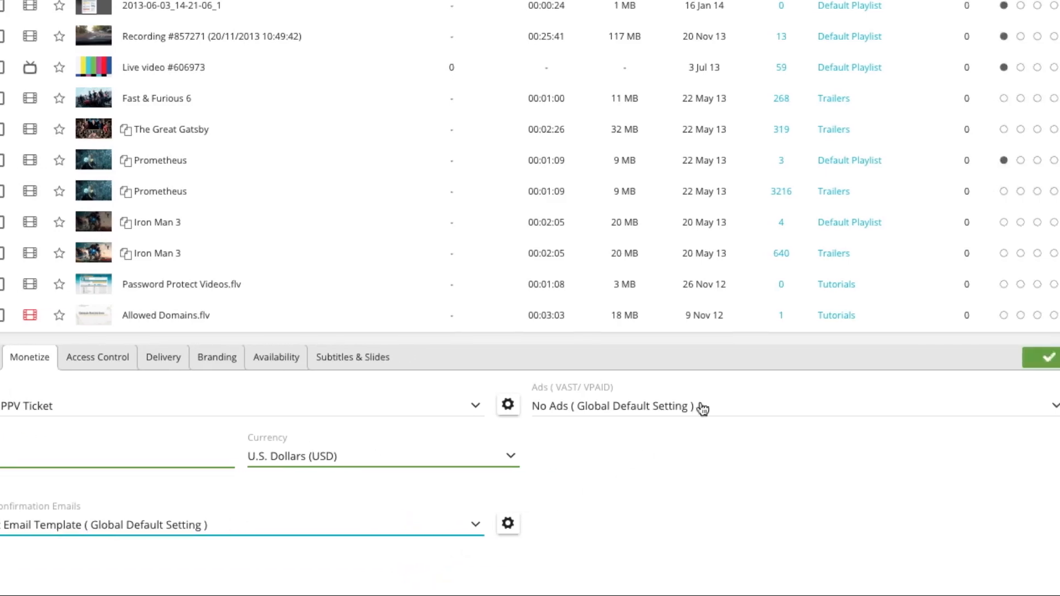
{"action": "left_click", "coordinate": [779, 357]}
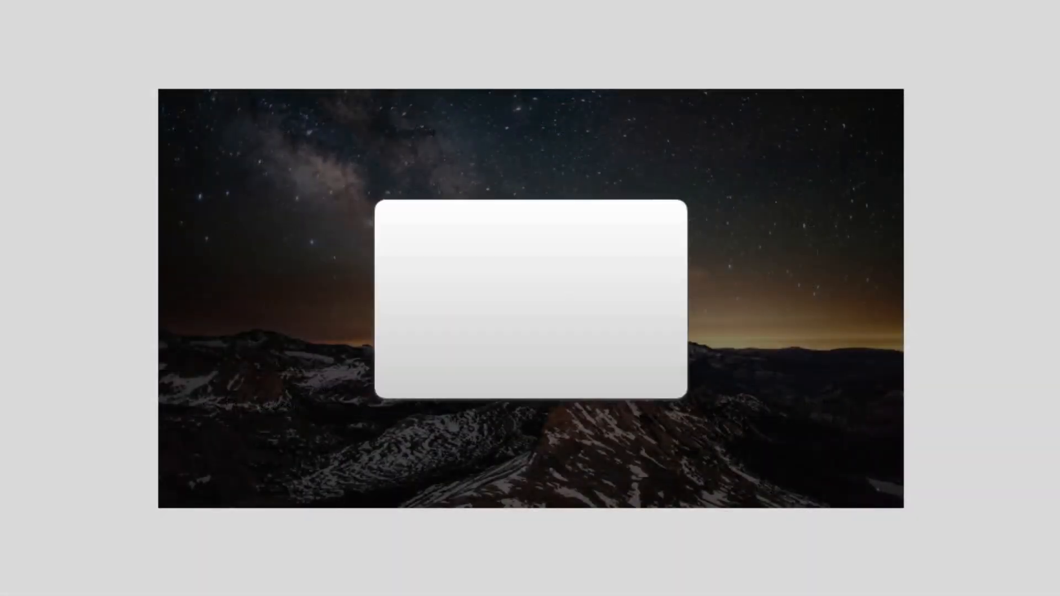
{"action": "left_click", "coordinate": [522, 319]}
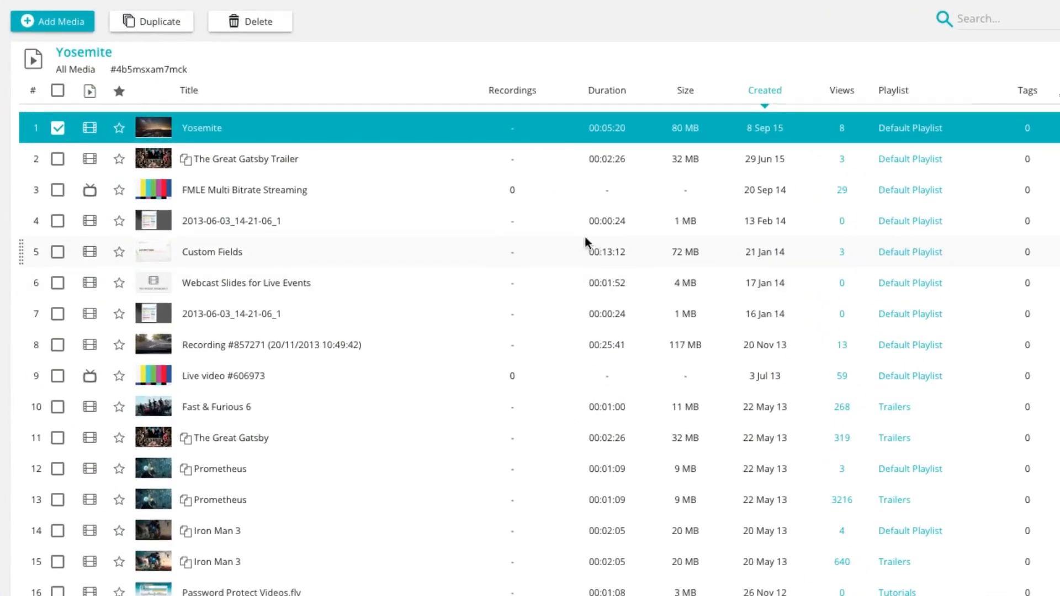
Step: Switch the Yosemite video's paywall back to Free To Watch and save
{"action": "left_click", "coordinate": [437, 130]}
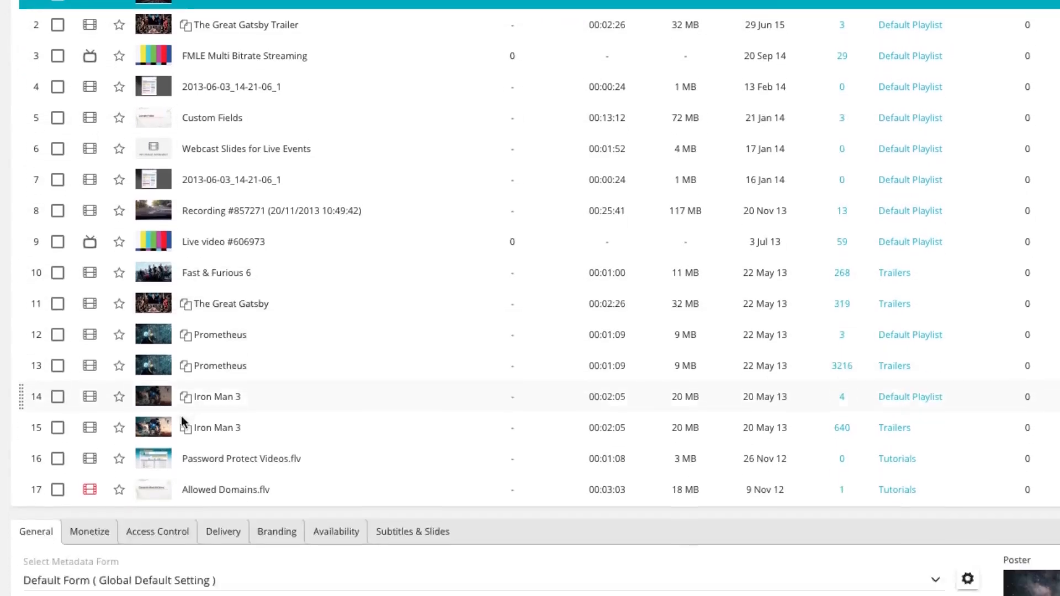
{"action": "left_click", "coordinate": [102, 358]}
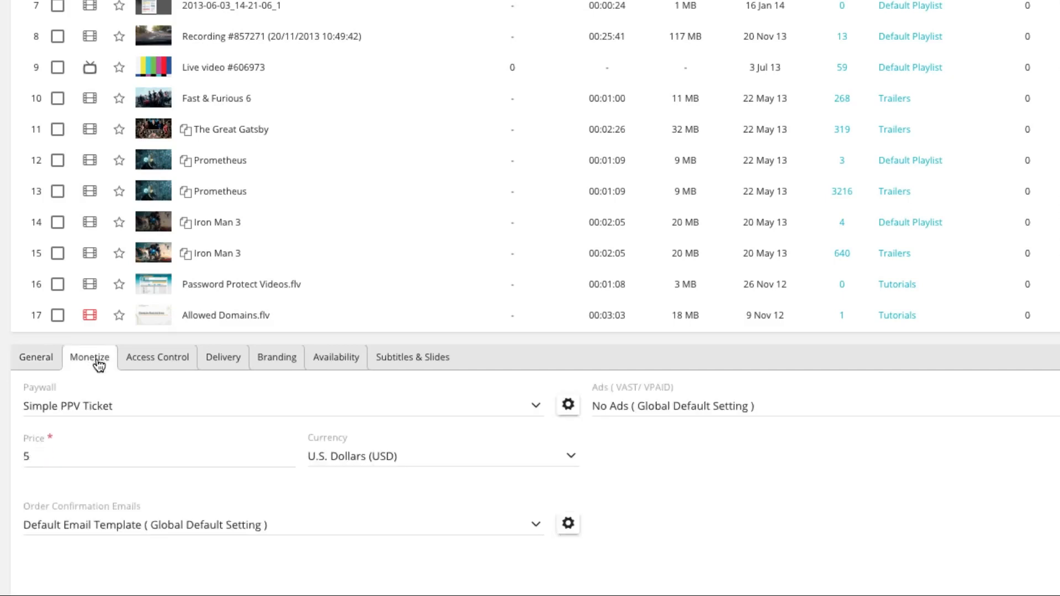
{"action": "left_click", "coordinate": [174, 411]}
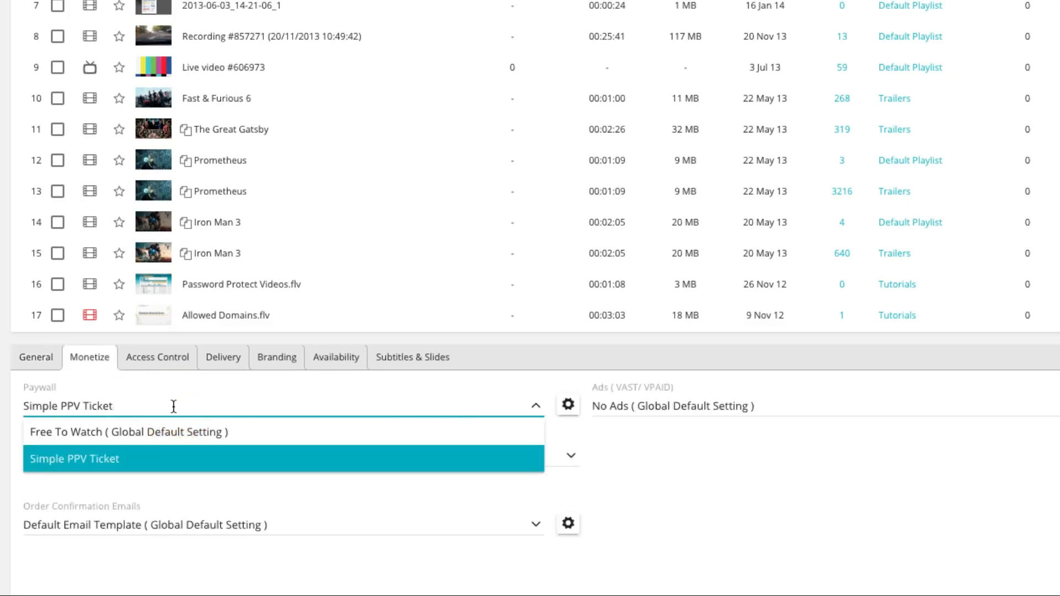
{"action": "left_click", "coordinate": [174, 433]}
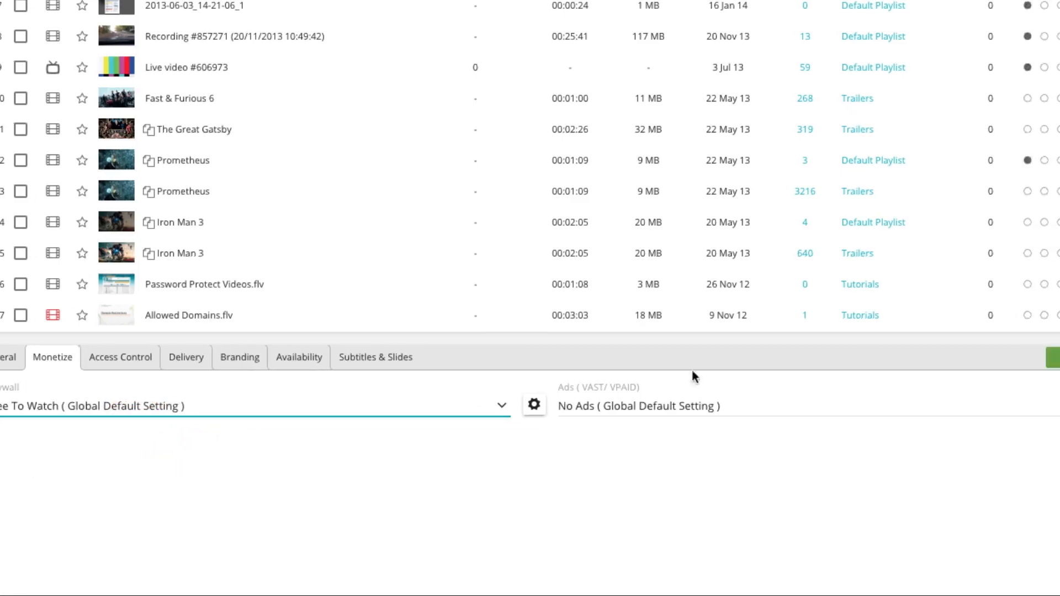
{"action": "left_click", "coordinate": [776, 358]}
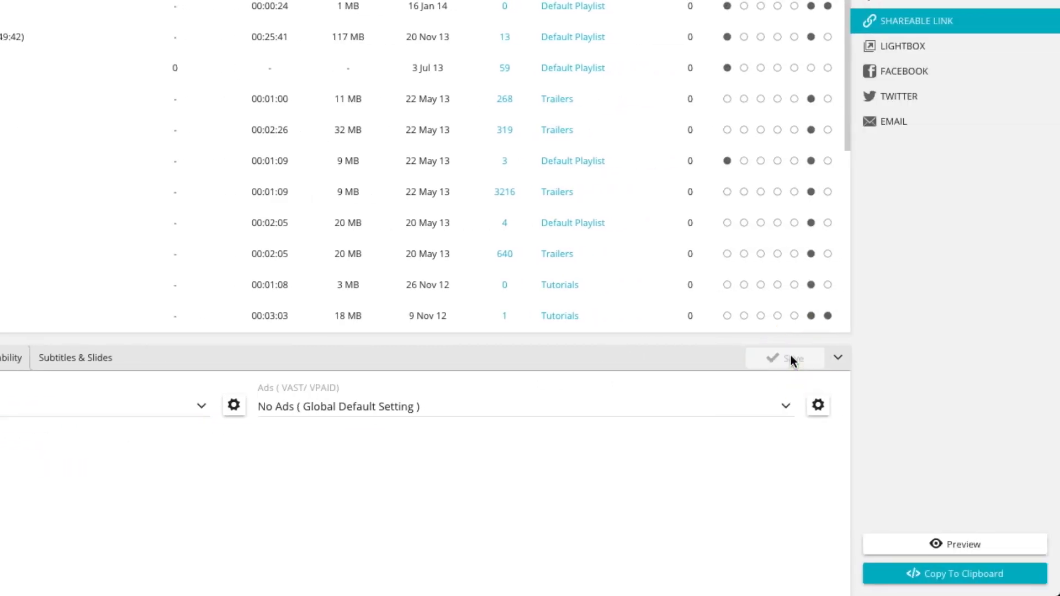
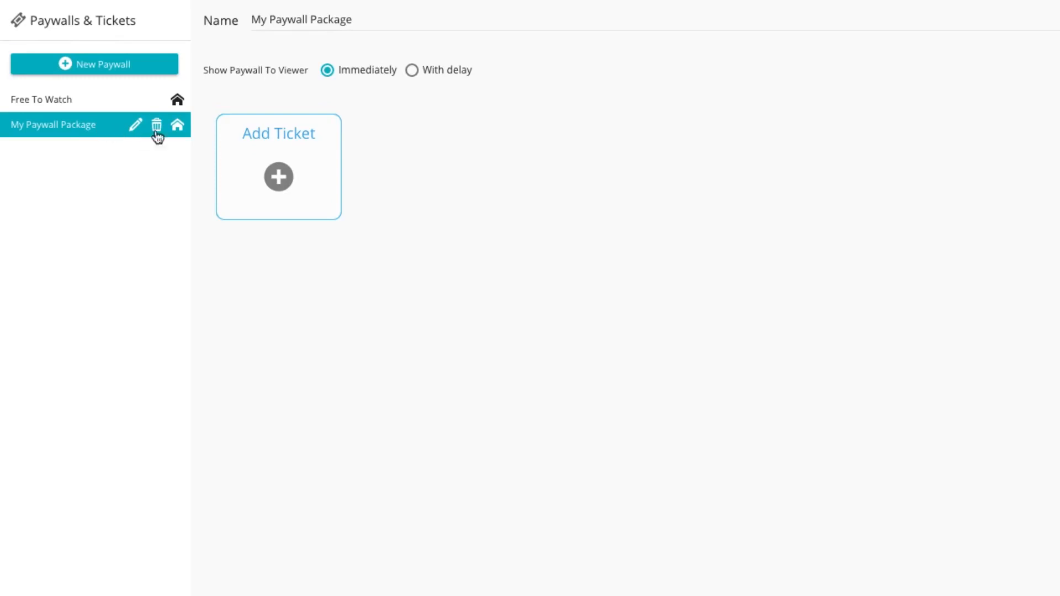
Step: Add a ticket to My Paywall Package and set its price to 5 in U.S. Dollars (USD)
{"action": "left_click", "coordinate": [286, 157]}
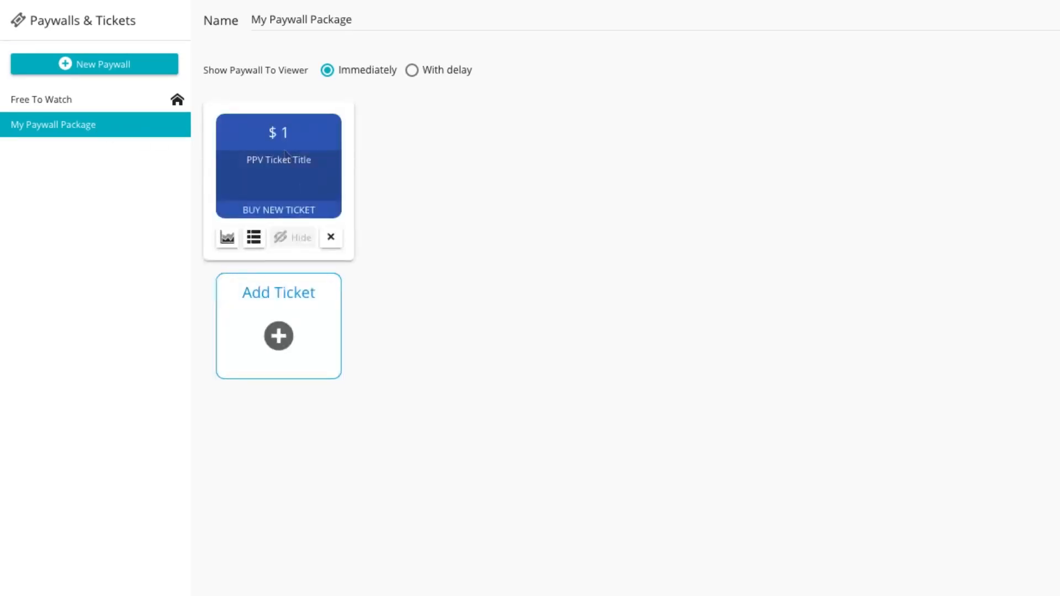
{"action": "left_click", "coordinate": [921, 46]}
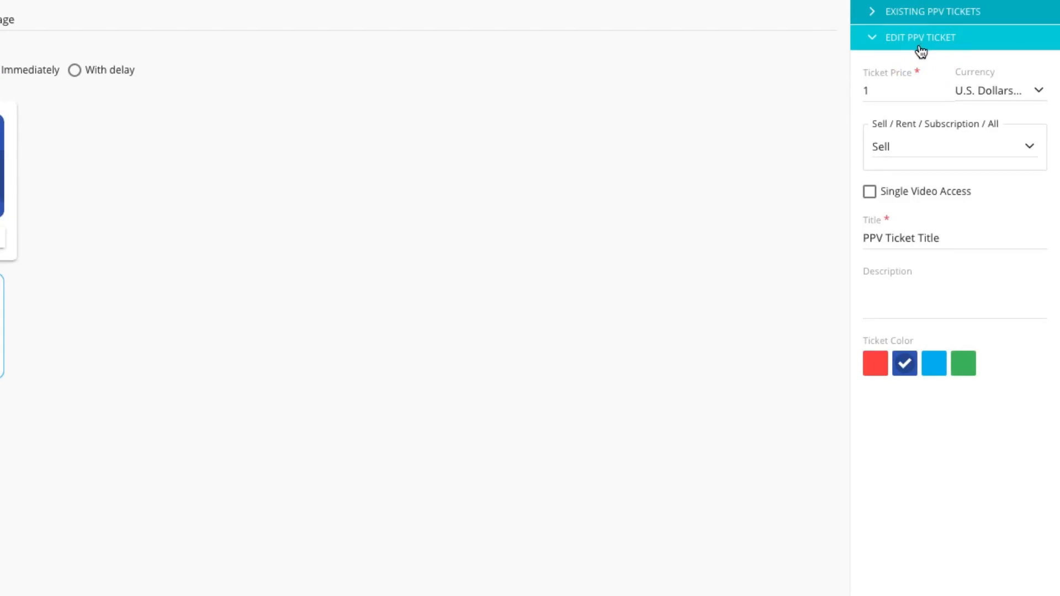
{"action": "left_click_drag", "start_coordinate": [899, 92], "coordinate": [852, 88]}
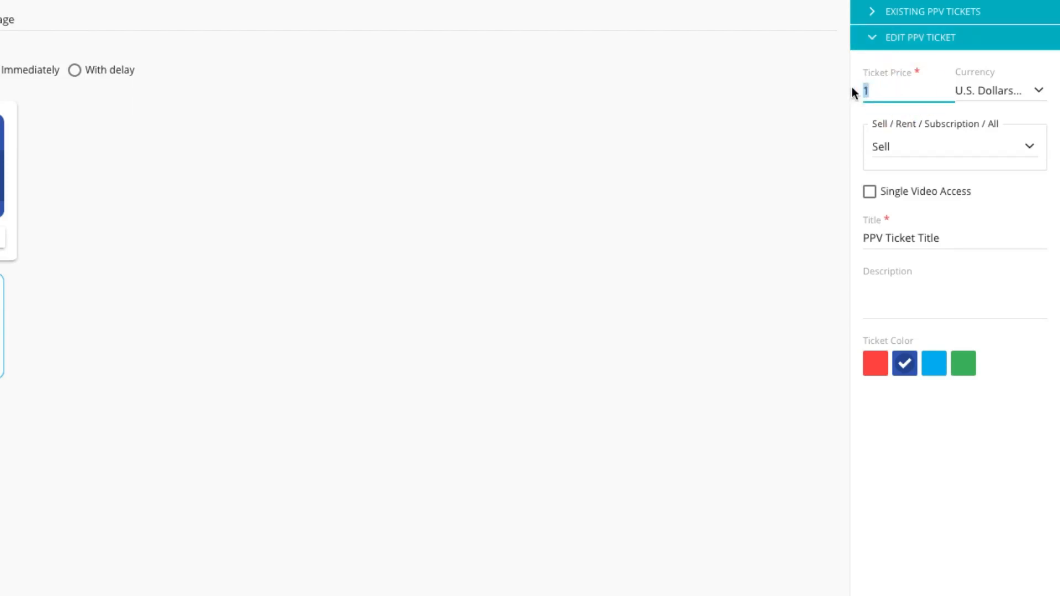
{"action": "type", "text": "5"}
{"action": "left_click", "coordinate": [991, 90]}
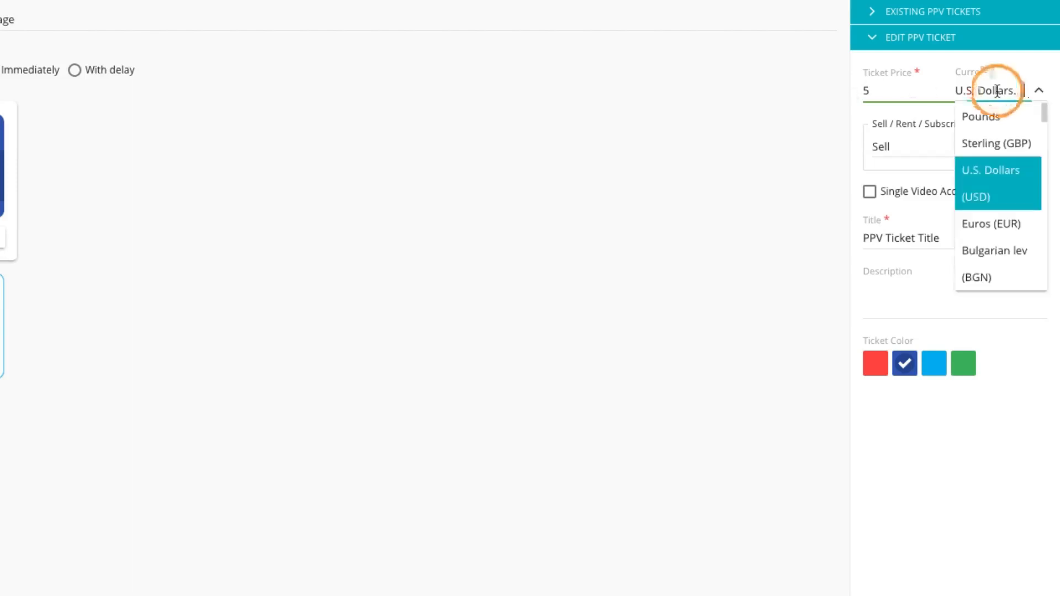
{"action": "left_click", "coordinate": [998, 175]}
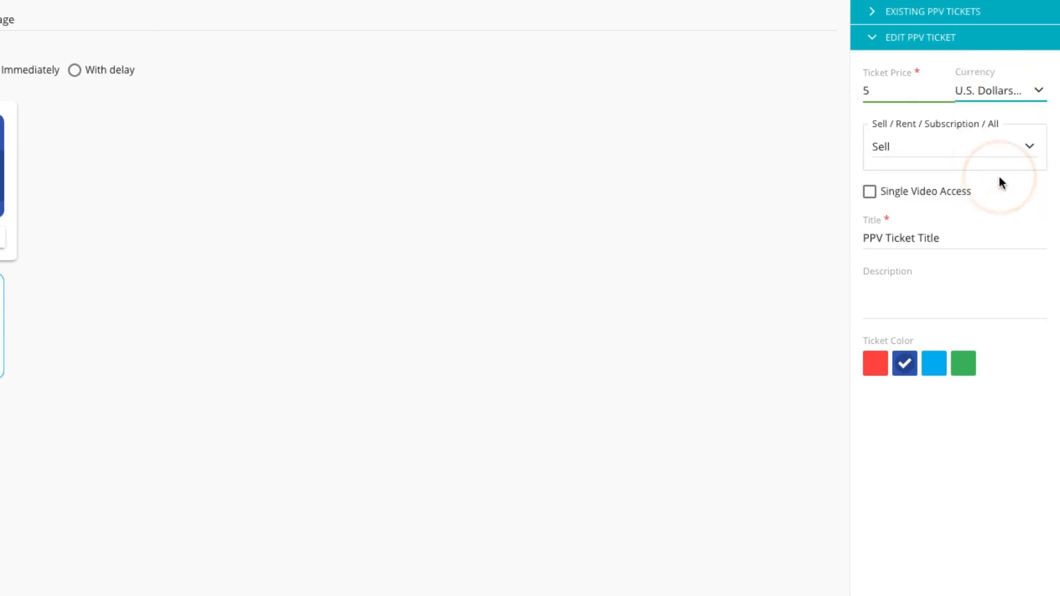
Step: Title the ticket "Buy My Video" with the description "Watch the best video ever."
{"action": "left_click_drag", "start_coordinate": [947, 237], "coordinate": [837, 236]}
{"action": "type", "text": "Buy My Video"}
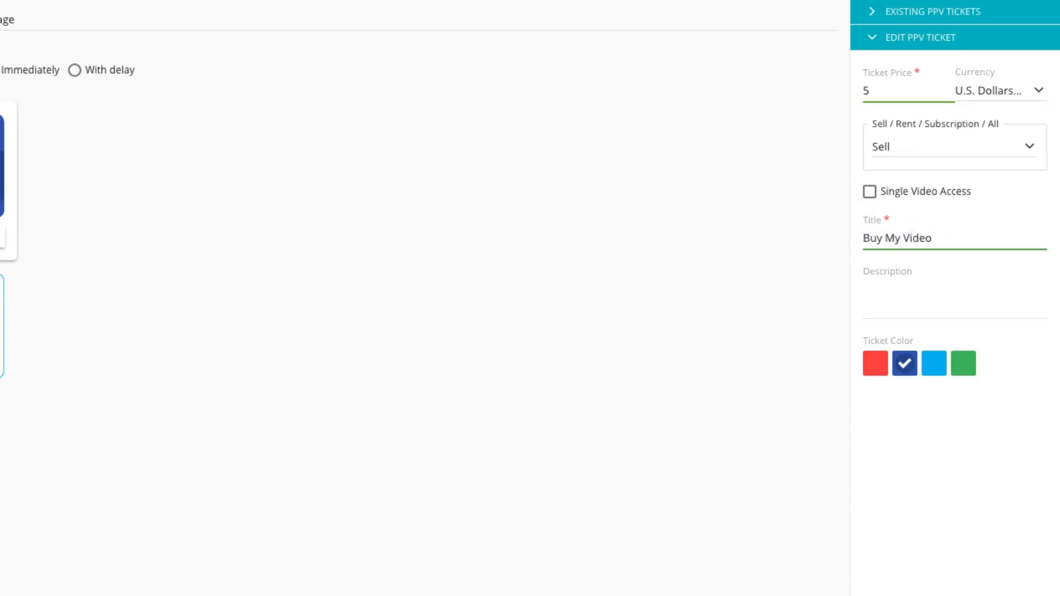
{"action": "left_click", "coordinate": [907, 304]}
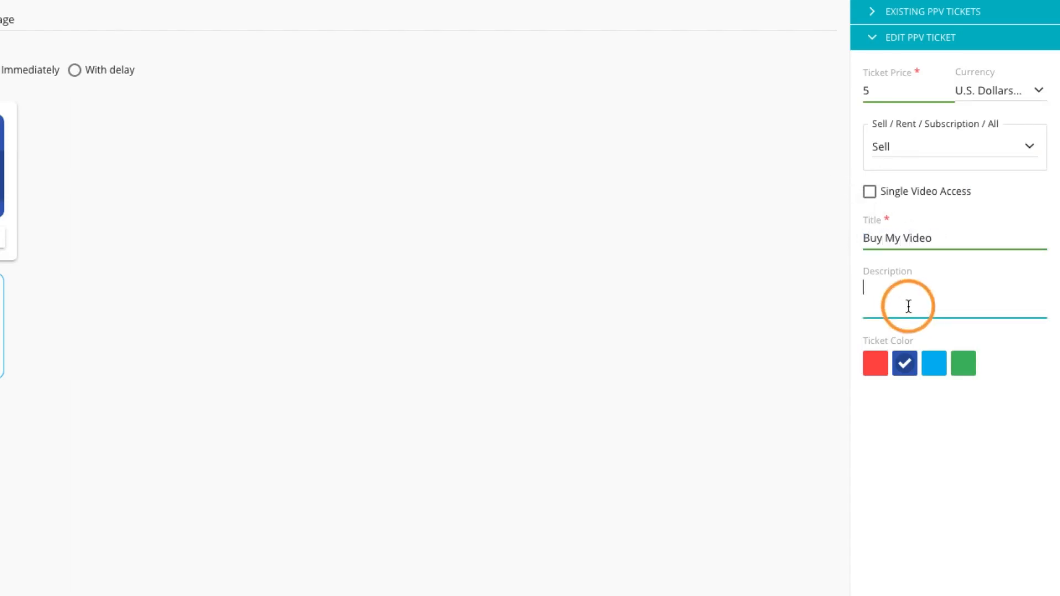
{"action": "type", "text": "Watch the best video ever."}
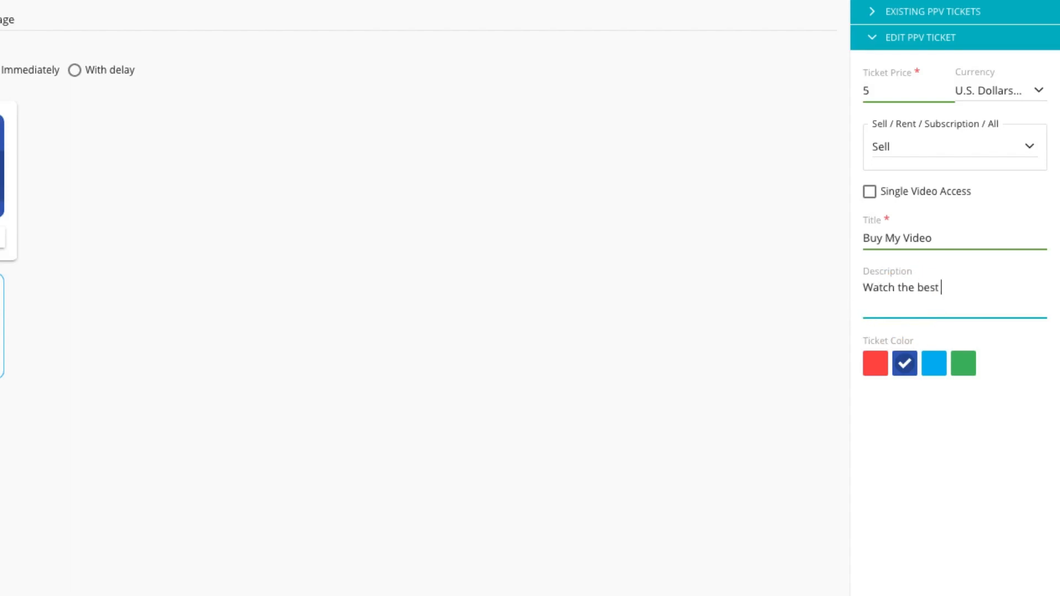
{"action": "left_click", "coordinate": [784, 285]}
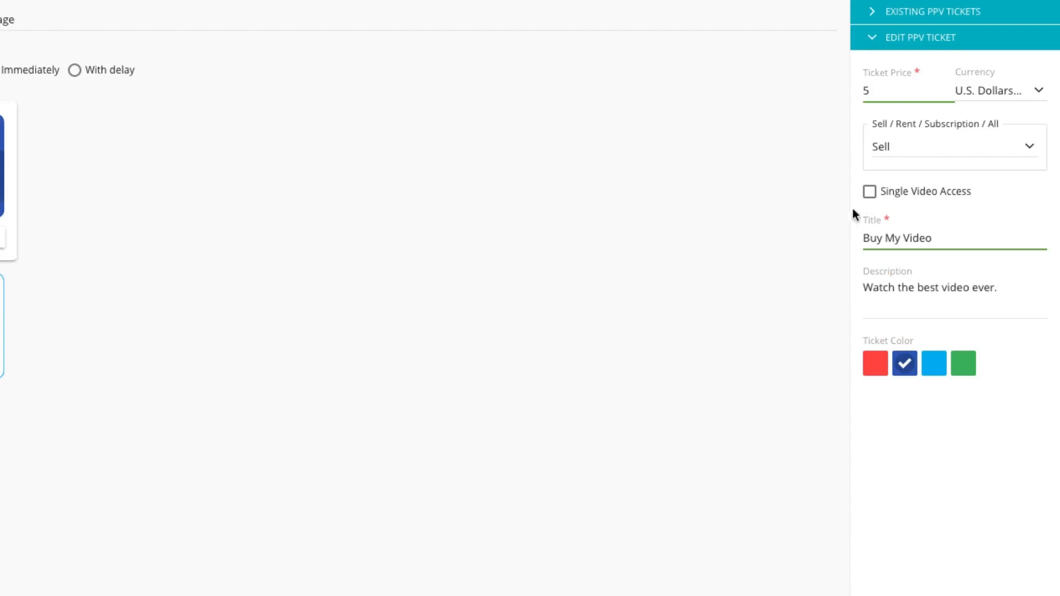
Step: Set the ticket type to Rent, leaving Single Video Access unchecked
{"action": "left_click", "coordinate": [869, 192]}
{"action": "left_click", "coordinate": [864, 193]}
{"action": "left_click", "coordinate": [995, 147]}
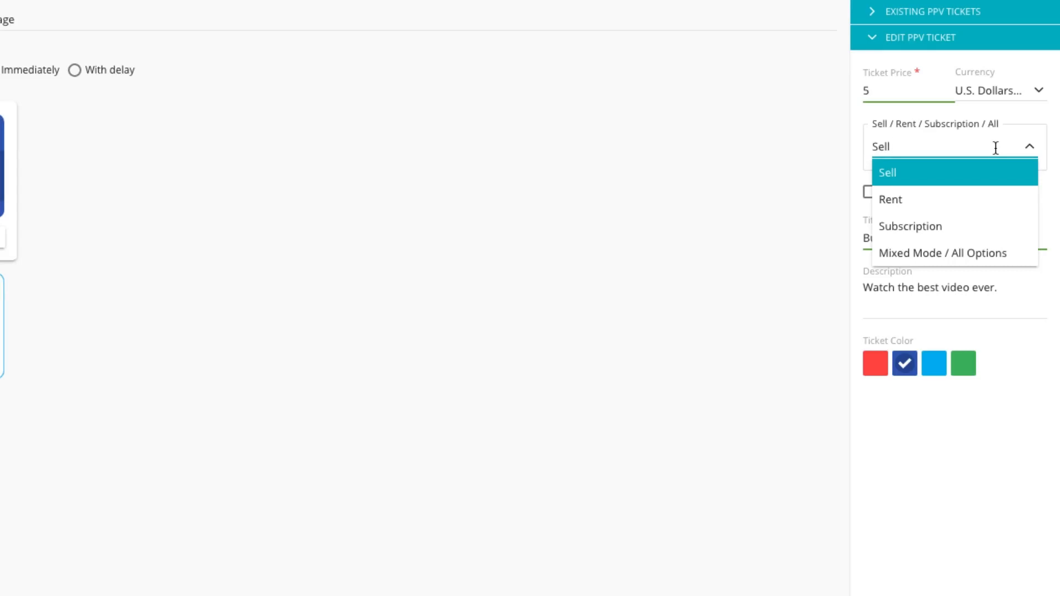
{"action": "left_click", "coordinate": [974, 191]}
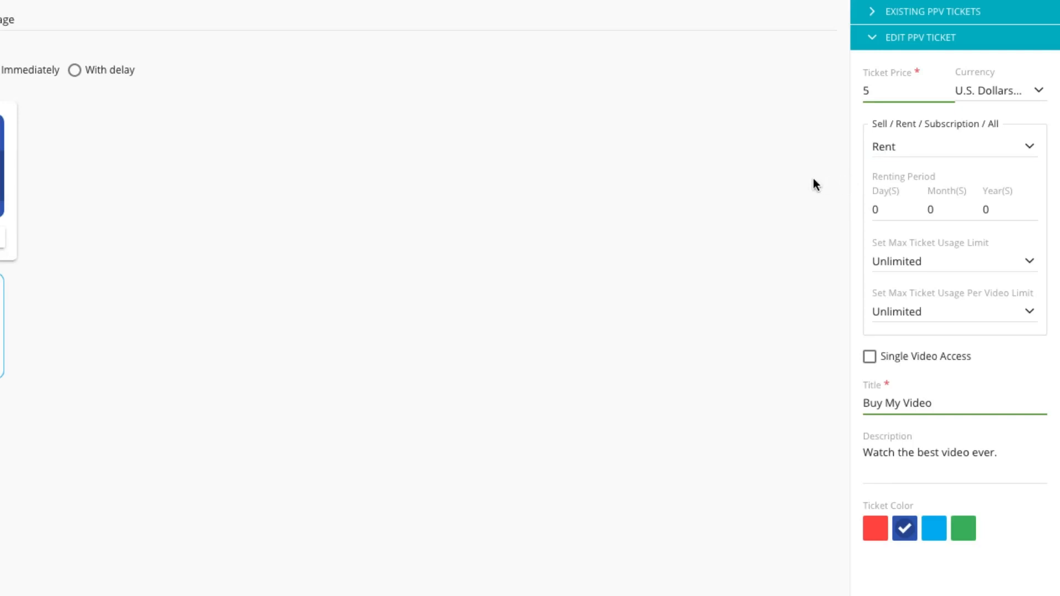
Step: Set the renting period to 14 days and limit the max ticket usage to 10
{"action": "left_click", "coordinate": [871, 210]}
{"action": "type", "text": "14"}
{"action": "left_click", "coordinate": [955, 262]}
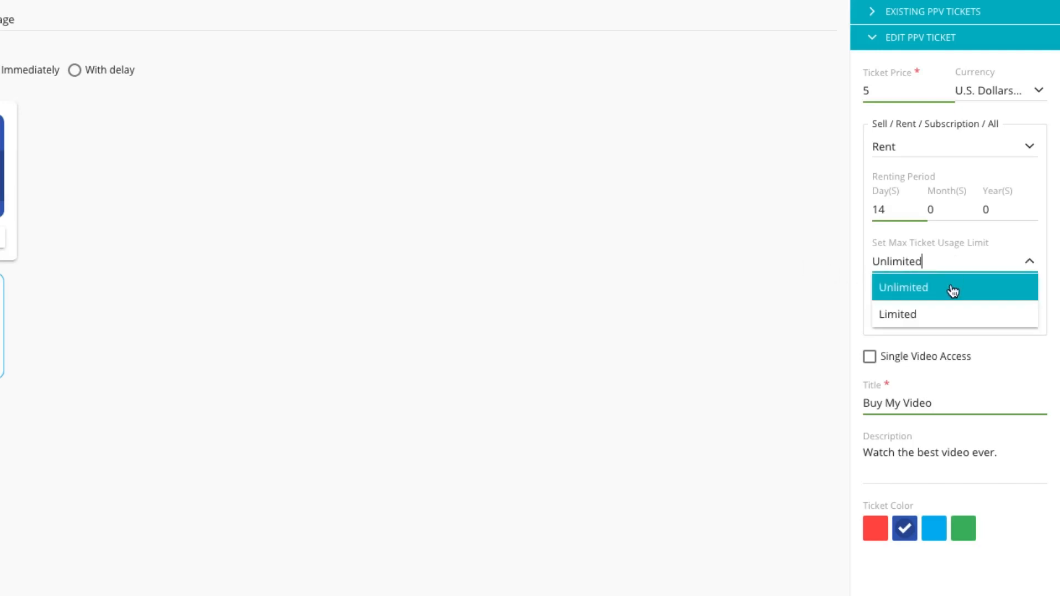
{"action": "left_click", "coordinate": [949, 313]}
{"action": "left_click", "coordinate": [880, 294]}
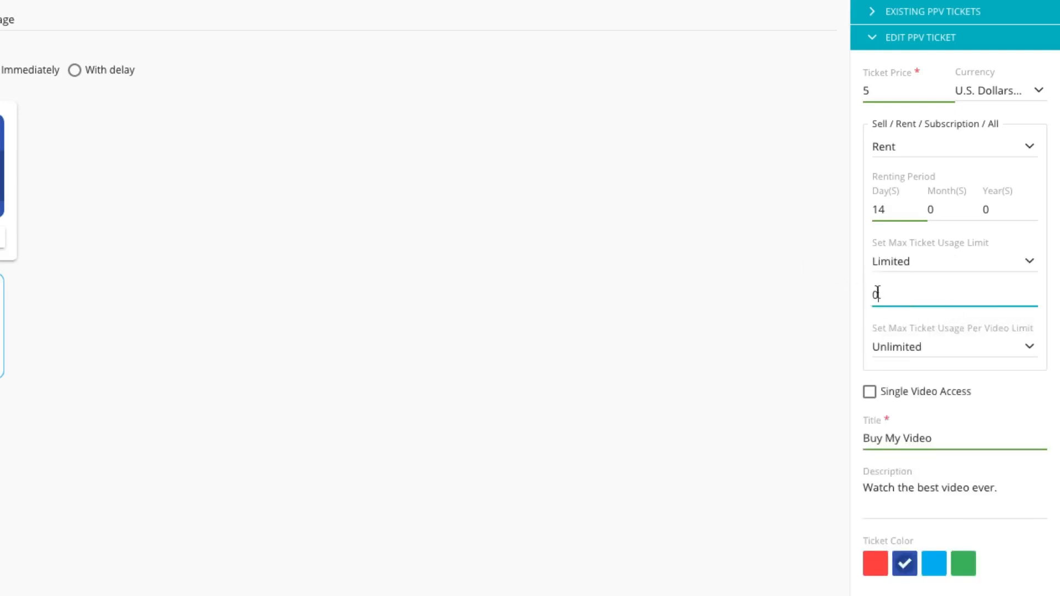
{"action": "type", "text": "10"}
Step: Limit the max ticket usage per video to 5
{"action": "left_click", "coordinate": [966, 349]}
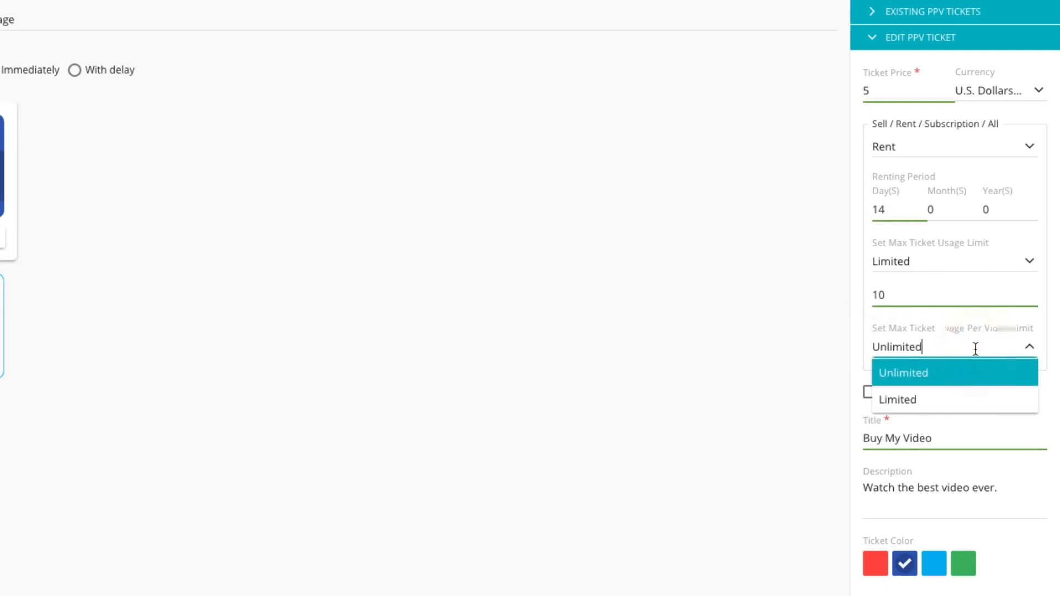
{"action": "left_click", "coordinate": [973, 400]}
{"action": "left_click_drag", "start_coordinate": [914, 383], "coordinate": [855, 385]}
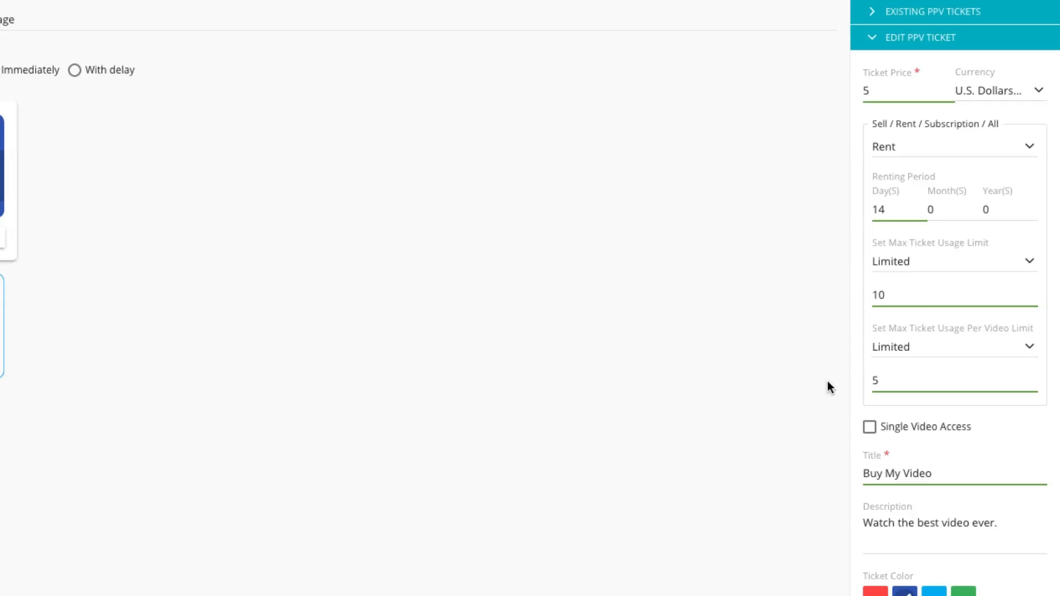
Step: Switch the ticket type to Subscription with Yearly Recurring, then to Mixed Mode / All Options
{"action": "left_click", "coordinate": [948, 146]}
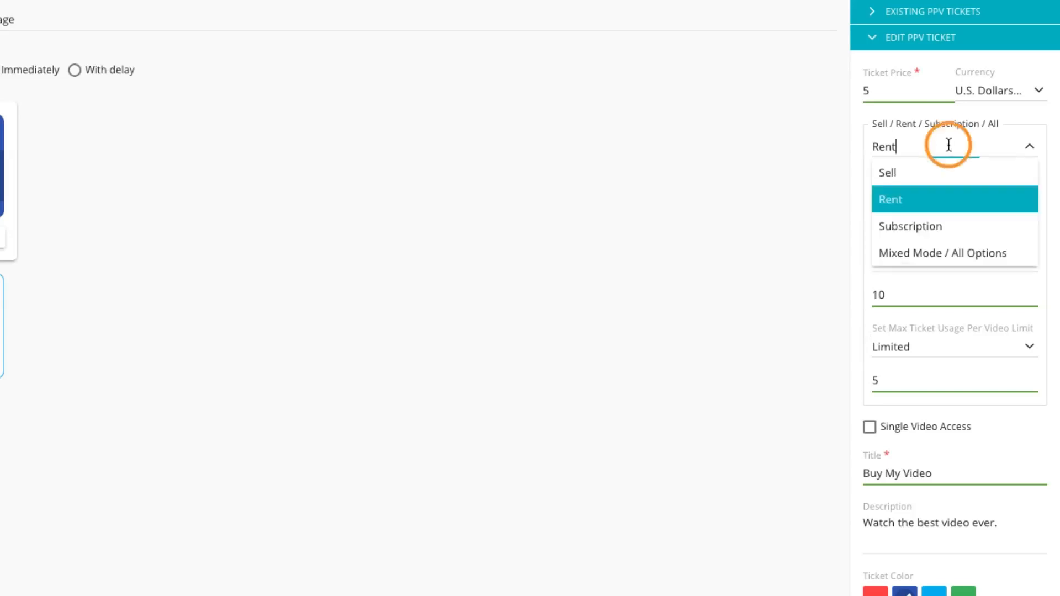
{"action": "left_click", "coordinate": [946, 227]}
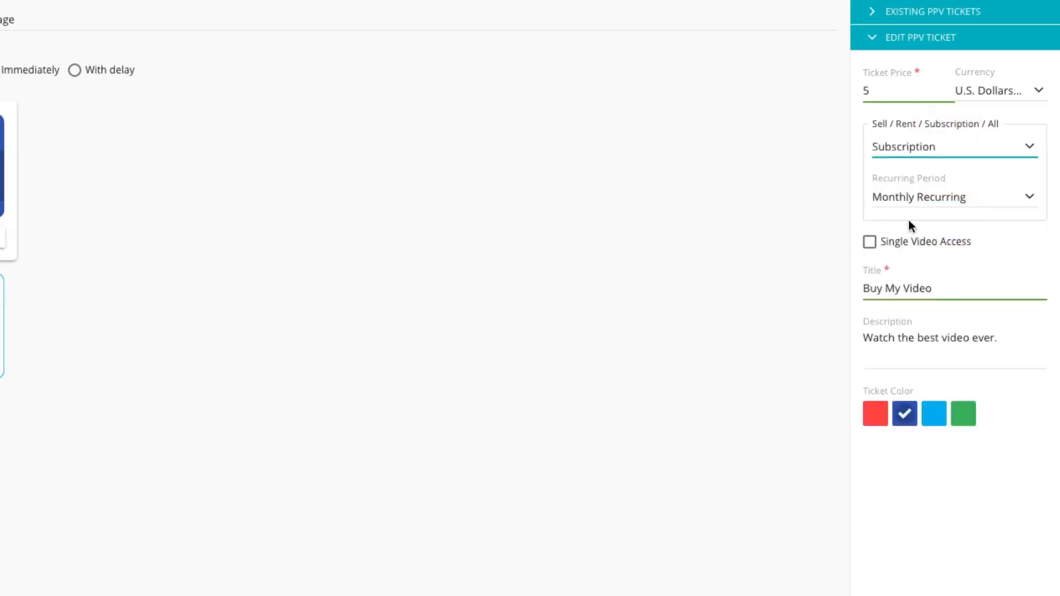
{"action": "left_click", "coordinate": [995, 197]}
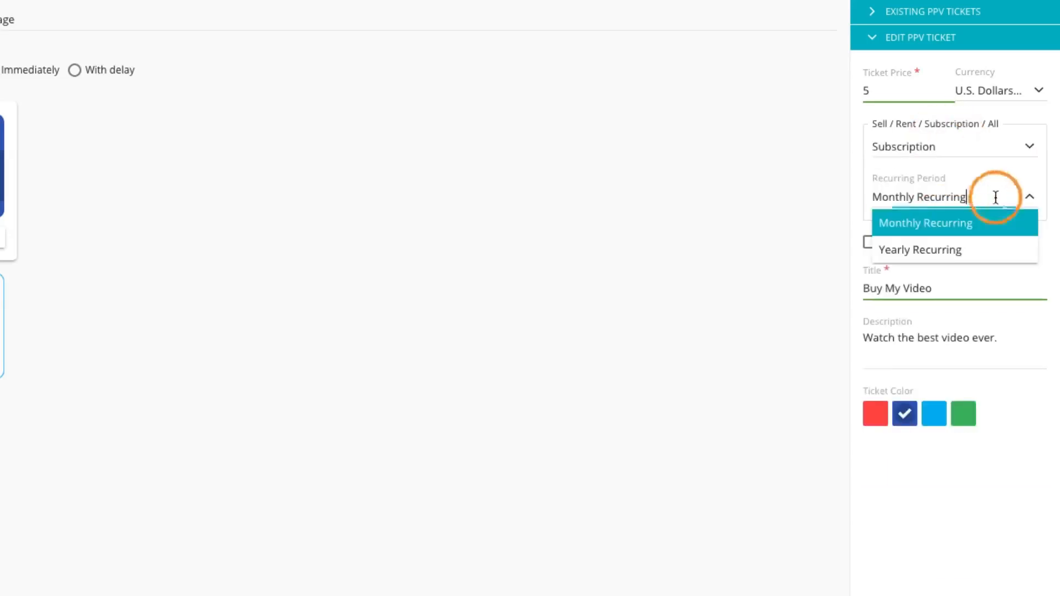
{"action": "left_click", "coordinate": [989, 249]}
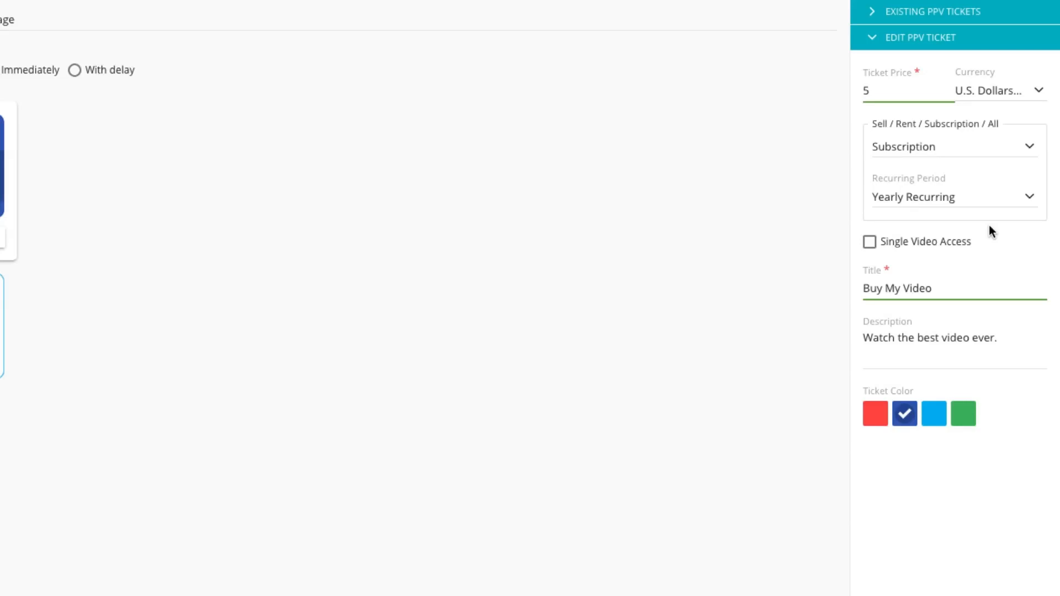
{"action": "left_click", "coordinate": [977, 146]}
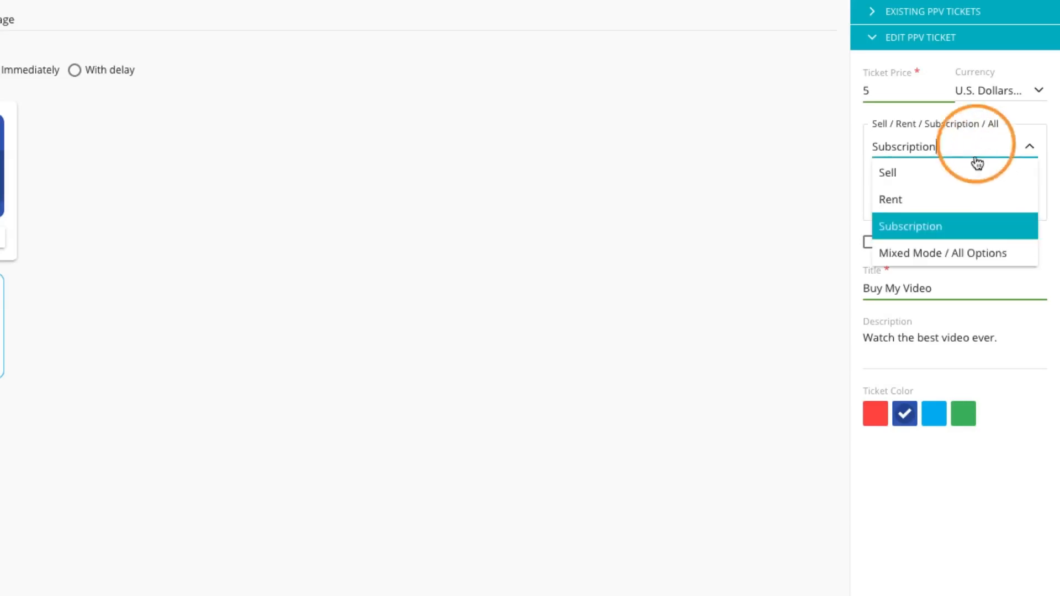
{"action": "left_click", "coordinate": [970, 252]}
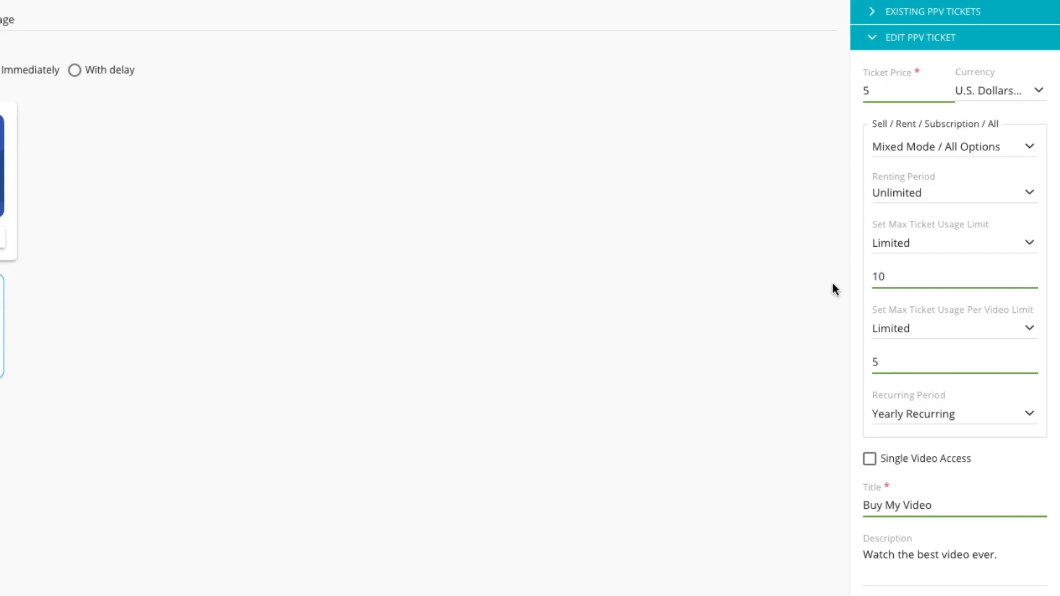
Step: Set the ticket color to green and save the paywall package
{"action": "left_click", "coordinate": [896, 558]}
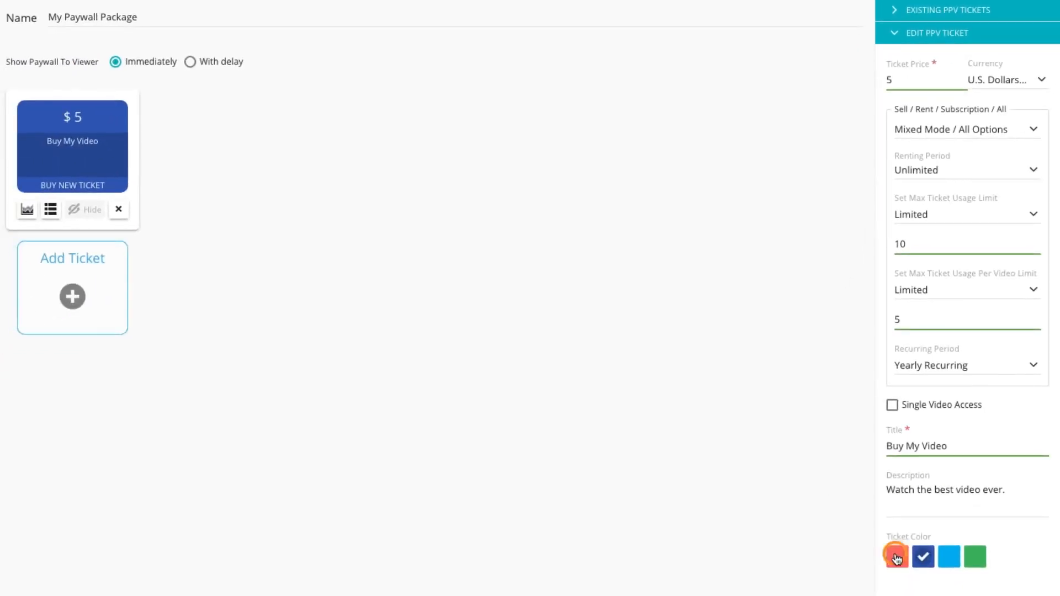
{"action": "left_click", "coordinate": [923, 556]}
{"action": "left_click", "coordinate": [950, 556]}
{"action": "left_click", "coordinate": [974, 561]}
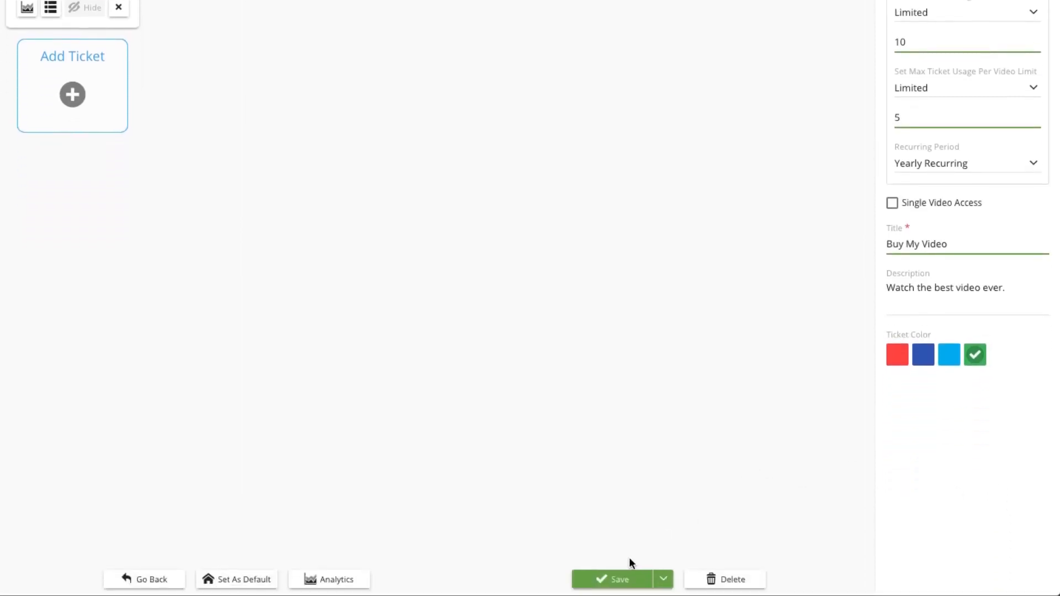
{"action": "left_click", "coordinate": [627, 578]}
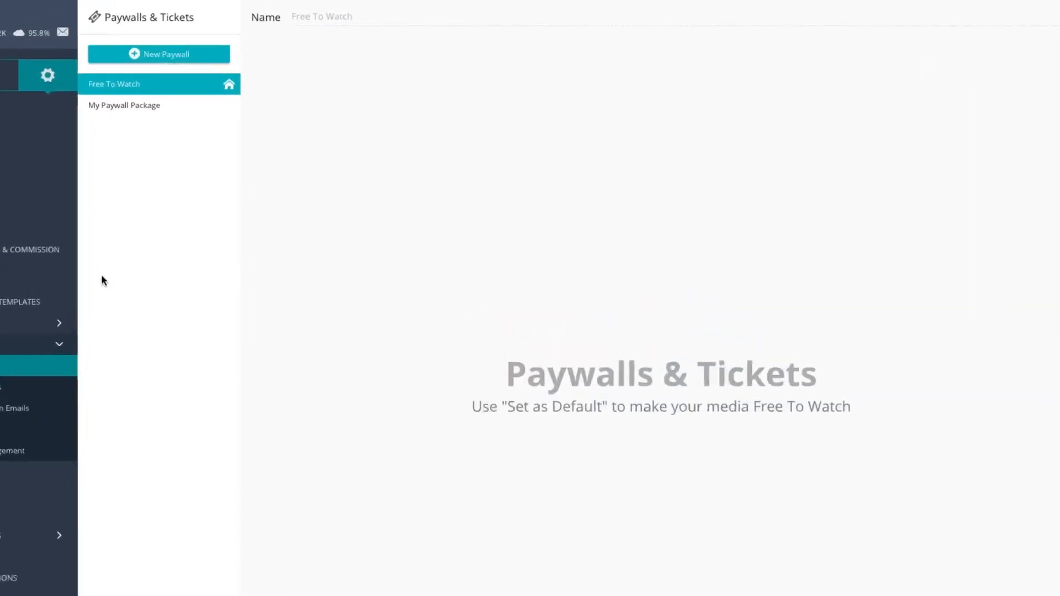
Step: Create a new paywall named "Paywall Package 2"
{"action": "left_click", "coordinate": [108, 71]}
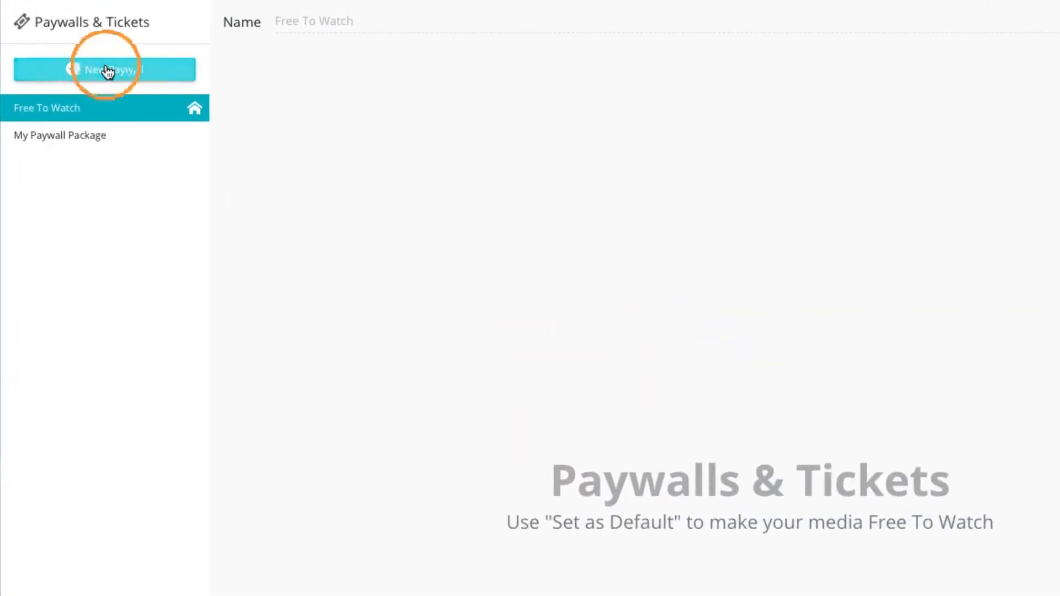
{"action": "type", "text": "Paywall Package 2"}
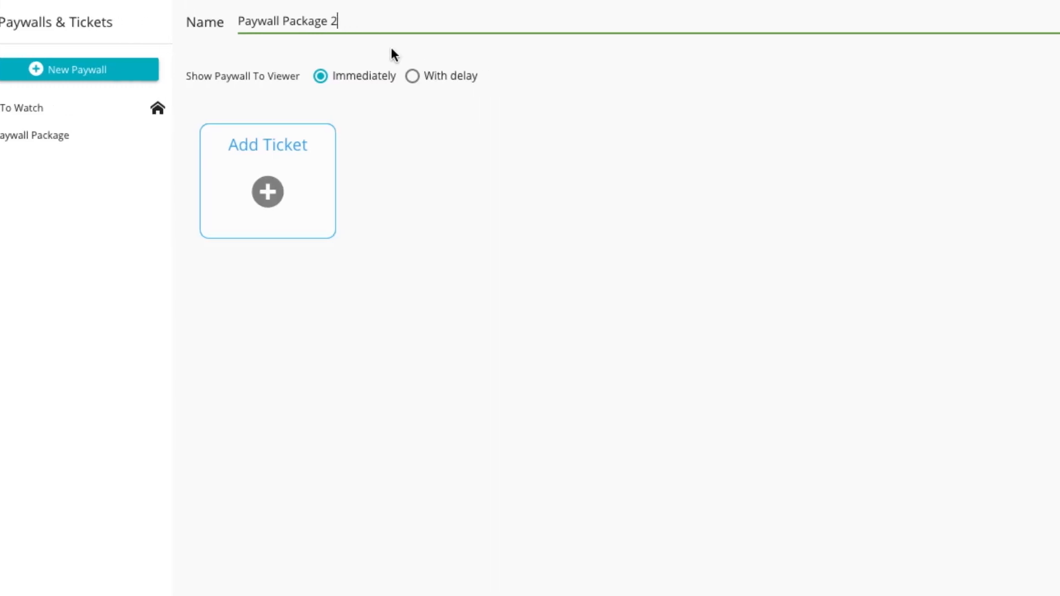
Step: Add the existing PPV Ticket ($5) to the new paywall and save it
{"action": "double_click", "coordinate": [944, 23]}
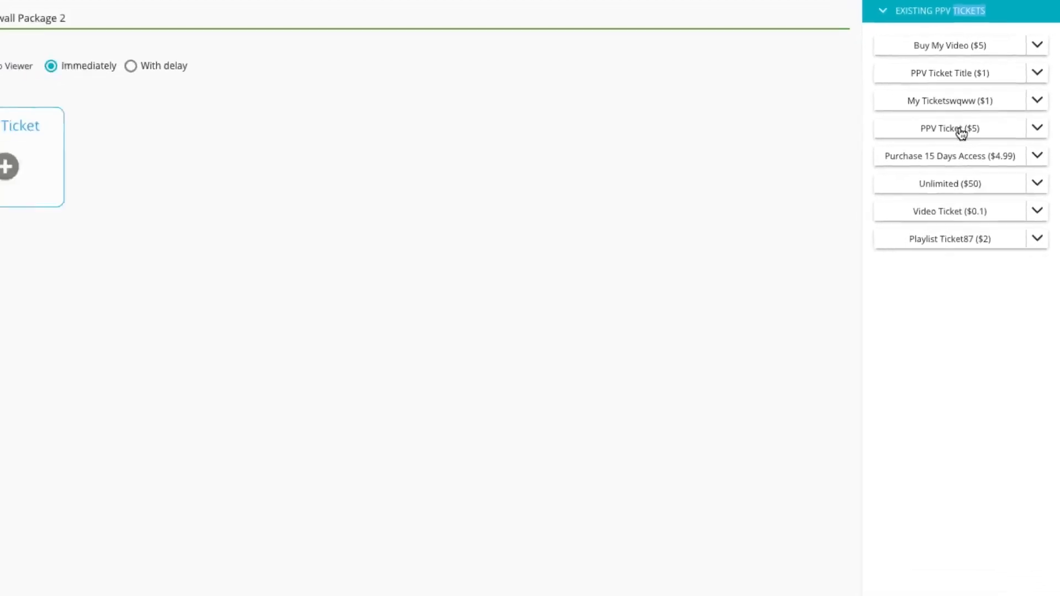
{"action": "left_click", "coordinate": [968, 124]}
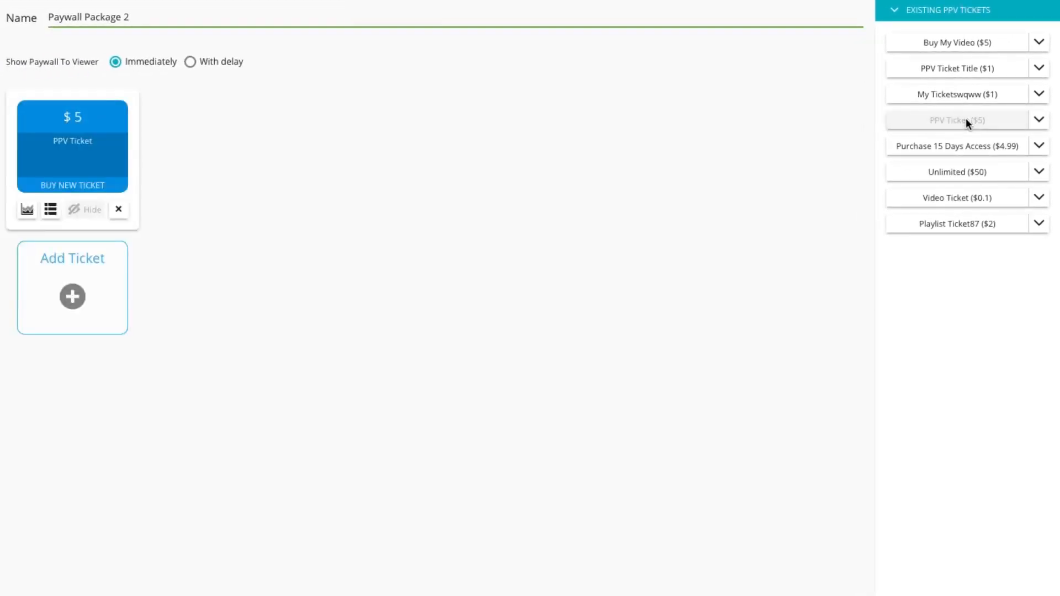
{"action": "left_click", "coordinate": [99, 146]}
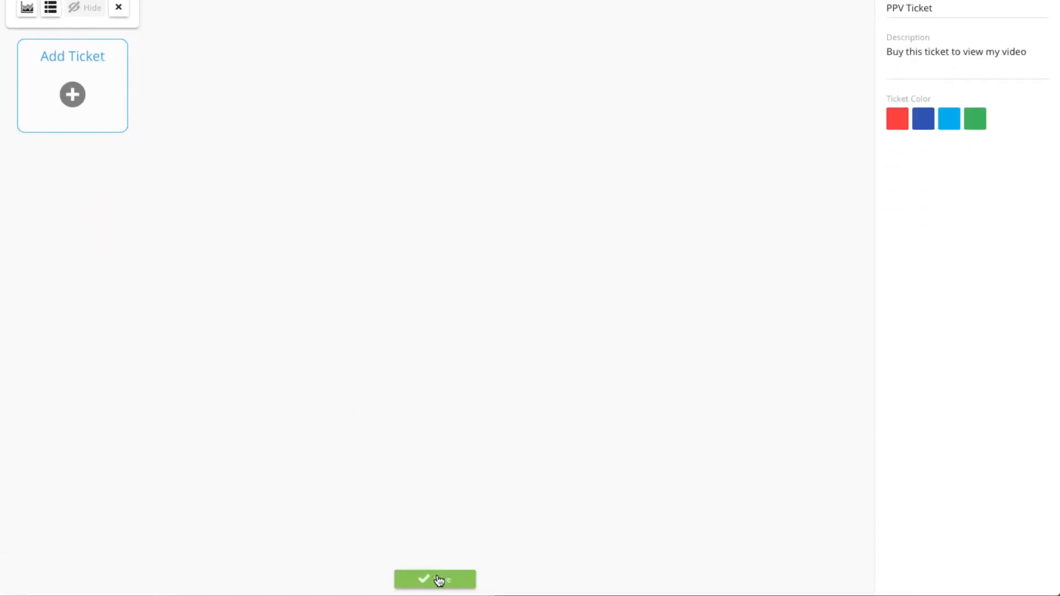
{"action": "left_click", "coordinate": [439, 580]}
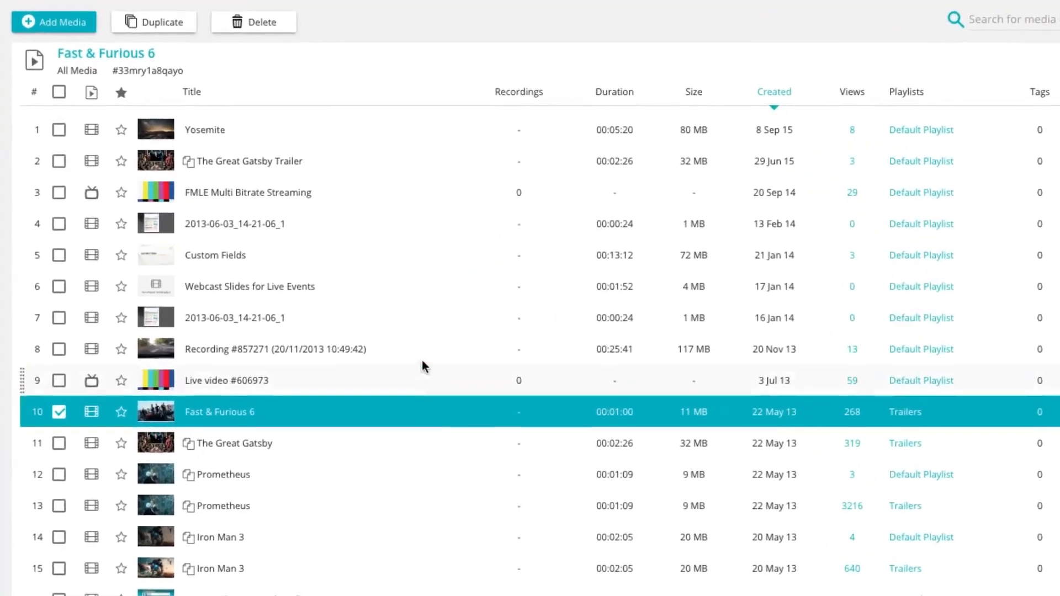
Step: Set the Yosemite video's paywall to My Paywall Package, keeping the Default Email Template for order confirmations
{"action": "left_click", "coordinate": [356, 131]}
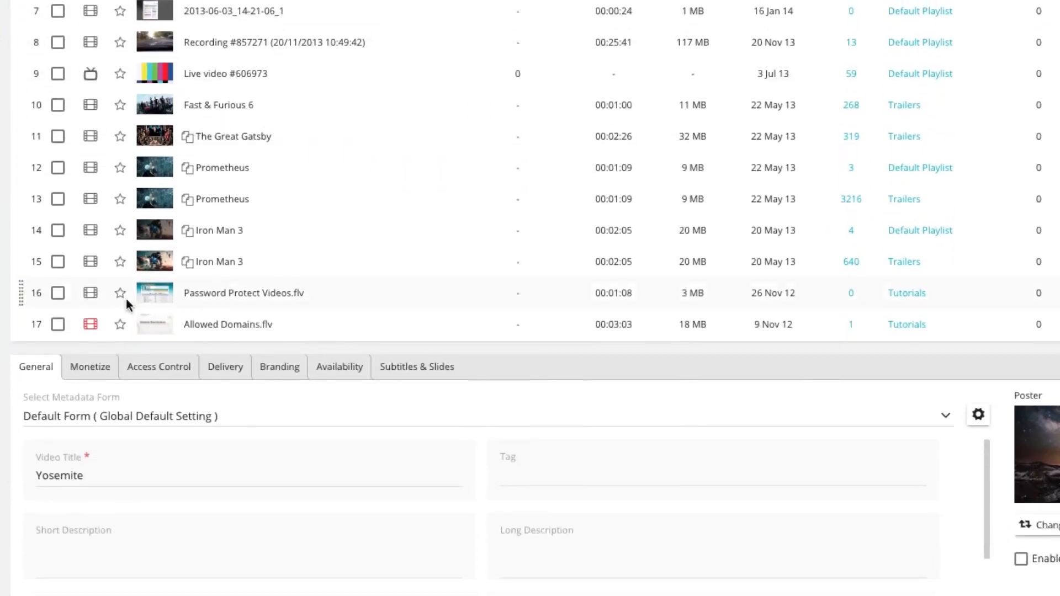
{"action": "left_click", "coordinate": [96, 361]}
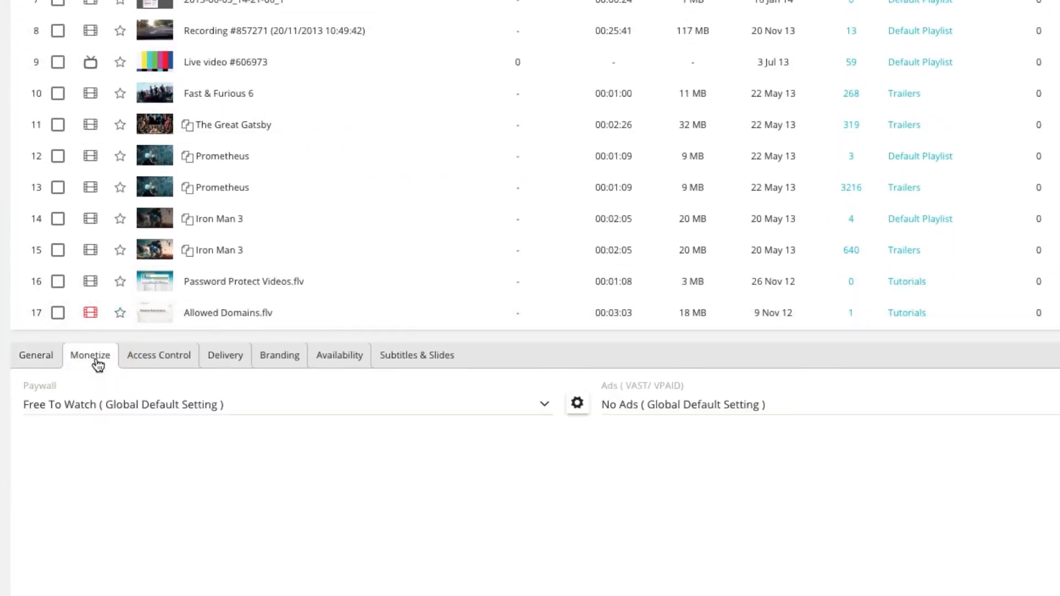
{"action": "left_click", "coordinate": [245, 407]}
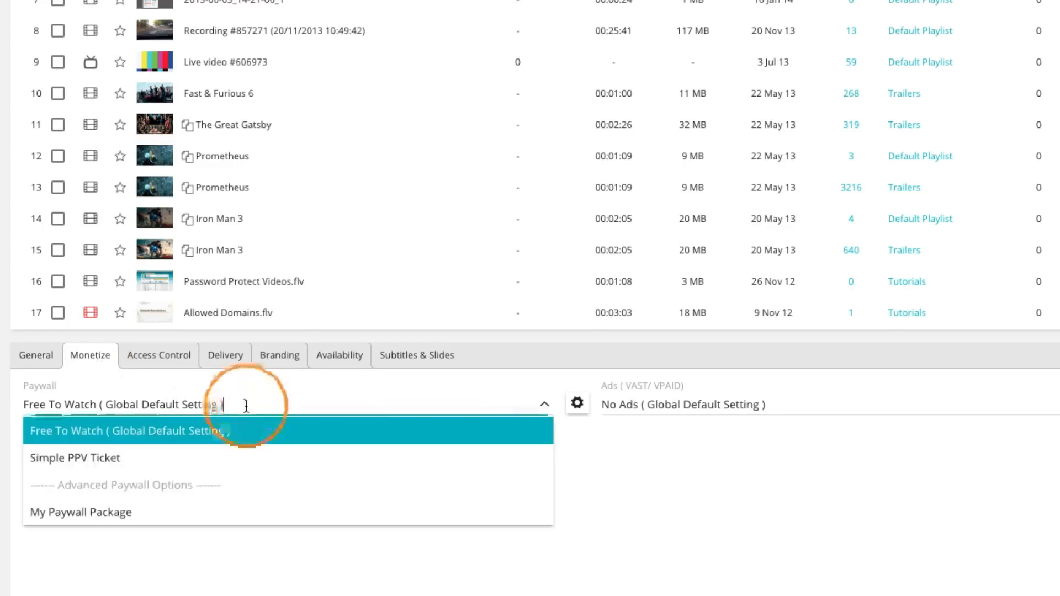
{"action": "left_click", "coordinate": [234, 514]}
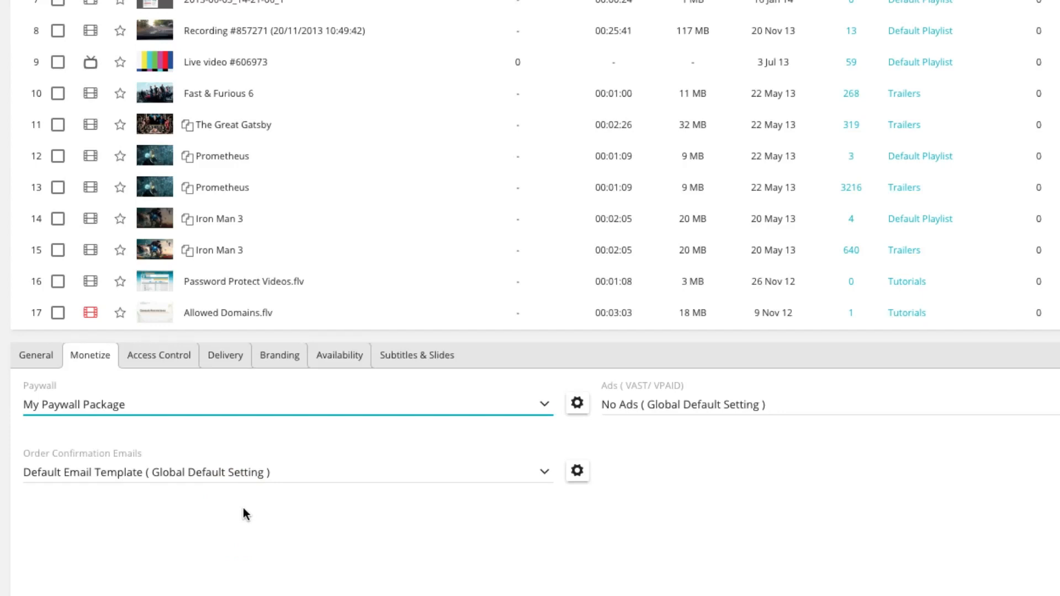
{"action": "left_click", "coordinate": [316, 476]}
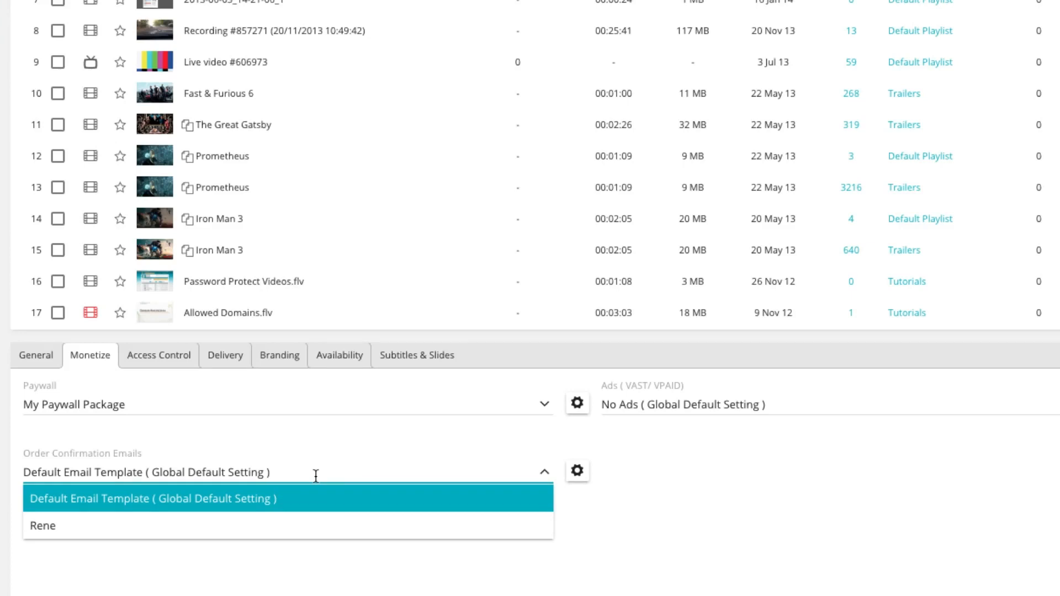
{"action": "left_click", "coordinate": [311, 503]}
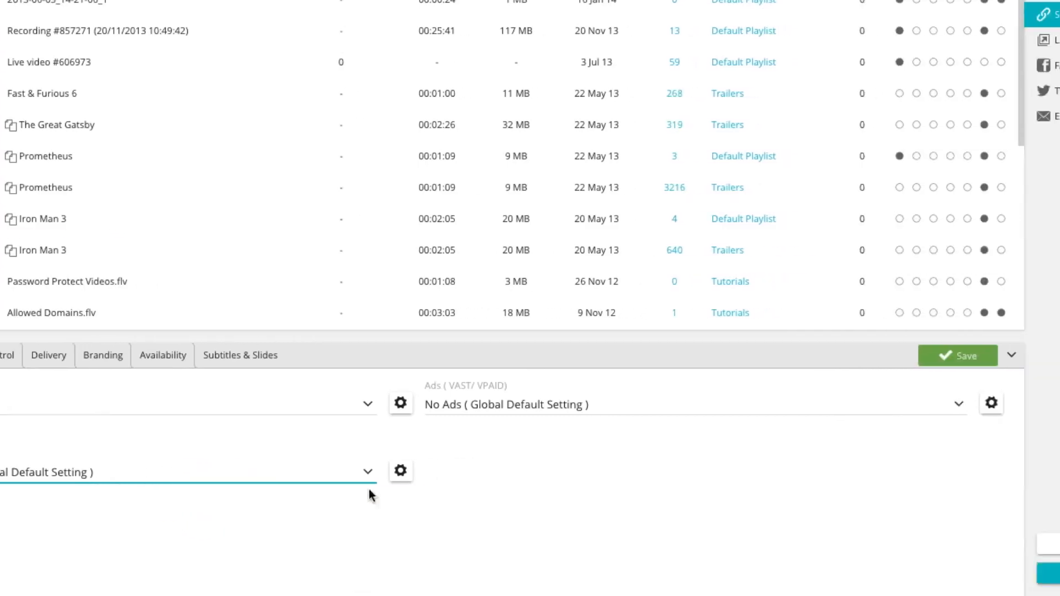
Step: Save the Yosemite video's paywall setting and play the video in the player preview
{"action": "left_click", "coordinate": [762, 361]}
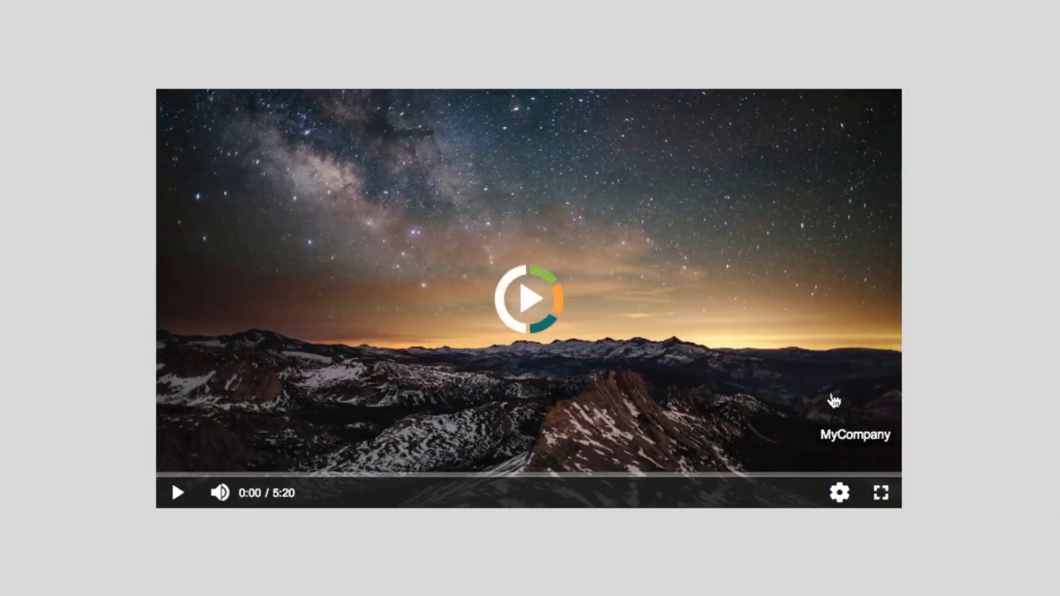
{"action": "left_click", "coordinate": [535, 298]}
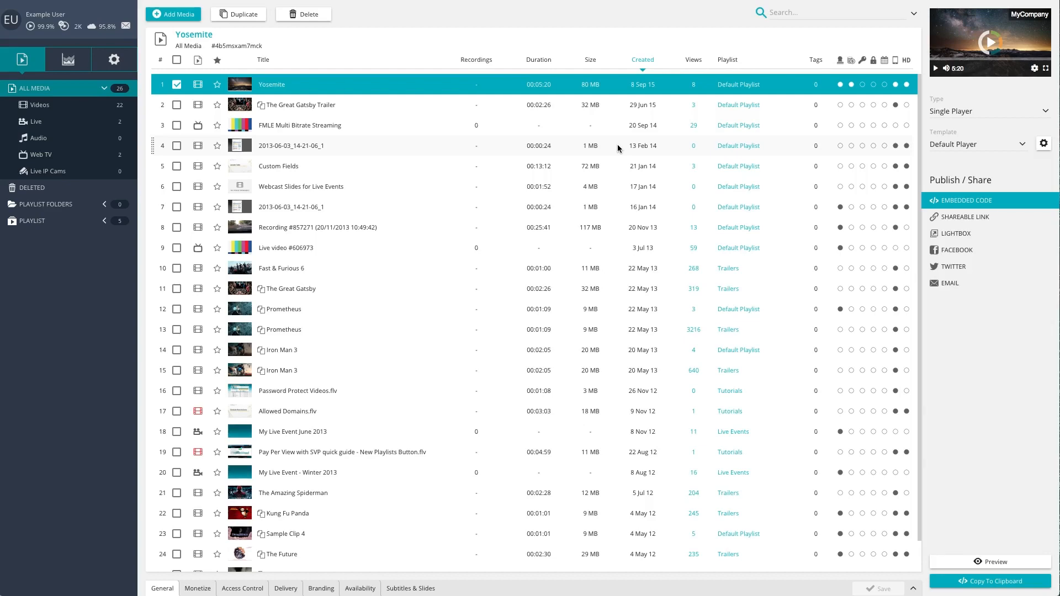
Step: Set the Trailers playlist's paywall to My Paywall Package with the Default Email Template for order confirmations
{"action": "left_click", "coordinate": [83, 223]}
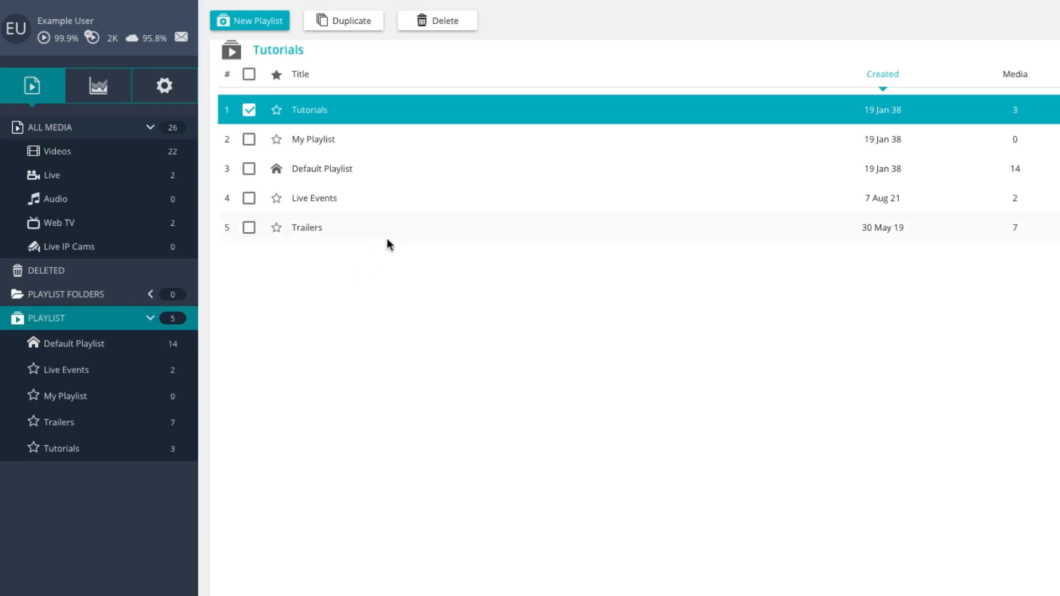
{"action": "left_click", "coordinate": [402, 226]}
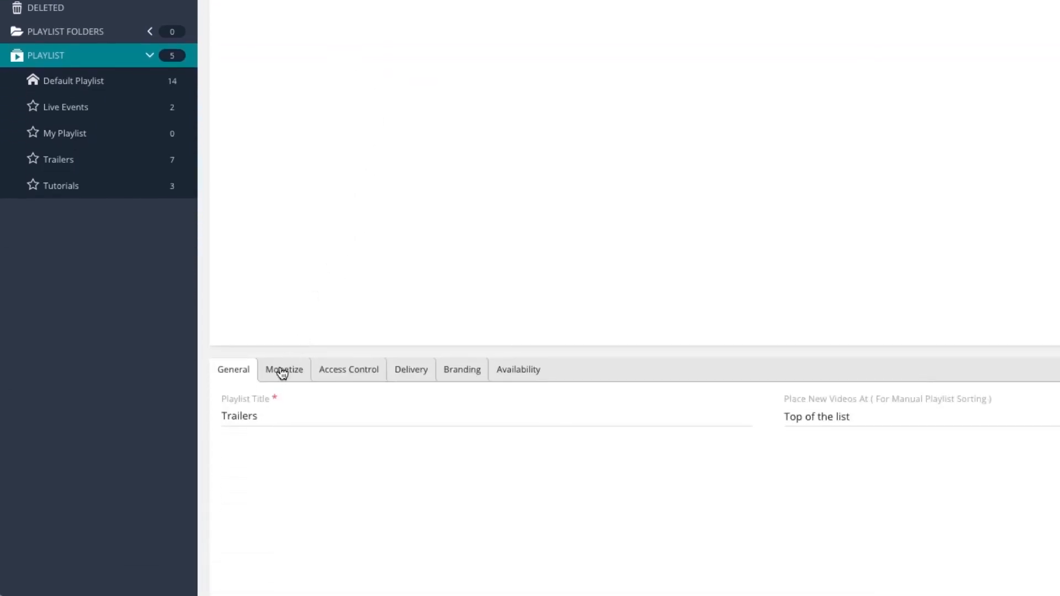
{"action": "left_click", "coordinate": [280, 370]}
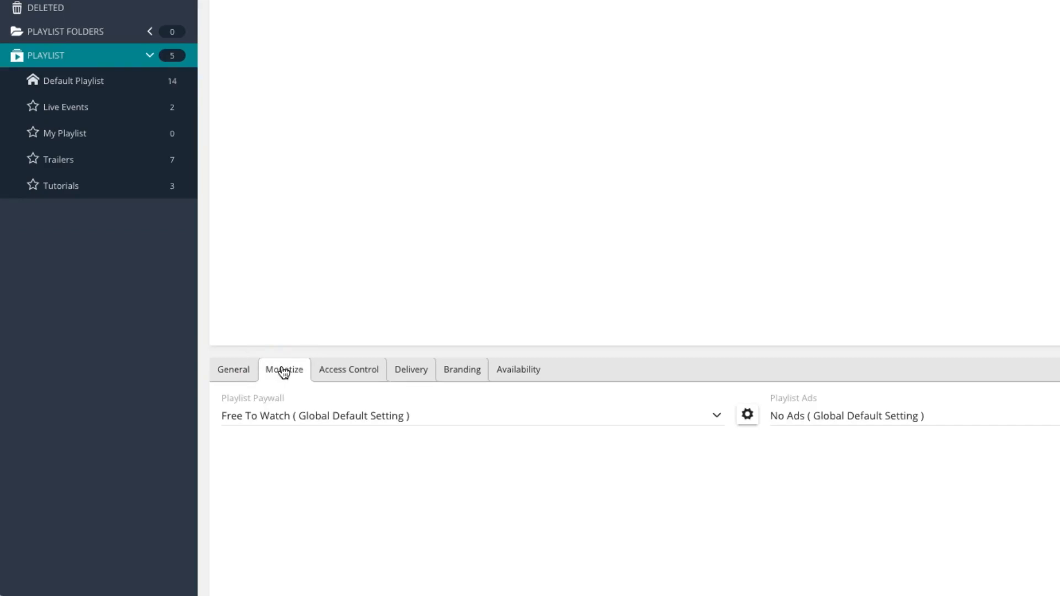
{"action": "left_click", "coordinate": [459, 413]}
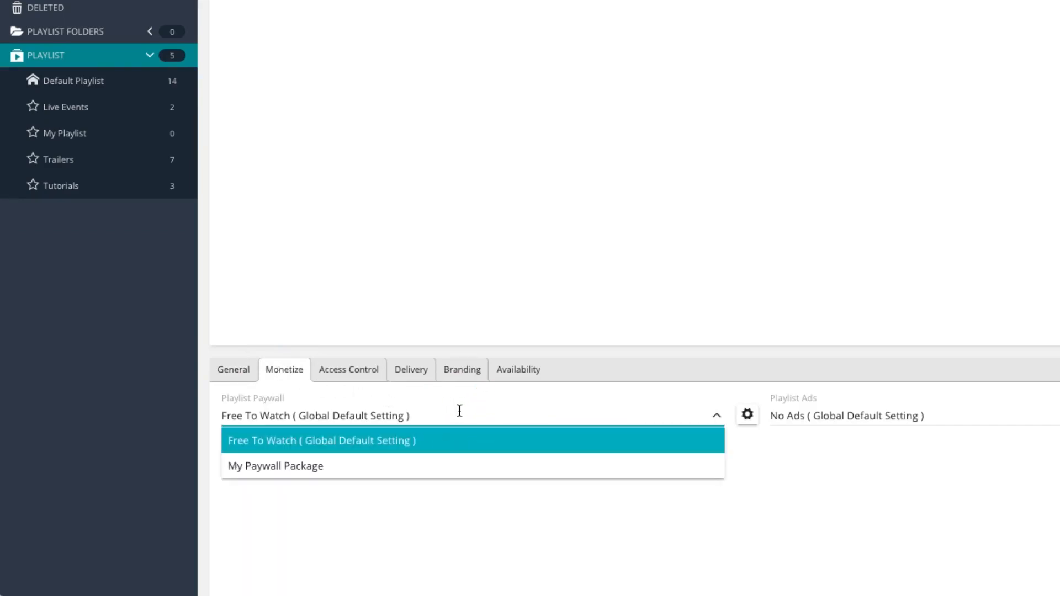
{"action": "left_click", "coordinate": [456, 466]}
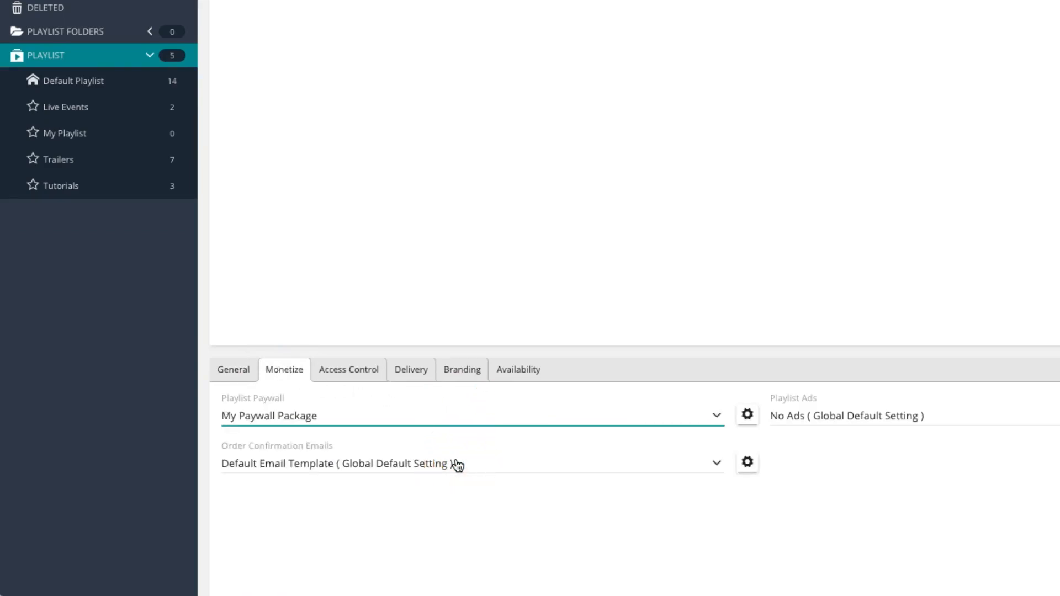
{"action": "left_click", "coordinate": [507, 463]}
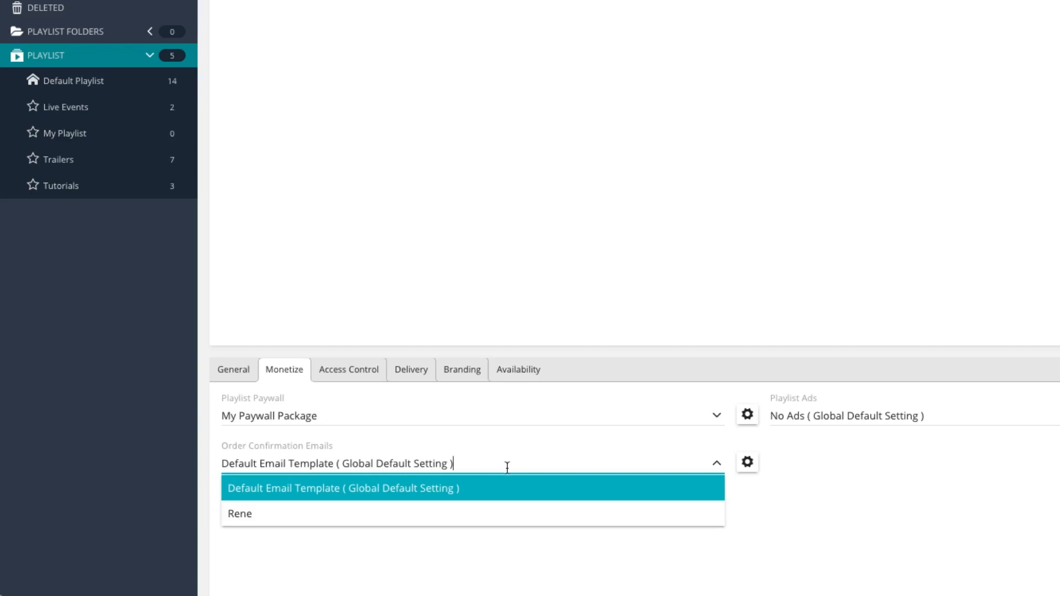
{"action": "left_click", "coordinate": [514, 488]}
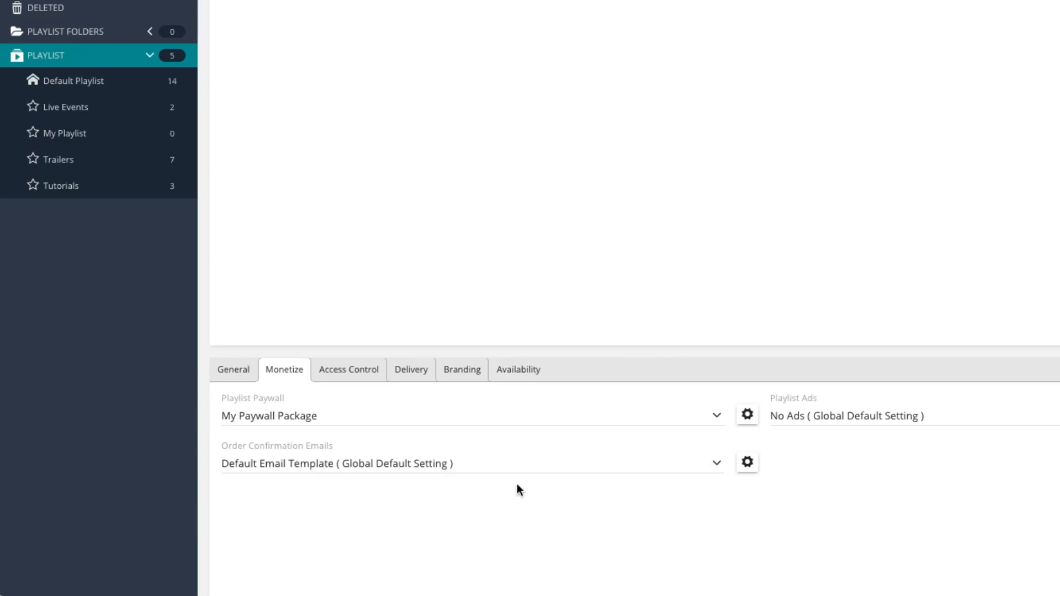
Step: Save the Trailers playlist, overwriting the package on all its existing videos, and preview the playlist player
{"action": "left_click", "coordinate": [784, 379]}
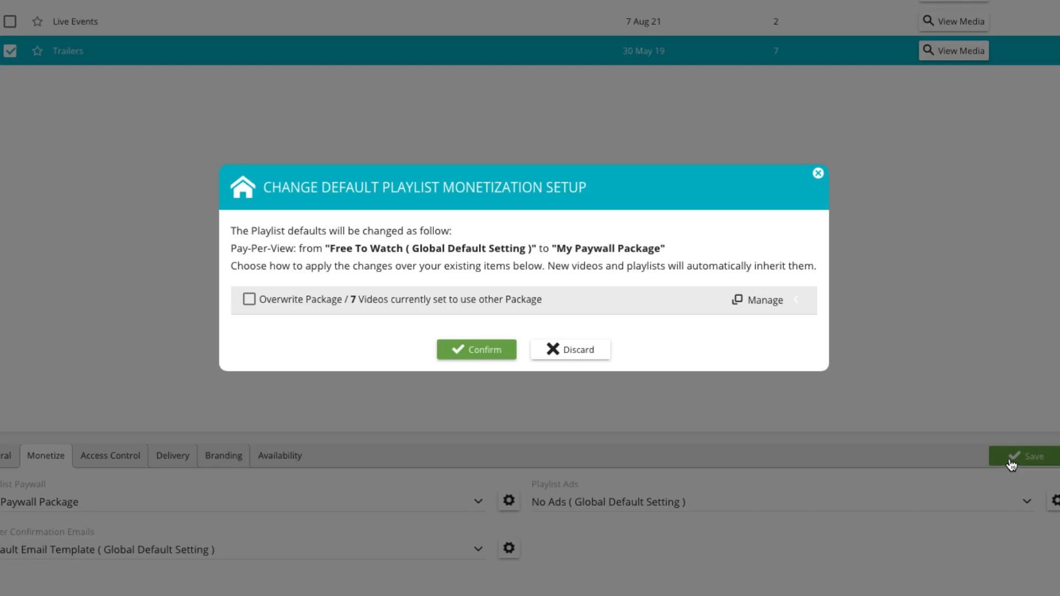
{"action": "left_click", "coordinate": [345, 299]}
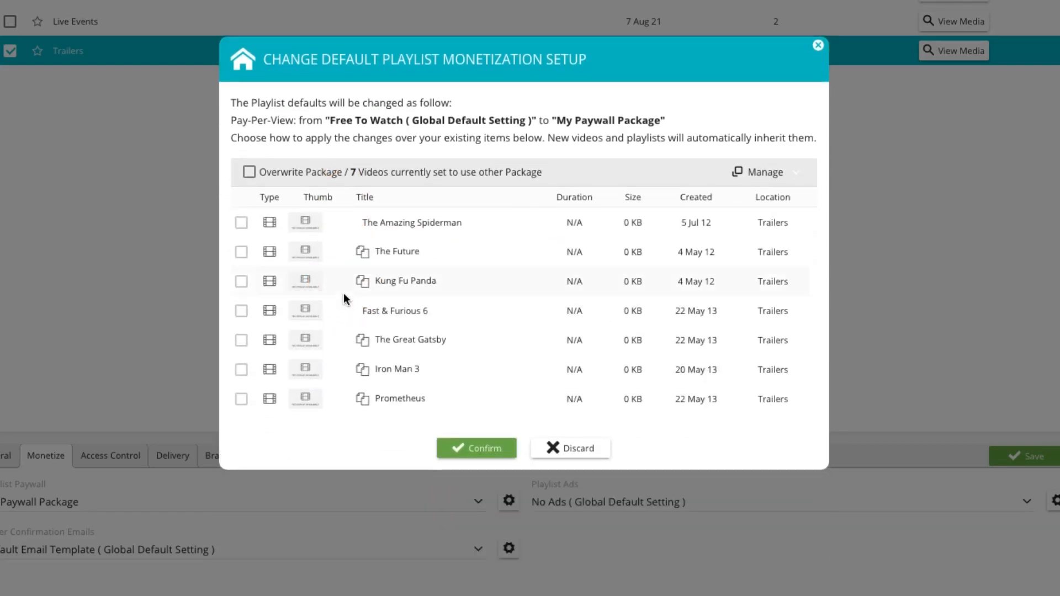
{"action": "left_click", "coordinate": [249, 173]}
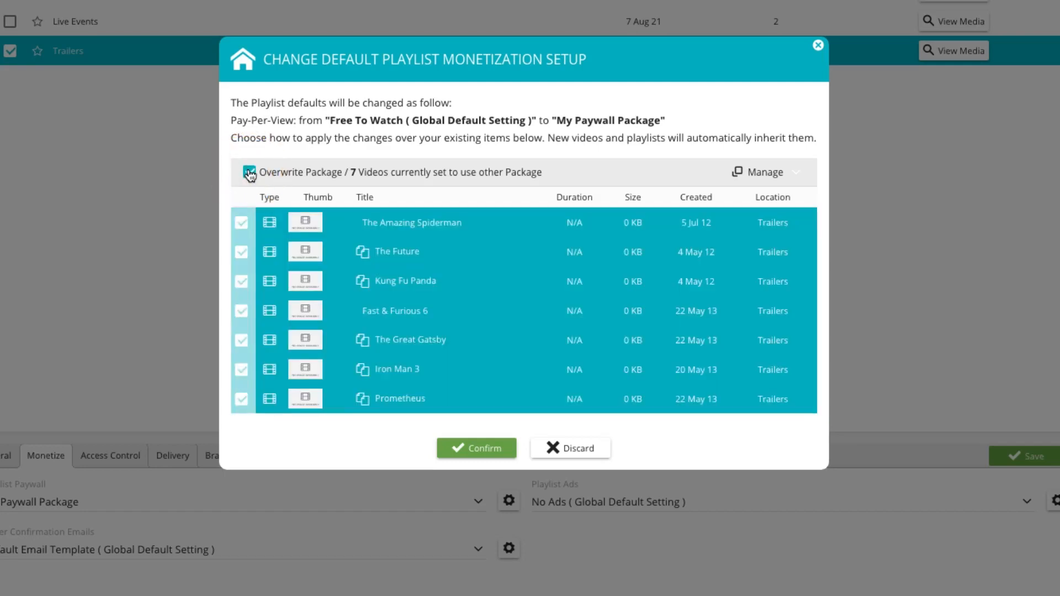
{"action": "left_click", "coordinate": [483, 450]}
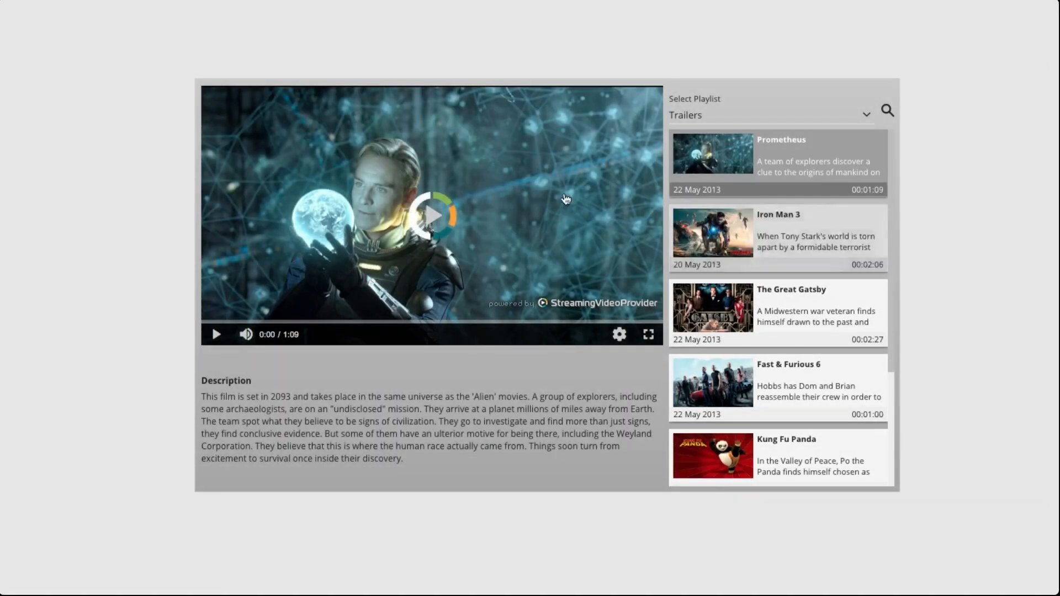
{"action": "left_click", "coordinate": [434, 211]}
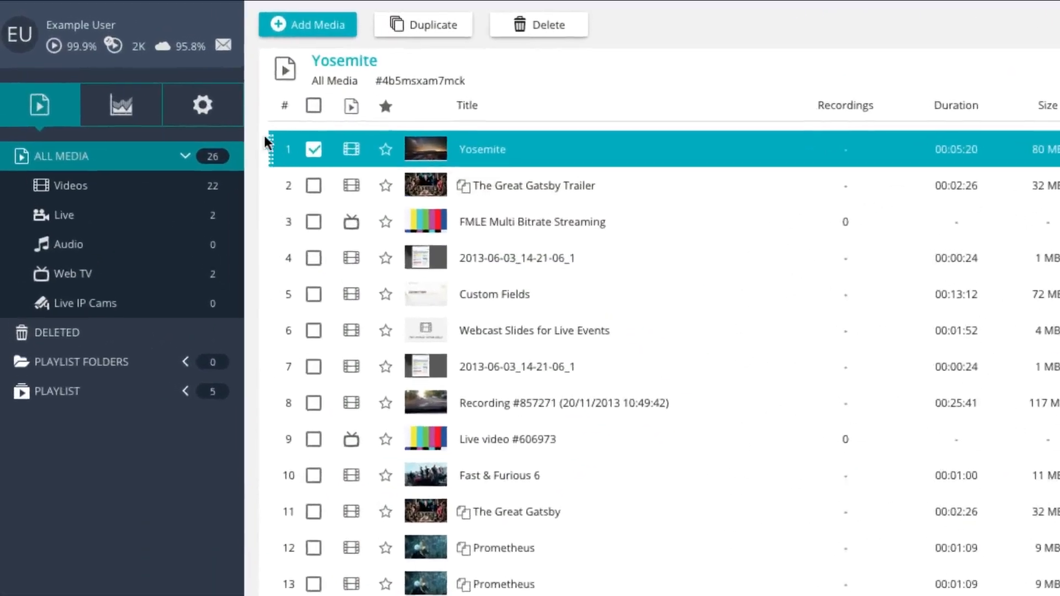
Step: Make My Paywall Package the global default paywall, overwriting the package on all videos currently using other packages
{"action": "left_click", "coordinate": [202, 117]}
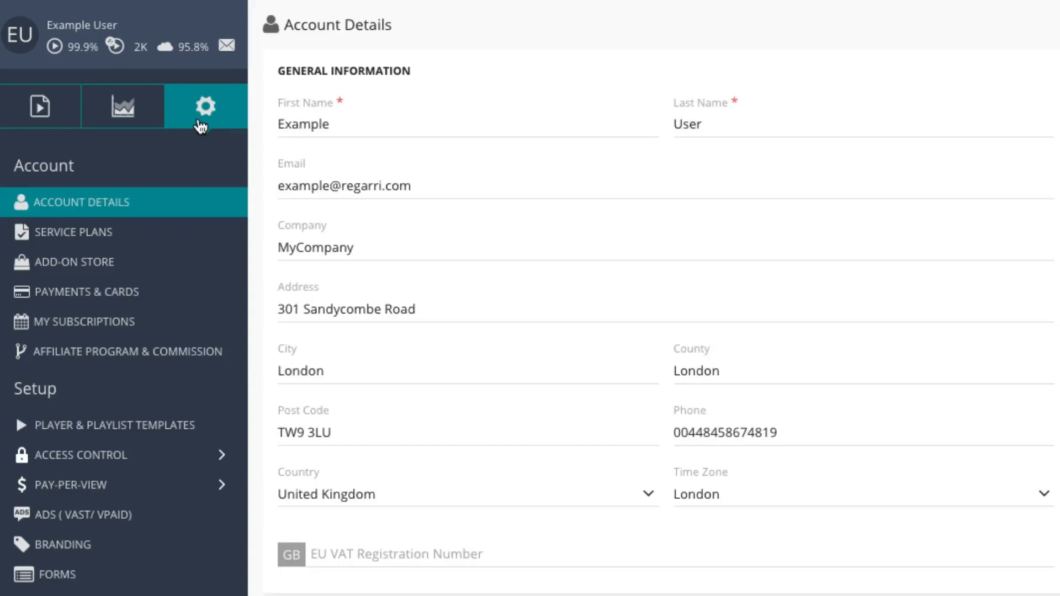
{"action": "left_click", "coordinate": [133, 484]}
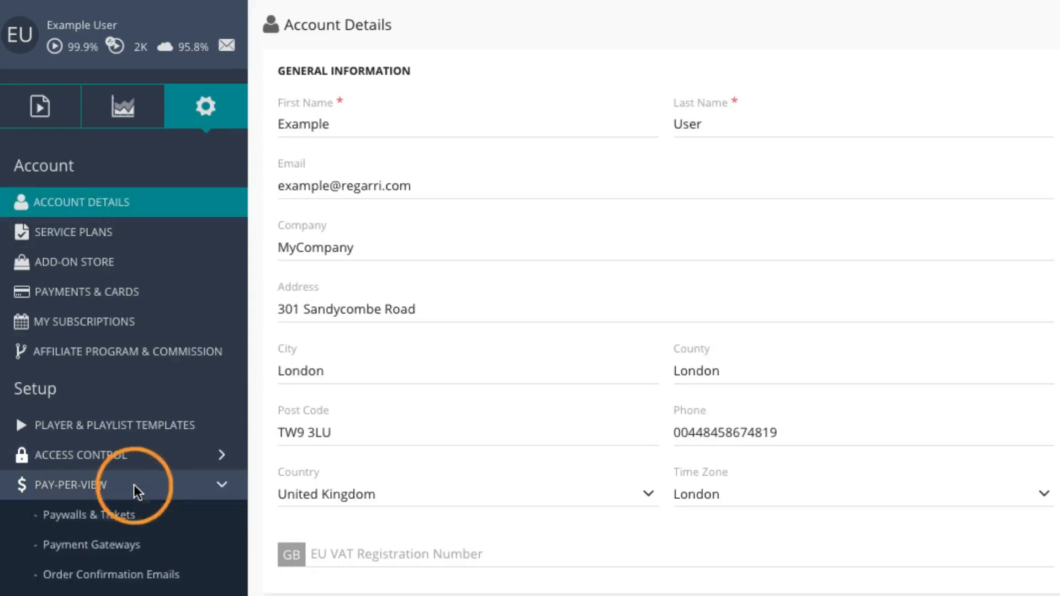
{"action": "left_click", "coordinate": [166, 519]}
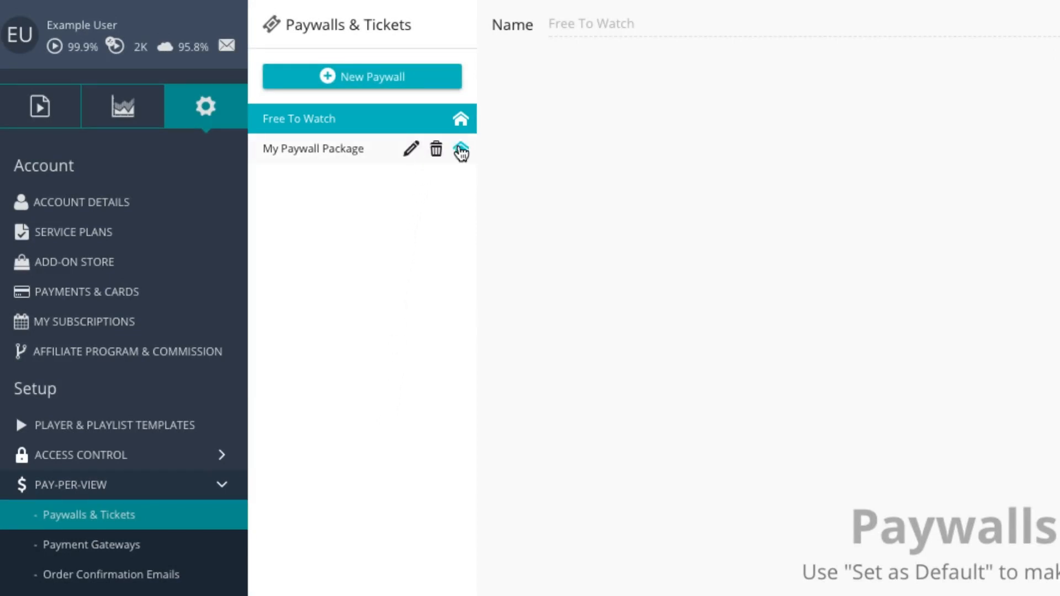
{"action": "left_click", "coordinate": [461, 148]}
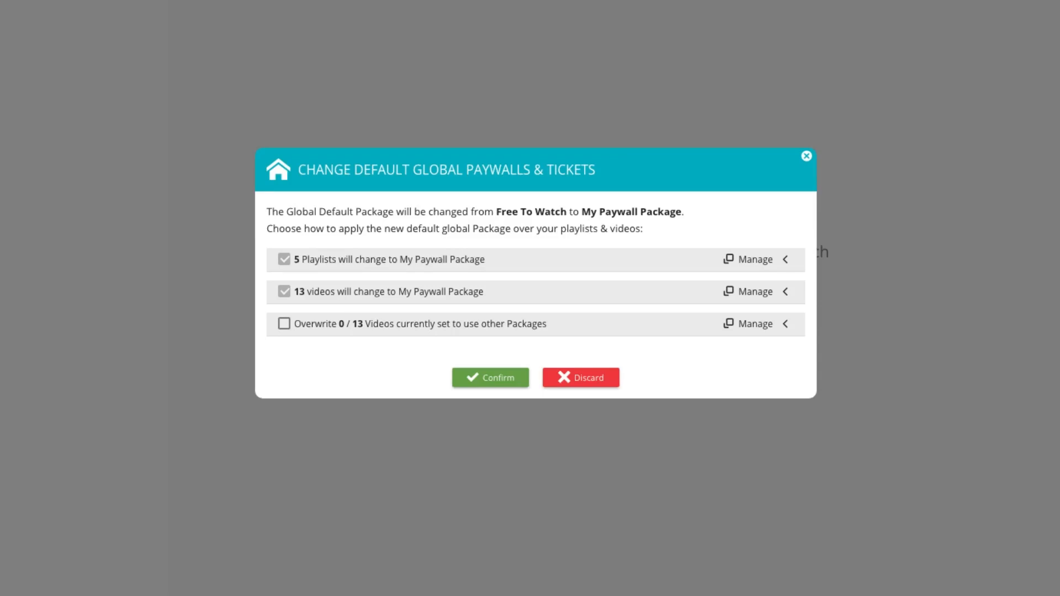
{"action": "left_click", "coordinate": [373, 257]}
{"action": "left_click", "coordinate": [372, 337]}
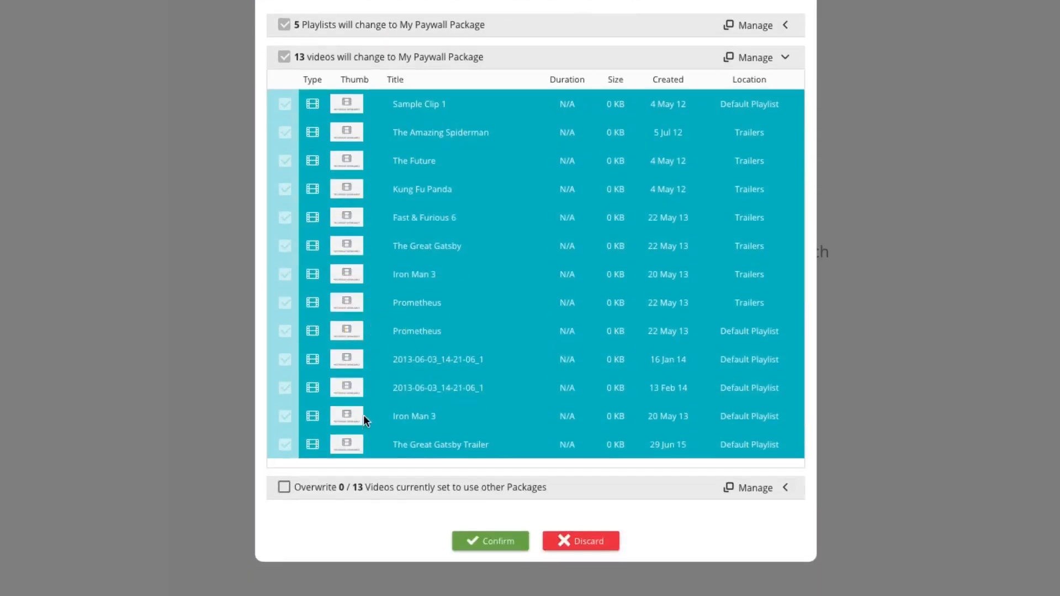
{"action": "left_click", "coordinate": [349, 489]}
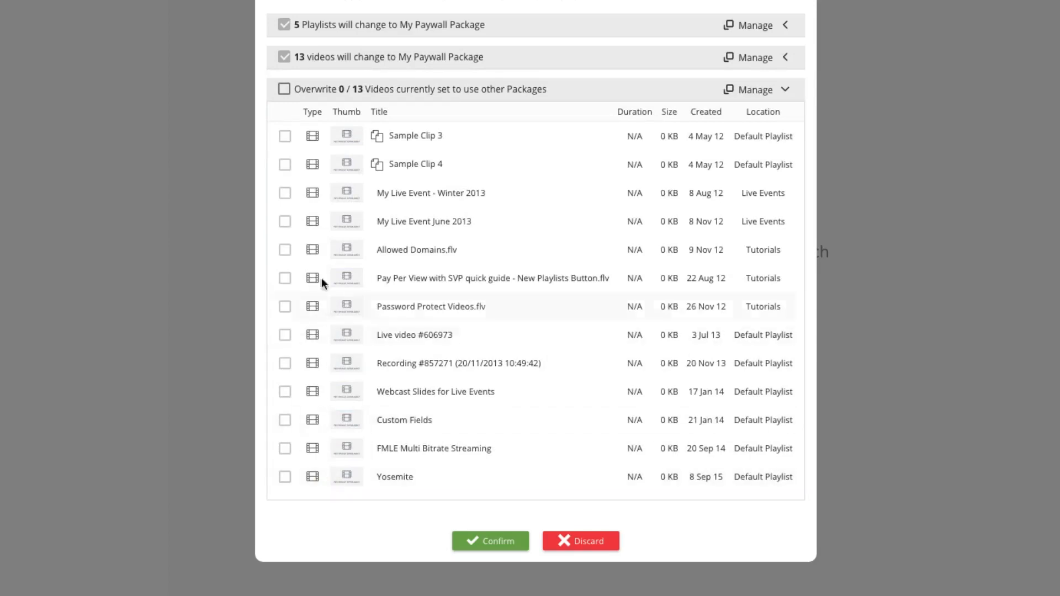
{"action": "left_click", "coordinate": [283, 89]}
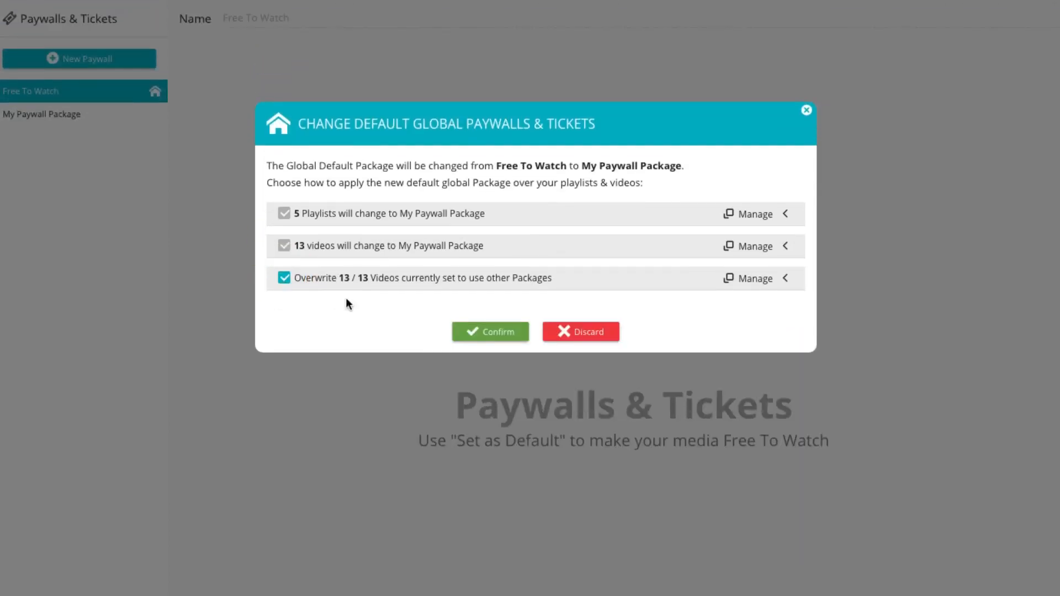
{"action": "left_click", "coordinate": [500, 332]}
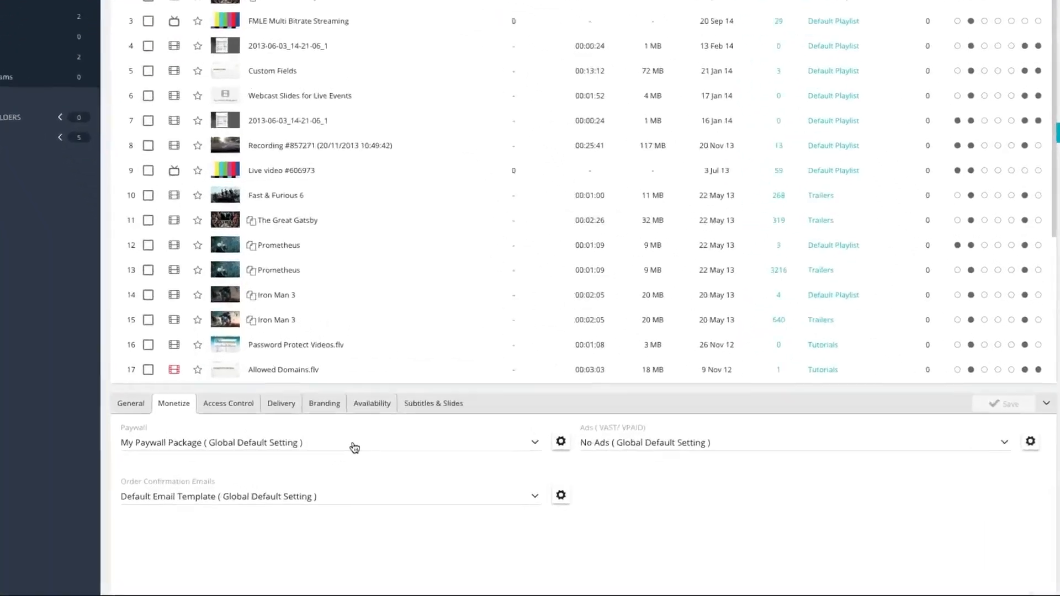
{"action": "left_click", "coordinate": [354, 445]}
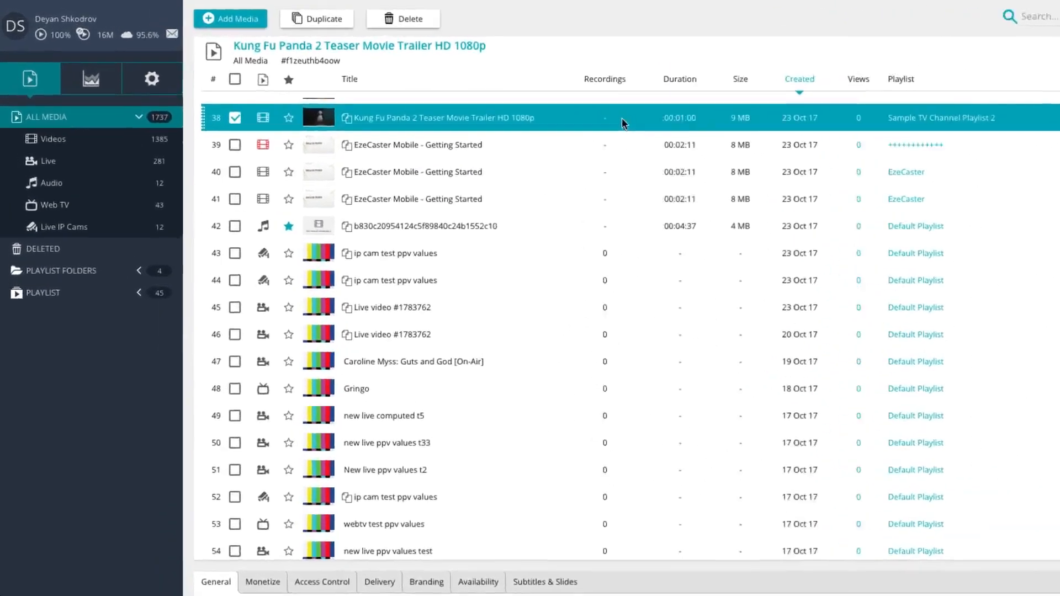
Step: Open Sold Tickets Management and toggle the activation of the newest WebTV Channel Scheduling ticket
{"action": "left_click", "coordinate": [116, 64]}
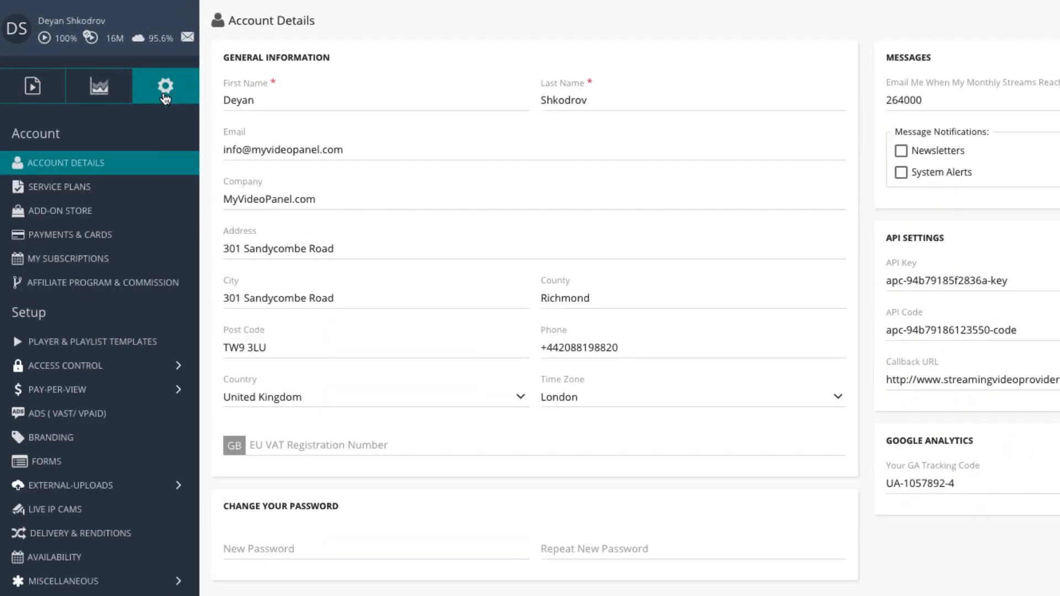
{"action": "left_click", "coordinate": [130, 389]}
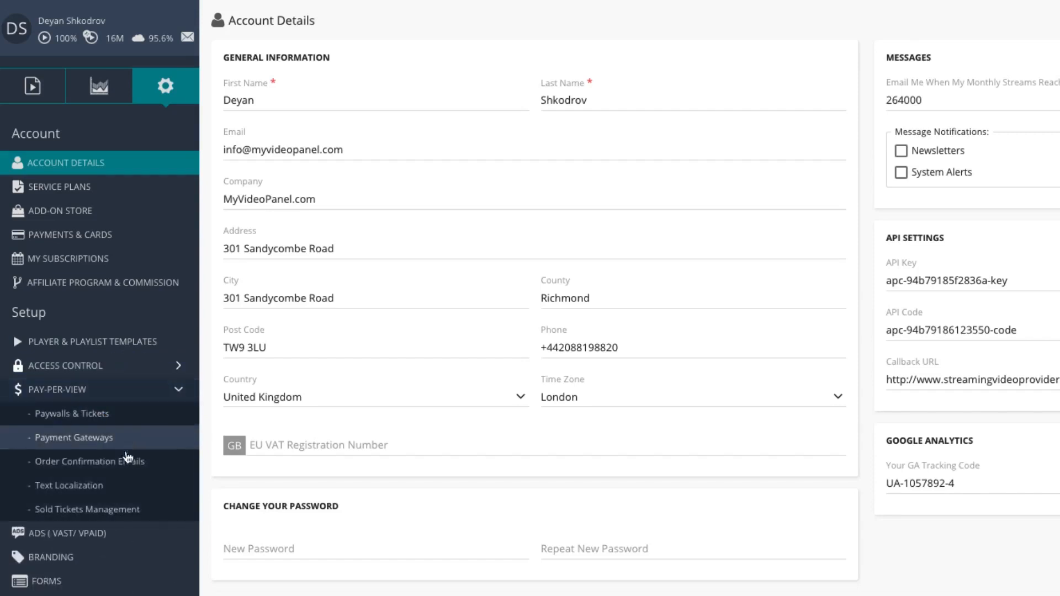
{"action": "left_click", "coordinate": [130, 507]}
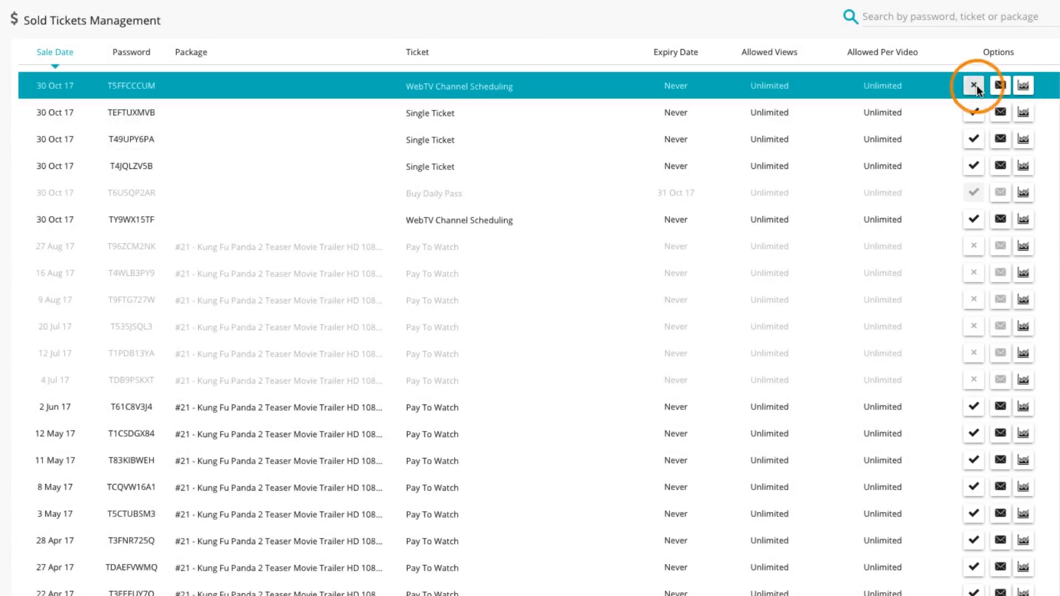
{"action": "left_click", "coordinate": [974, 85]}
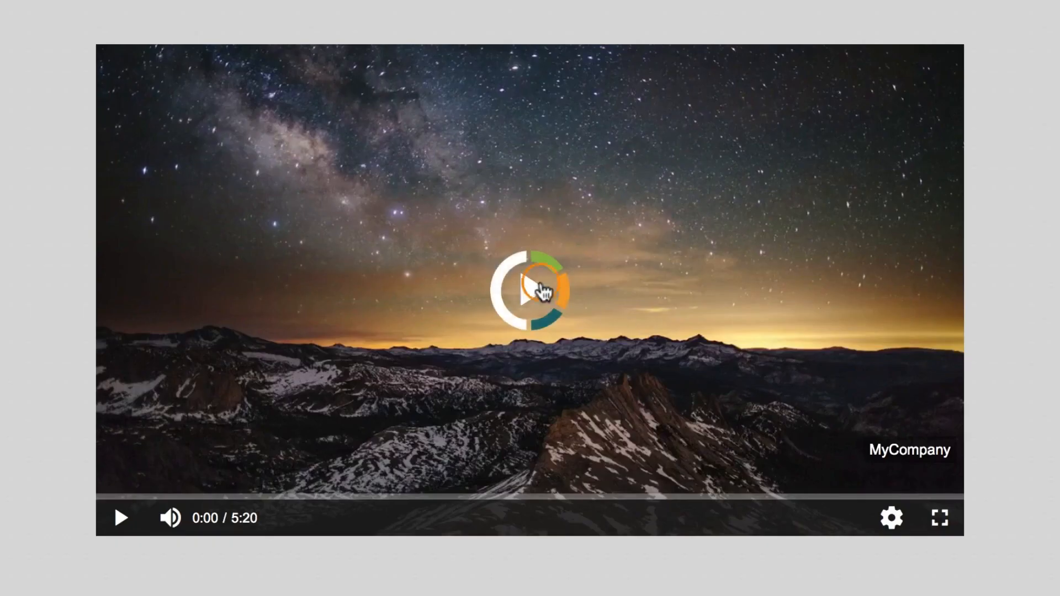
Step: Enter a ticket password in the Yosemite player's ticket prompt and submit it
{"action": "left_click", "coordinate": [539, 285]}
{"action": "left_click", "coordinate": [544, 299]}
{"action": "type", "text": "MYPASSWORD123"}
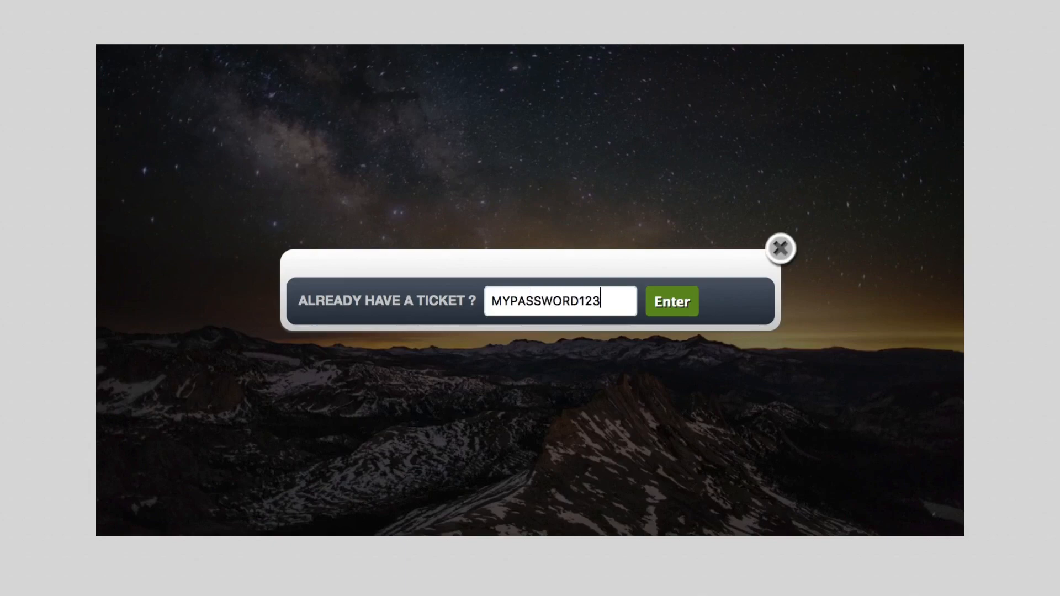
{"action": "left_click", "coordinate": [682, 307]}
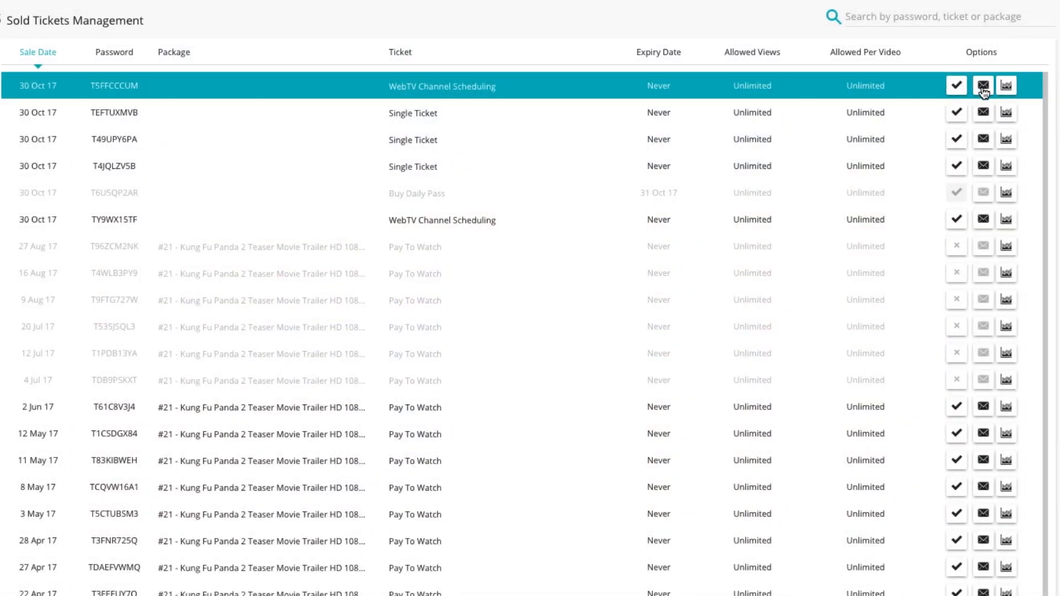
Step: Inspect the newest ticket's details and its statistics
{"action": "left_click", "coordinate": [784, 86]}
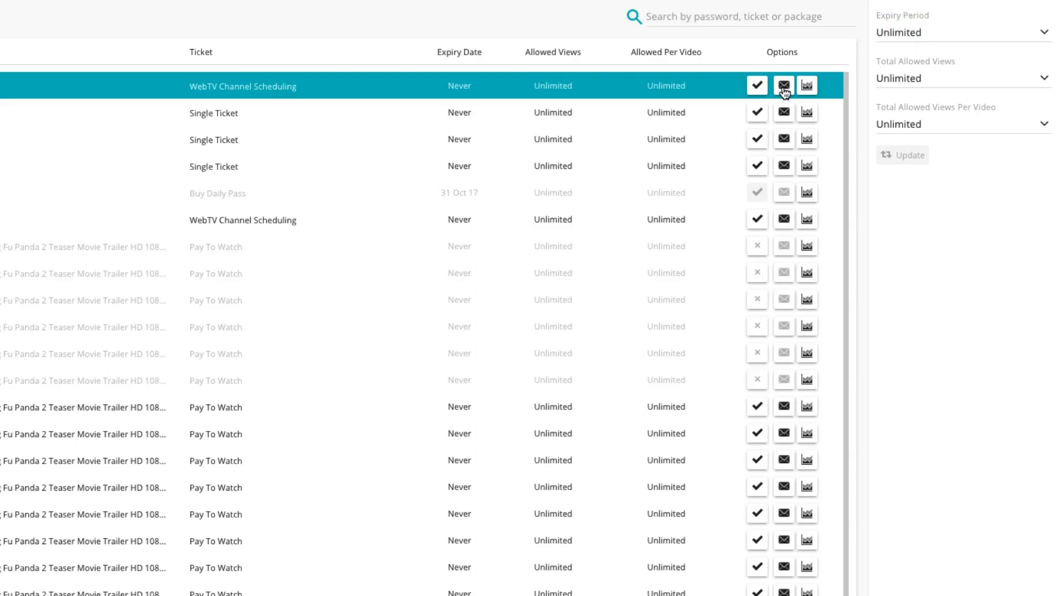
{"action": "left_click", "coordinate": [807, 85]}
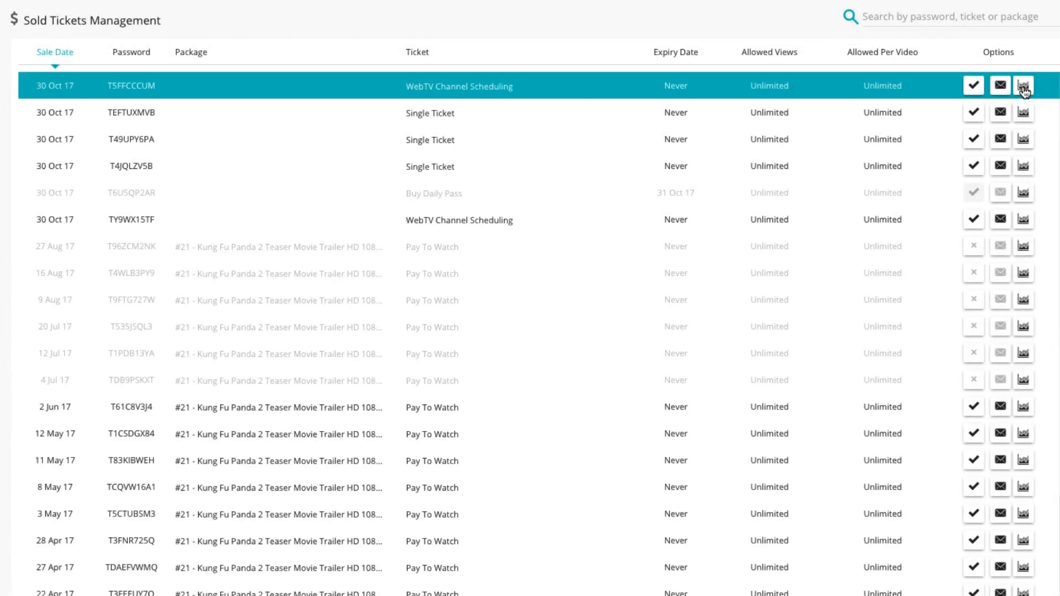
Step: Open the older WebTV Channel Scheduling ticket and set its expiry period to Limited, expiring 7 Nov 17
{"action": "left_click", "coordinate": [819, 223]}
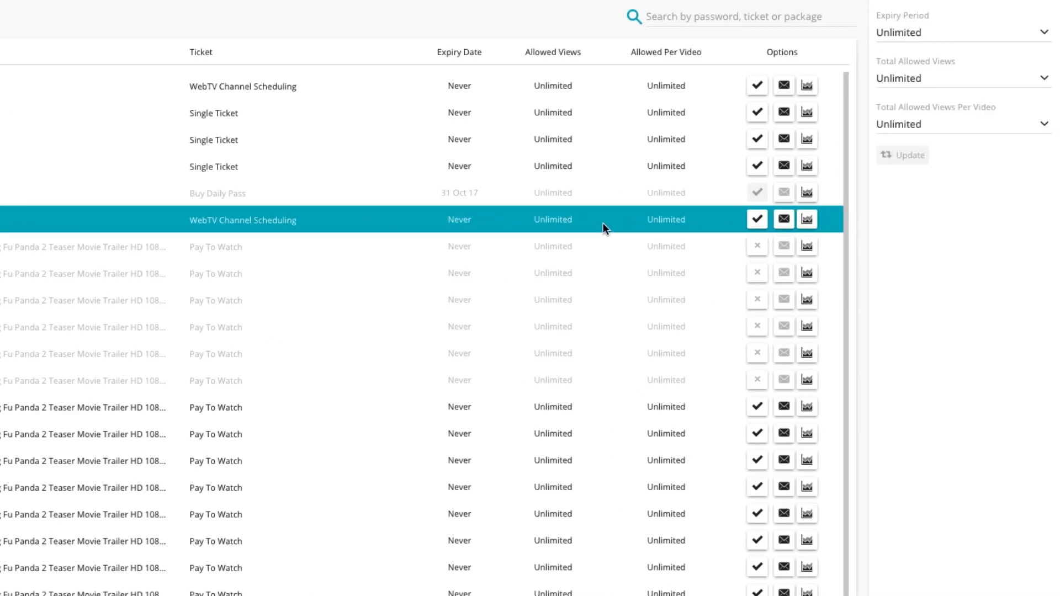
{"action": "left_click", "coordinate": [991, 34]}
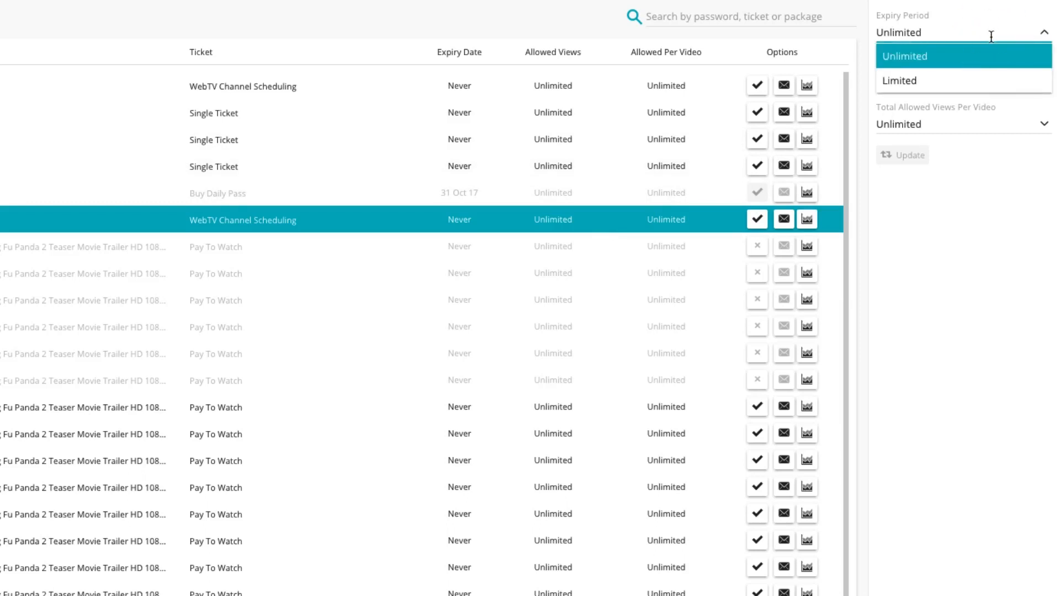
{"action": "left_click", "coordinate": [985, 82]}
{"action": "left_click", "coordinate": [945, 65]}
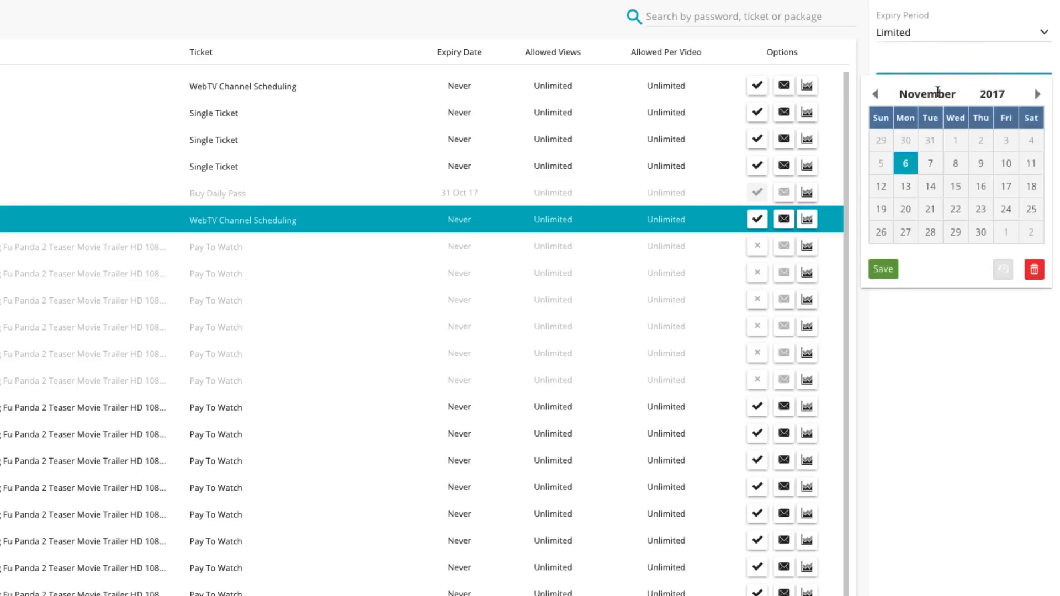
{"action": "left_click", "coordinate": [935, 162]}
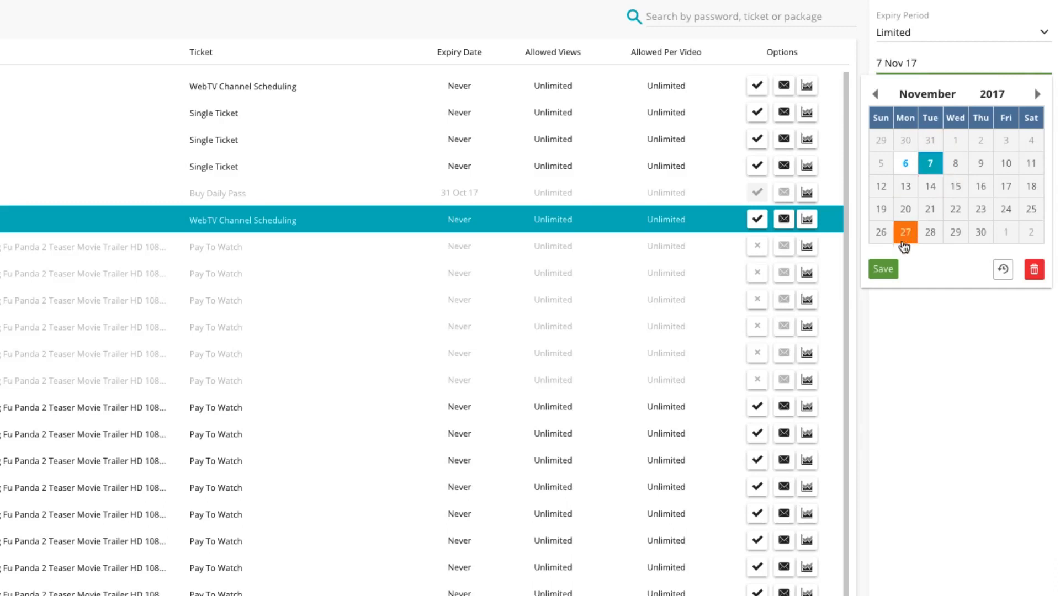
{"action": "left_click", "coordinate": [894, 268]}
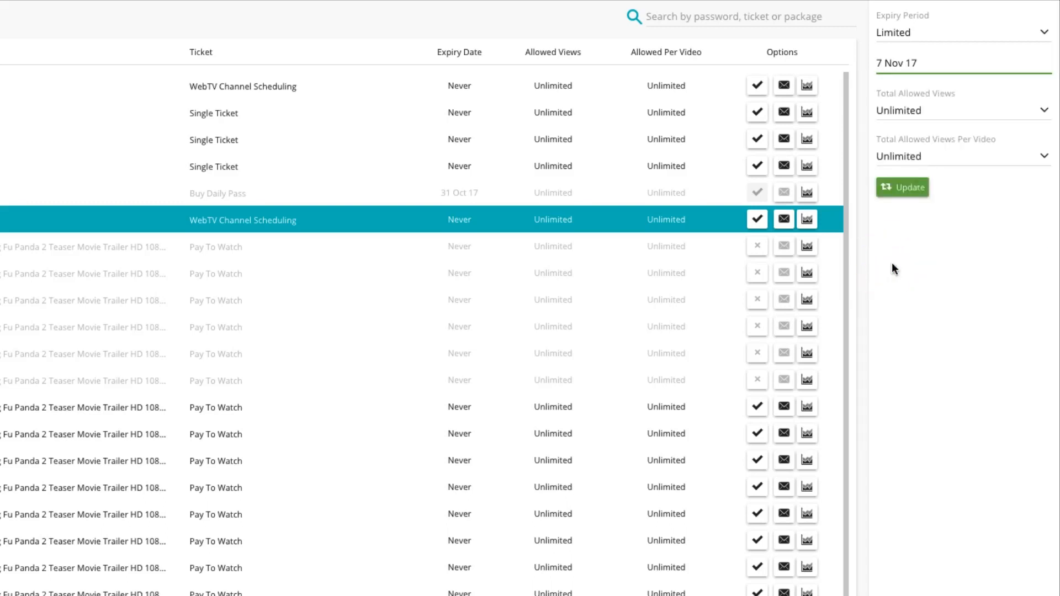
Step: Limit the ticket's total allowed views to 10 and allowed views per video to 5, and update the ticket
{"action": "left_click", "coordinate": [976, 116]}
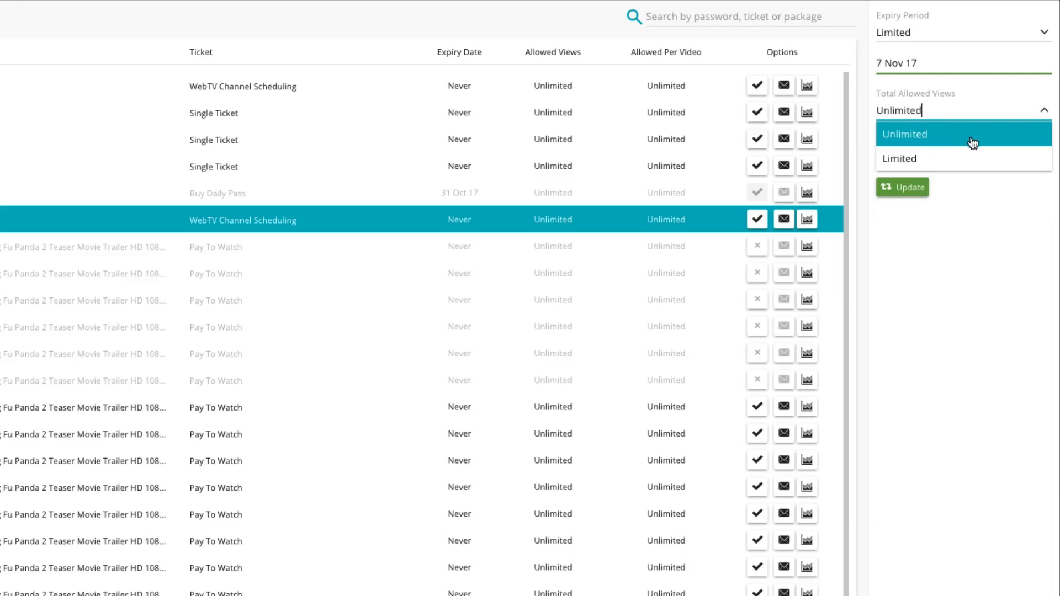
{"action": "left_click", "coordinate": [968, 158]}
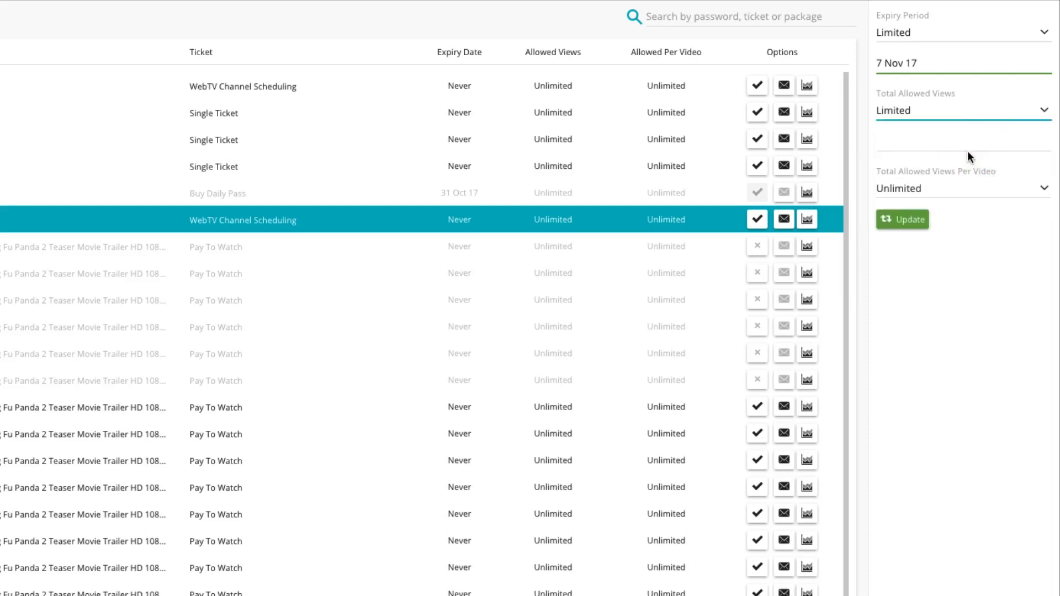
{"action": "left_click", "coordinate": [941, 145]}
{"action": "type", "text": "10"}
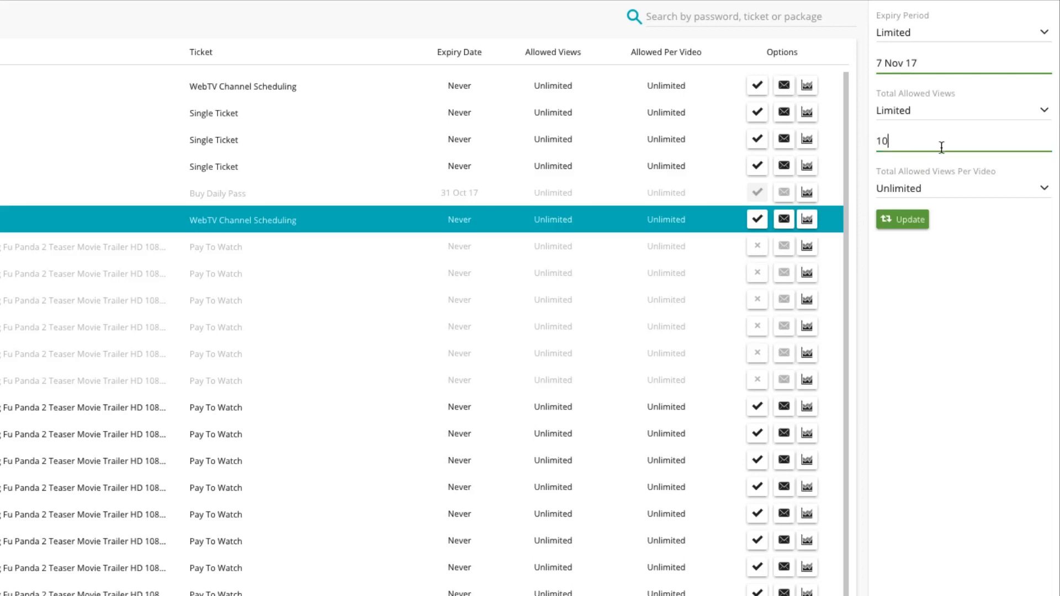
{"action": "left_click", "coordinate": [954, 187]}
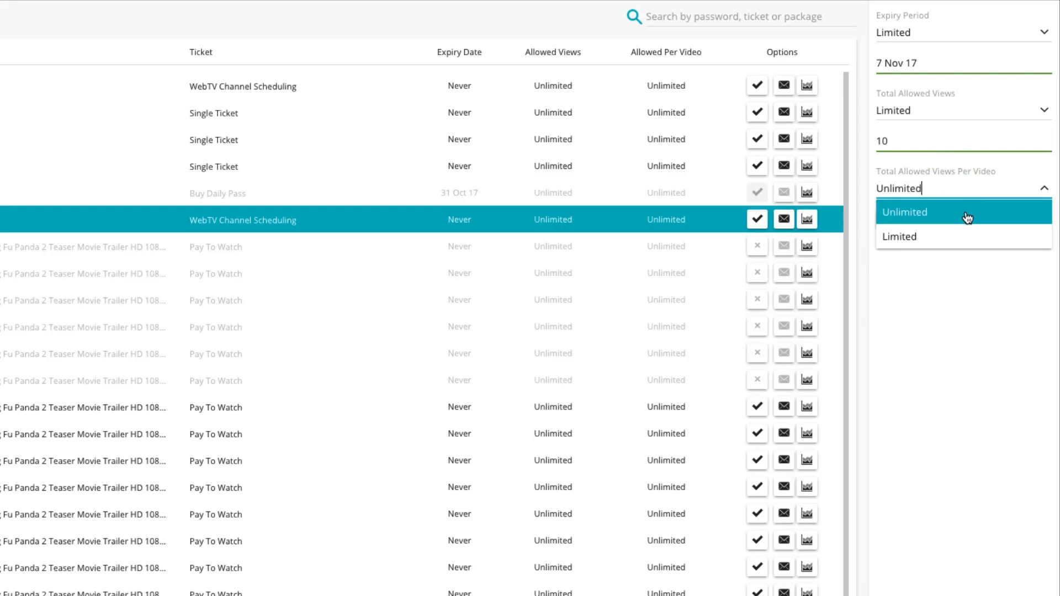
{"action": "left_click", "coordinate": [962, 236]}
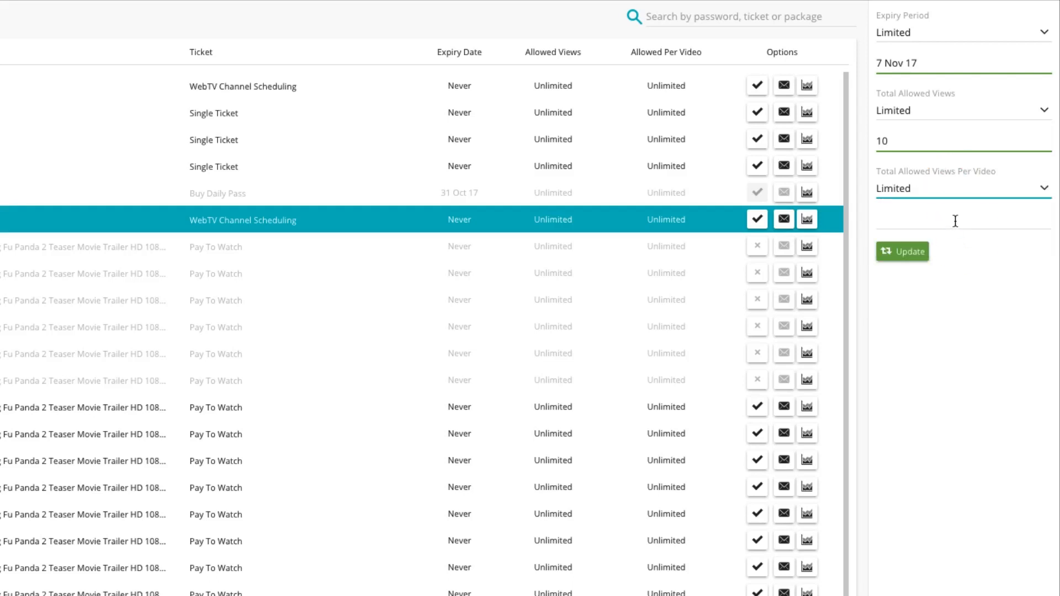
{"action": "left_click", "coordinate": [955, 221]}
{"action": "type", "text": "5"}
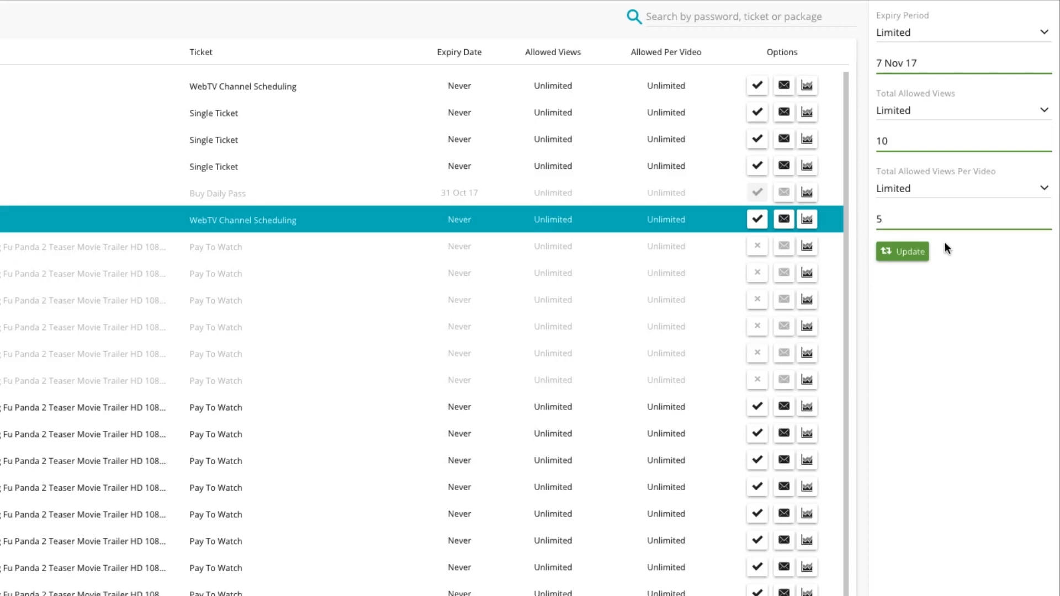
{"action": "left_click", "coordinate": [907, 251]}
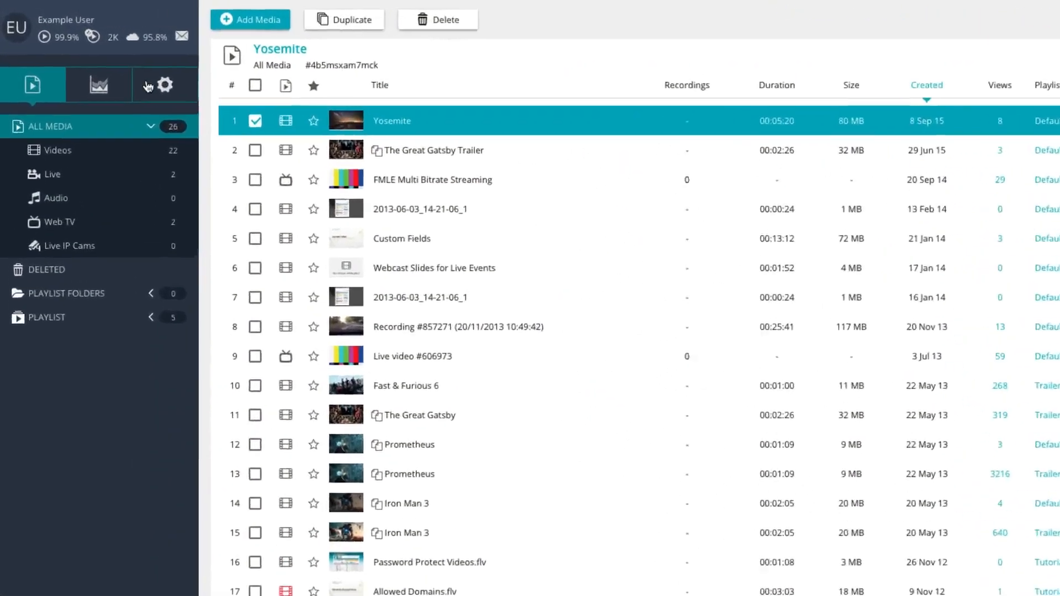
Step: Open Pay-Per-View Text Localization and change the localized Buy New Ticket message to BUY TICKET
{"action": "left_click", "coordinate": [112, 58]}
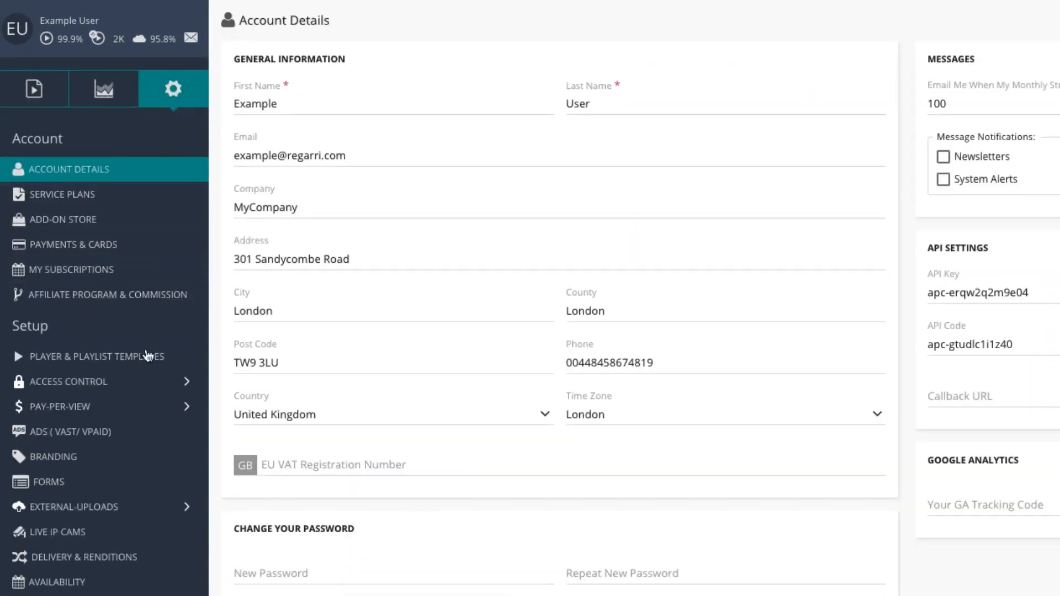
{"action": "left_click", "coordinate": [135, 406]}
{"action": "left_click", "coordinate": [138, 512]}
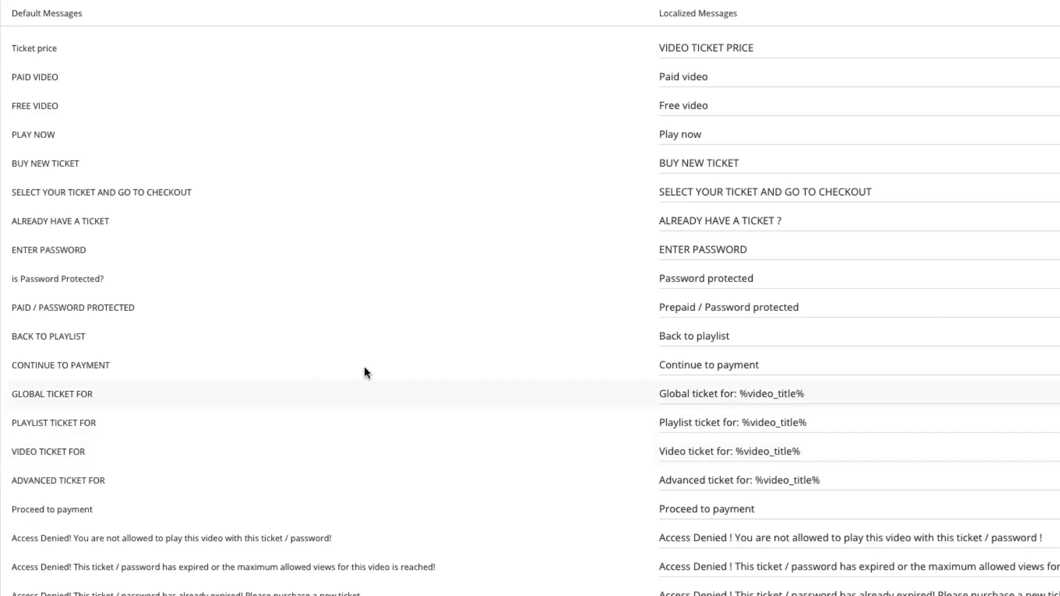
{"action": "left_click_drag", "start_coordinate": [703, 161], "coordinate": [683, 159]}
{"action": "key", "text": "BackSpace"}
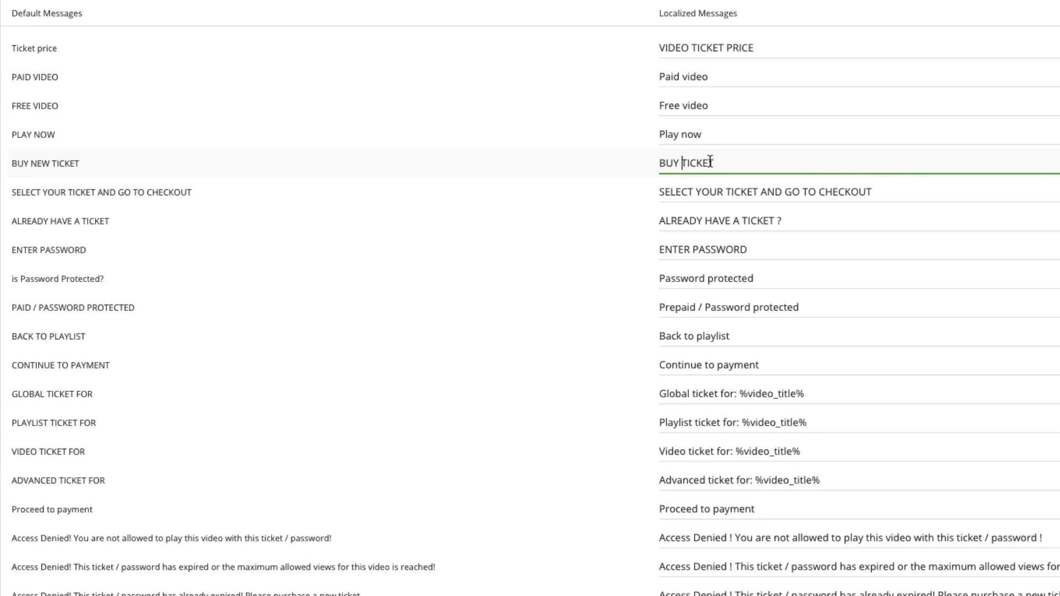
{"action": "left_click_drag", "start_coordinate": [739, 394], "coordinate": [817, 393]}
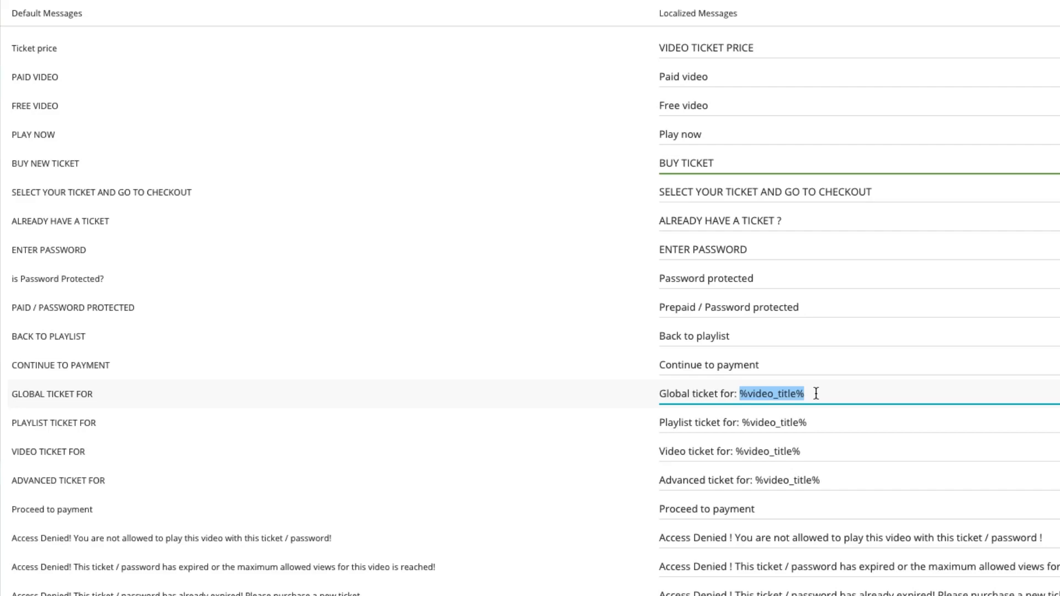
{"action": "scroll", "coordinate": [783, 441], "scroll_direction": "down", "scroll_amount": 5}
{"action": "left_click", "coordinate": [657, 579]}
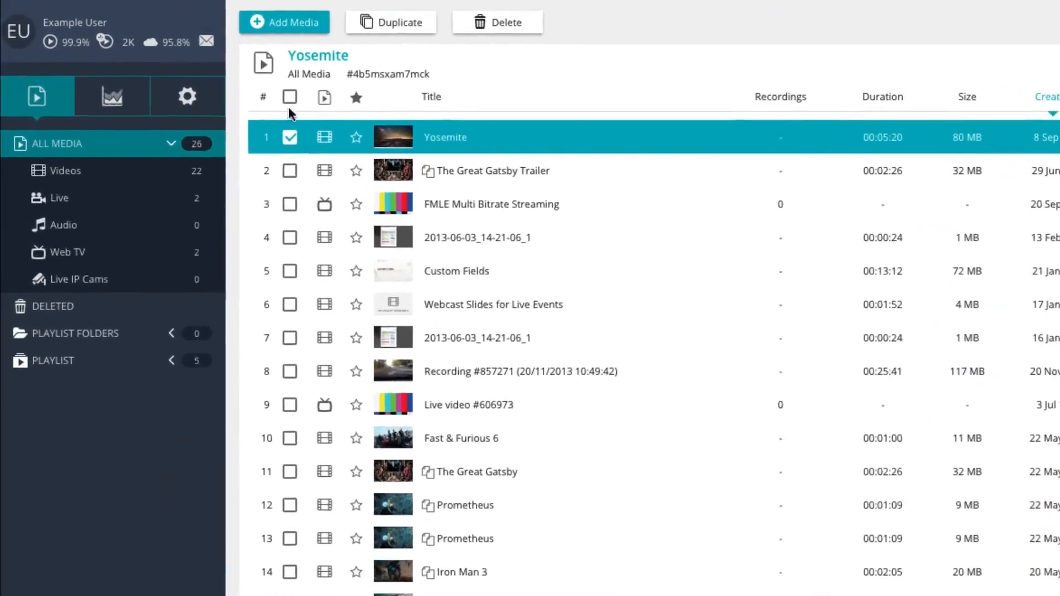
Step: Open Order Confirmation Emails and create a new confirmation email named My order Confirmation Email
{"action": "left_click", "coordinate": [196, 104]}
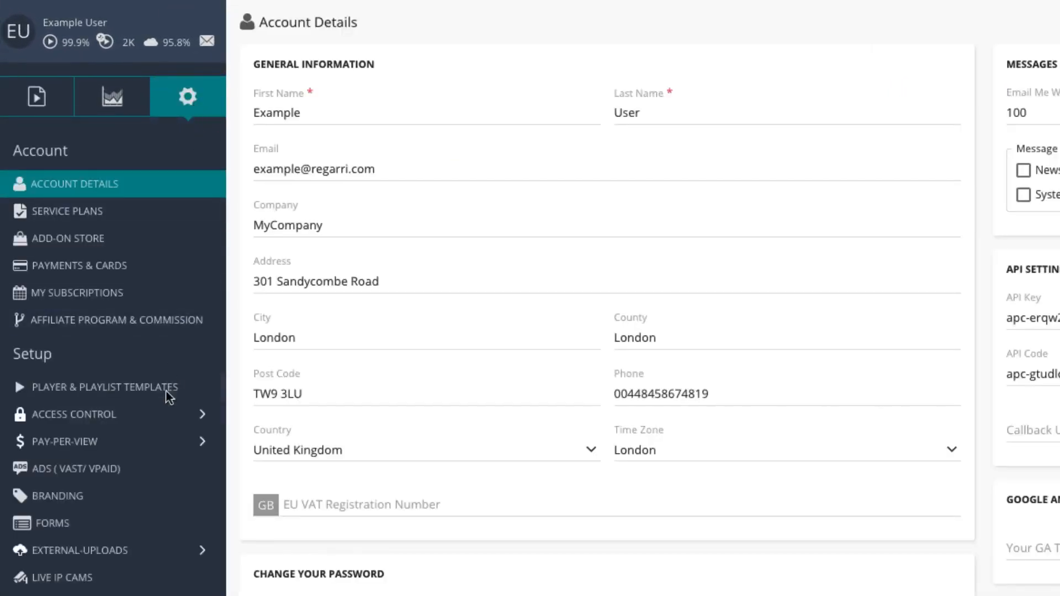
{"action": "left_click", "coordinate": [158, 442]}
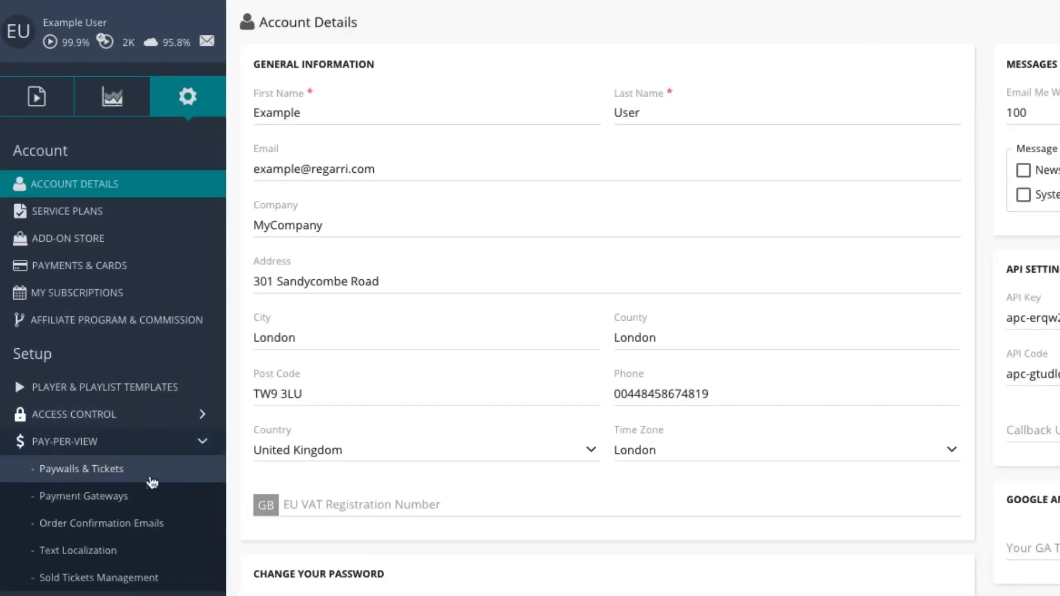
{"action": "left_click", "coordinate": [135, 532]}
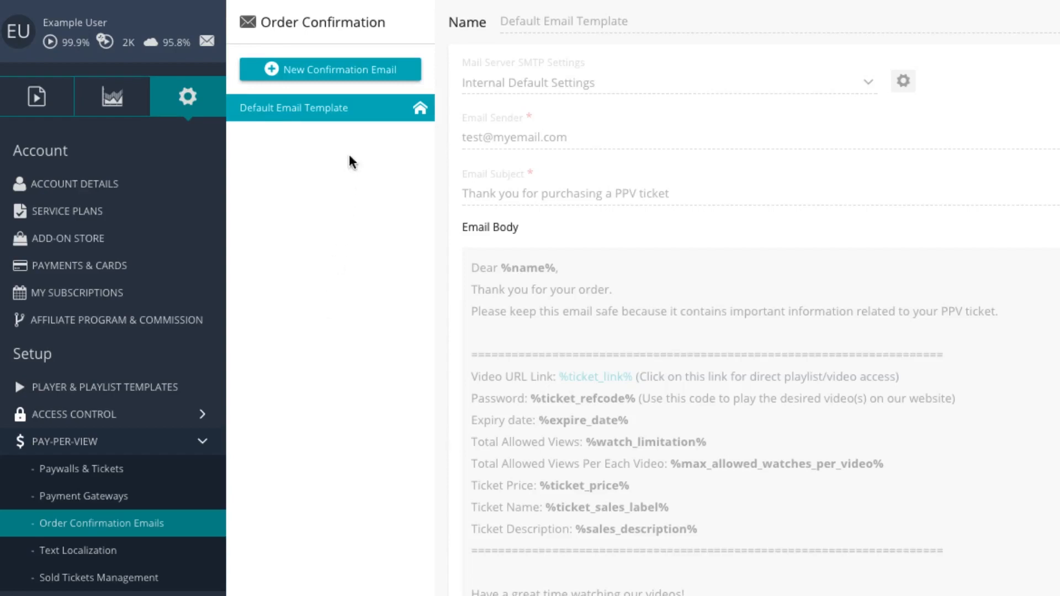
{"action": "left_click", "coordinate": [343, 73]}
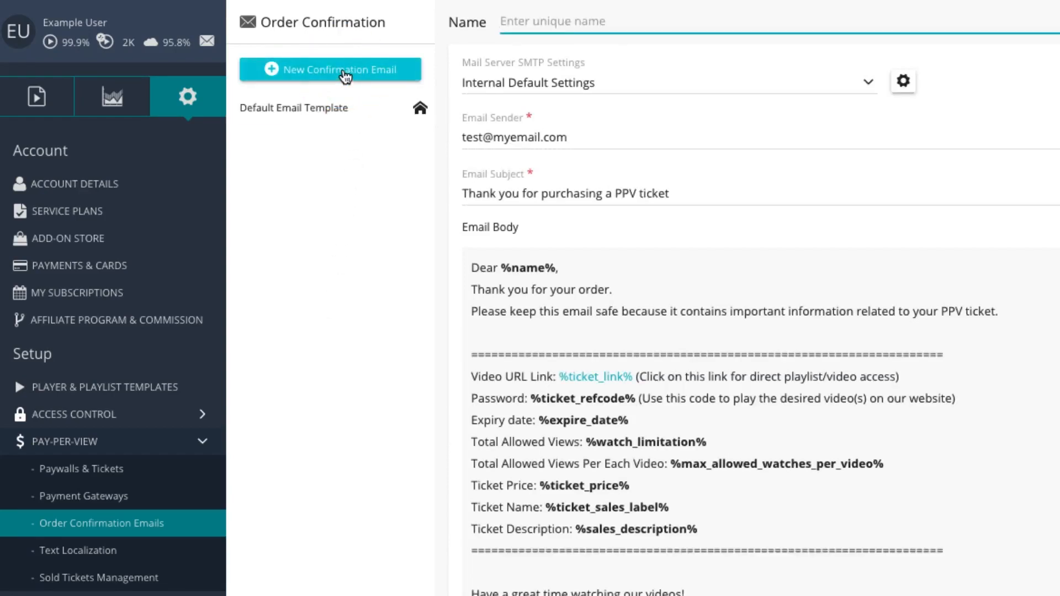
{"action": "left_click", "coordinate": [507, 21]}
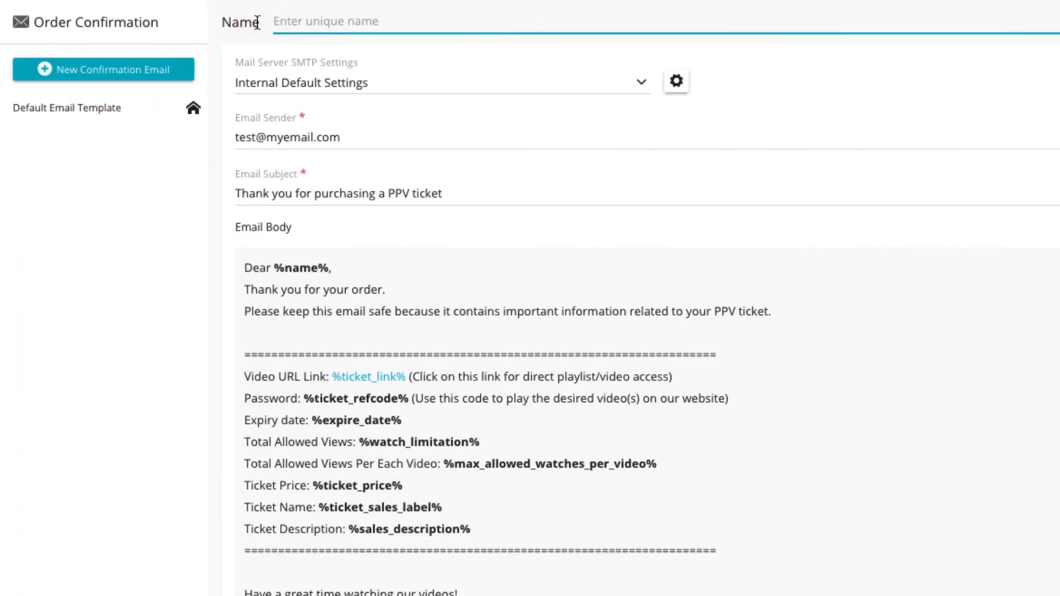
{"action": "type", "text": "M"}
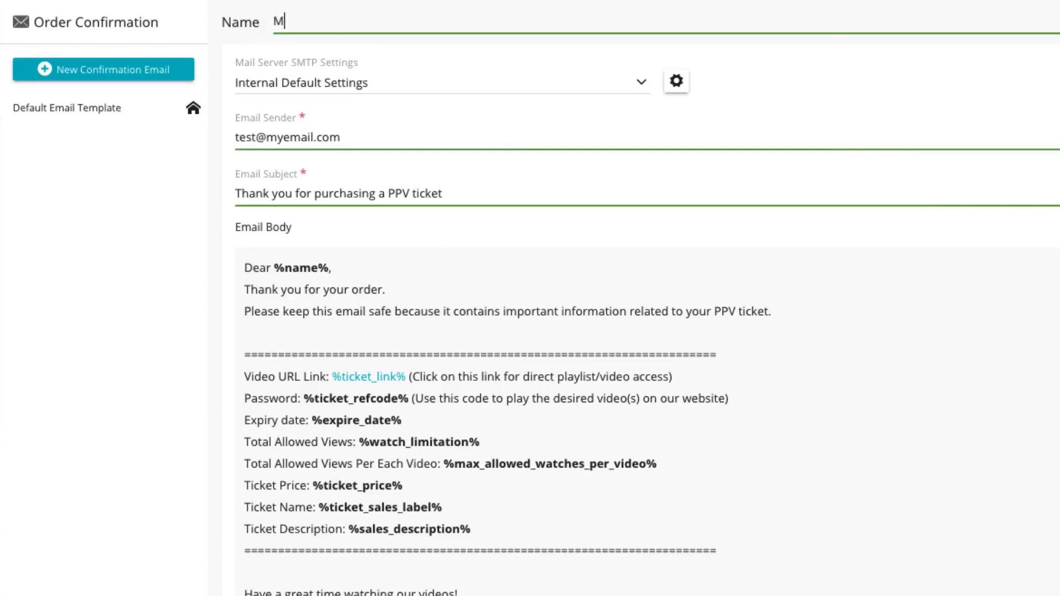
{"action": "type", "text": "y order Confirmation Email"}
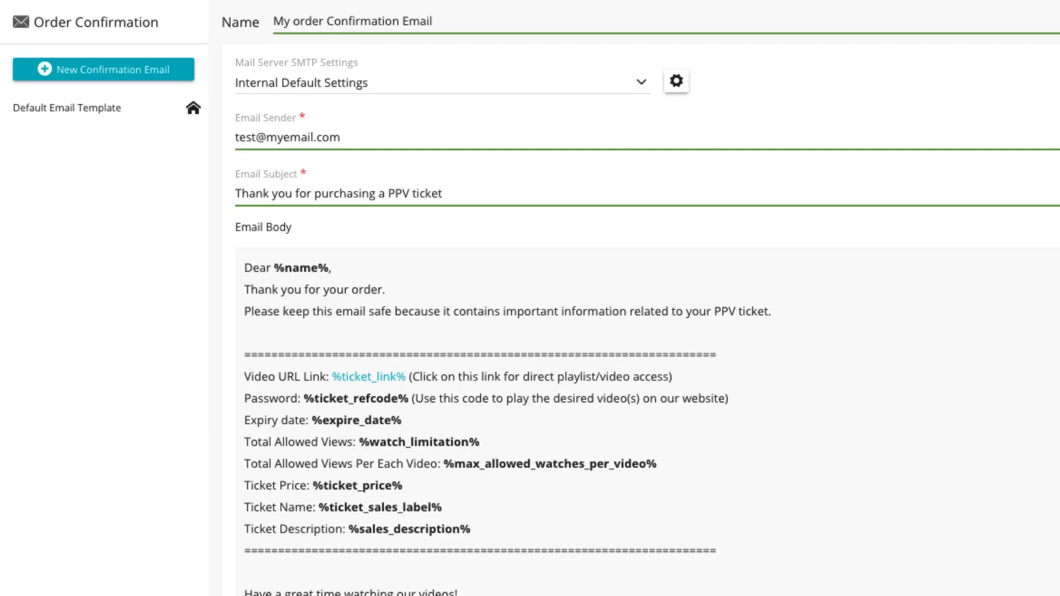
Step: Keep Internal Default Settings as the mail server and replace the email sender with the sender's own e-mail address
{"action": "left_click", "coordinate": [557, 82]}
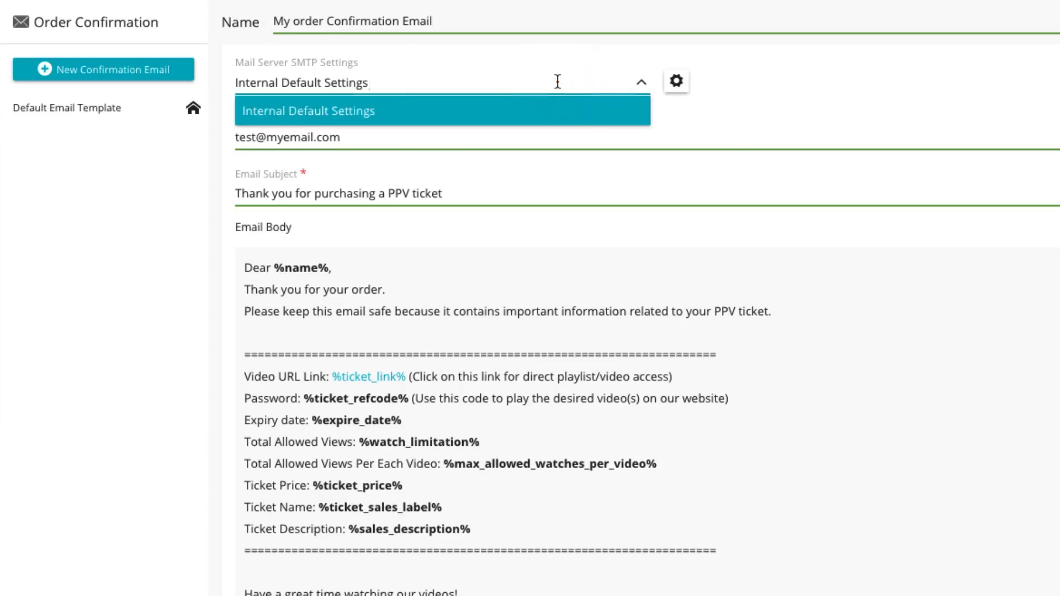
{"action": "left_click", "coordinate": [450, 112]}
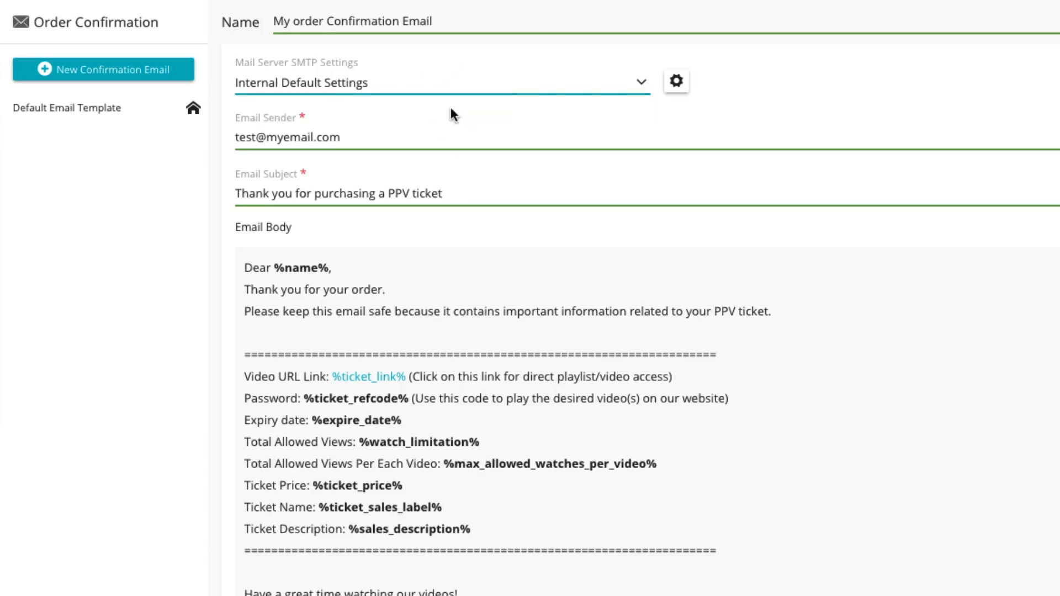
{"action": "left_click", "coordinate": [373, 136]}
{"action": "left_click_drag", "start_coordinate": [373, 136], "coordinate": [236, 137]}
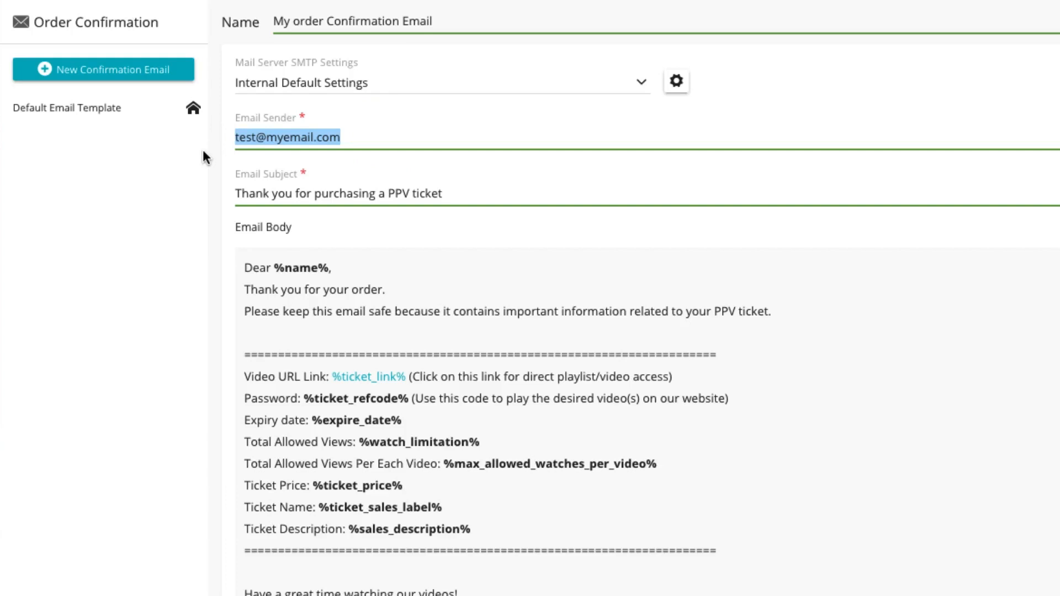
{"action": "type", "text": "me@myemail.com"}
Step: Set the subject to 'Thank you for purchasing our videos!' and add 'We appreciate your purchase with' after the body's thank-you line
{"action": "left_click", "coordinate": [451, 195]}
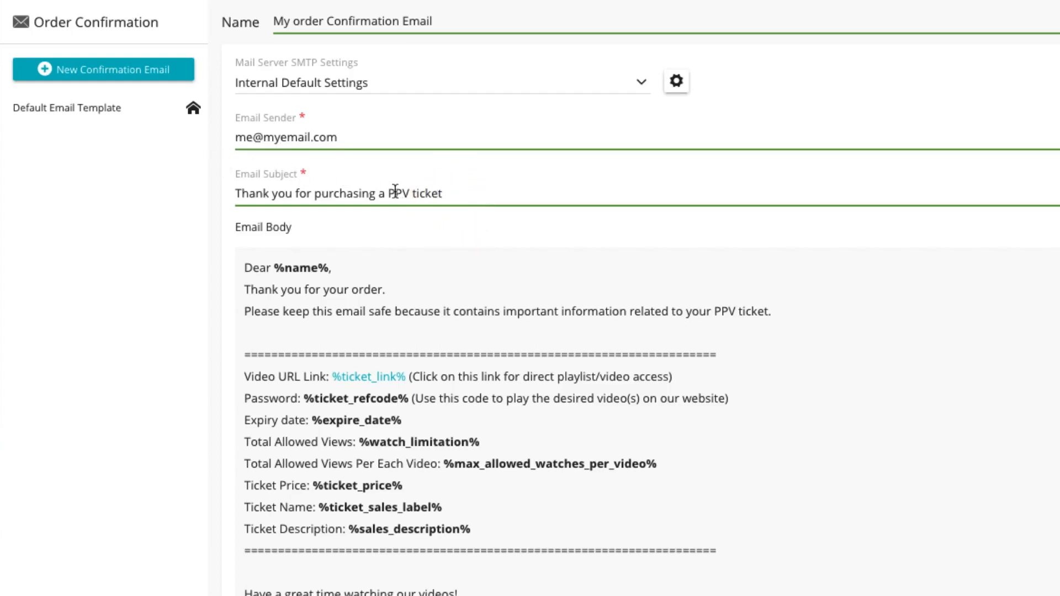
{"action": "left_click_drag", "start_coordinate": [371, 192], "coordinate": [454, 192]}
{"action": "type", "text": "our videos!"}
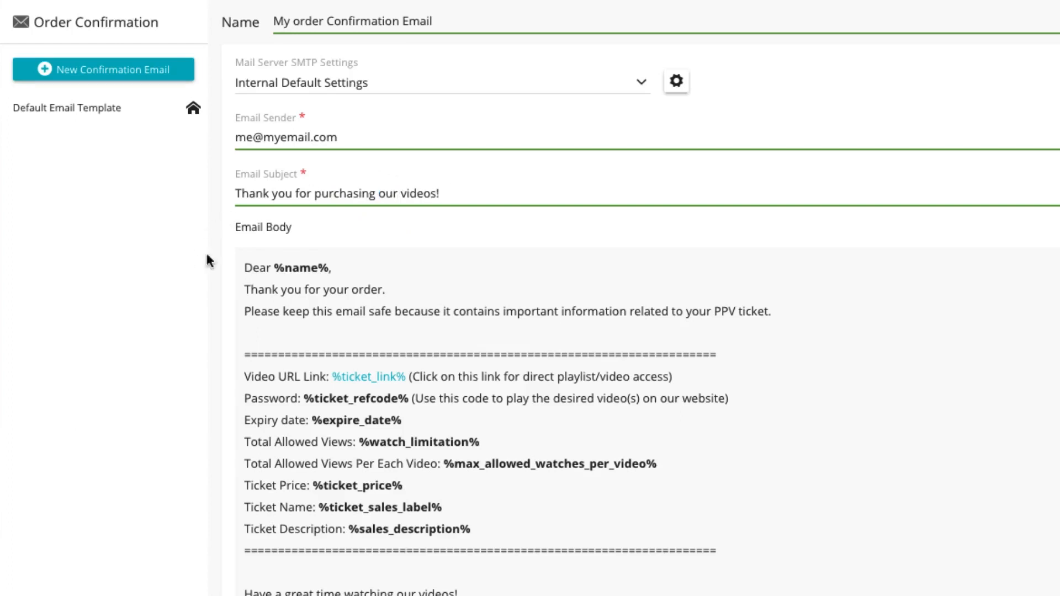
{"action": "left_click", "coordinate": [396, 289]}
{"action": "type", "text": "We appreciate your purchase."}
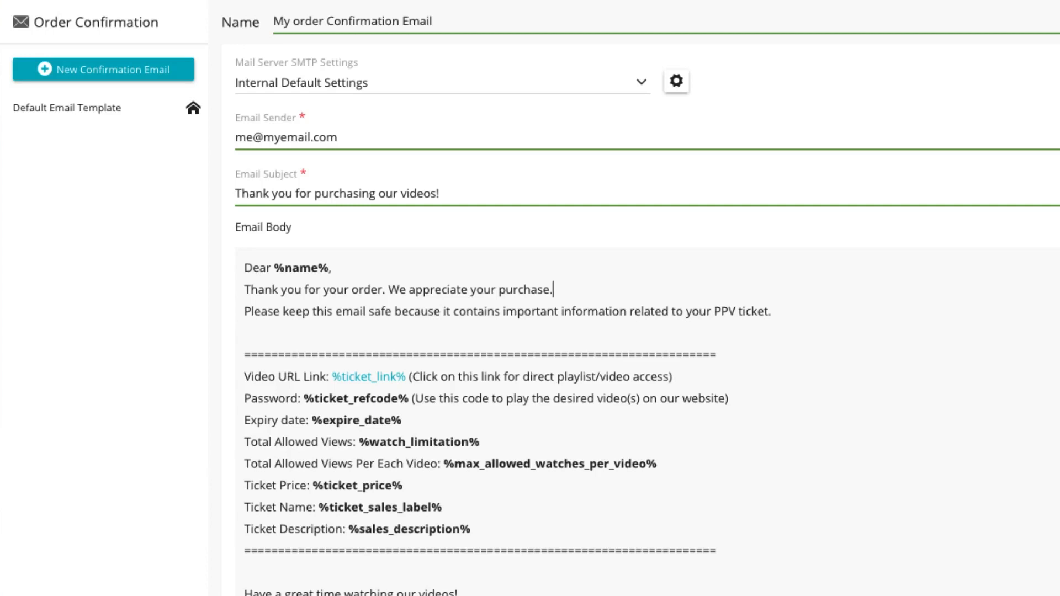
{"action": "key", "text": "BackSpace"}
{"action": "type", "text": "with"}
Step: Insert the Payment type variable and move it to the end of the appreciation sentence in the body
{"action": "scroll", "coordinate": [416, 291], "scroll_direction": "down", "scroll_amount": 1}
{"action": "scroll", "coordinate": [416, 291], "scroll_direction": "down", "scroll_amount": 5}
{"action": "left_click", "coordinate": [634, 334]}
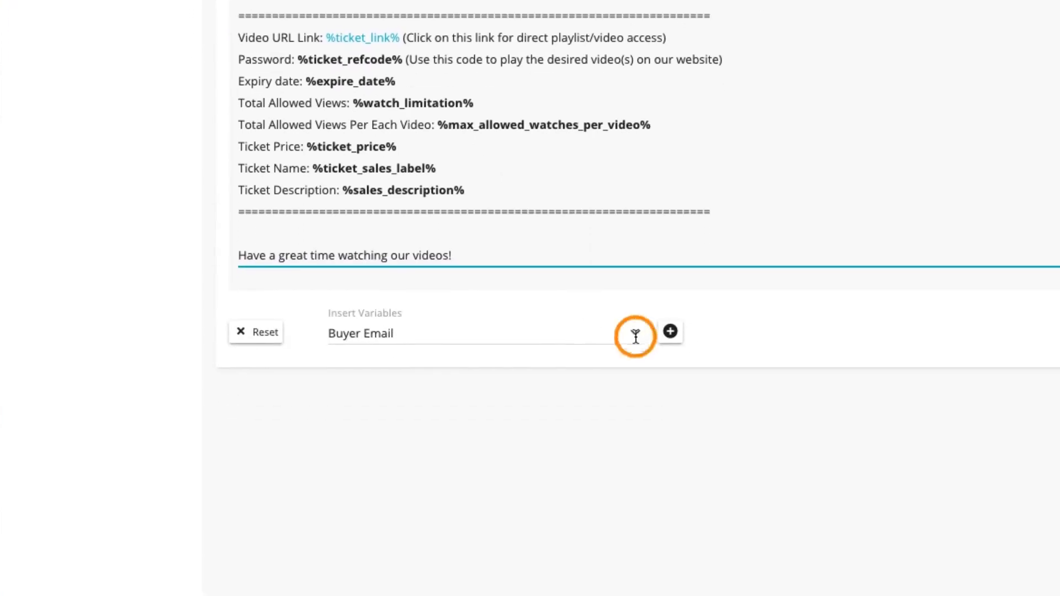
{"action": "scroll", "coordinate": [620, 402], "scroll_direction": "down", "scroll_amount": 3}
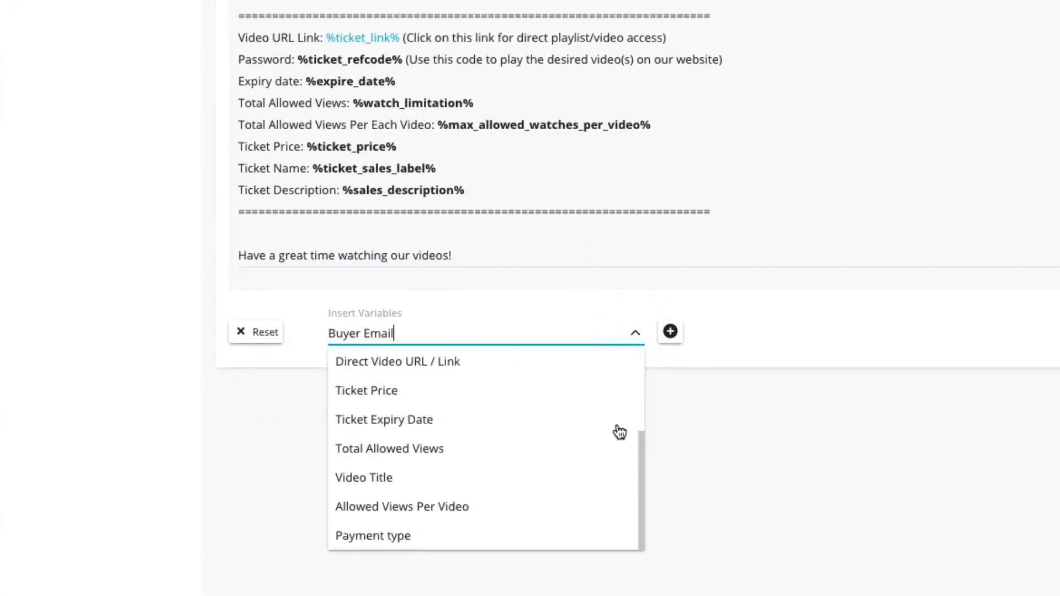
{"action": "left_click", "coordinate": [562, 538]}
{"action": "left_click", "coordinate": [670, 336]}
{"action": "left_click_drag", "start_coordinate": [442, 471], "coordinate": [525, 471]}
{"action": "right_click", "coordinate": [525, 472]}
{"action": "left_click", "coordinate": [571, 554]}
{"action": "left_click", "coordinate": [566, 168]}
{"action": "type", "text": "%payment_type%"}
{"action": "key", "text": "Return"}
{"action": "left_click_drag", "start_coordinate": [661, 167], "coordinate": [564, 168]}
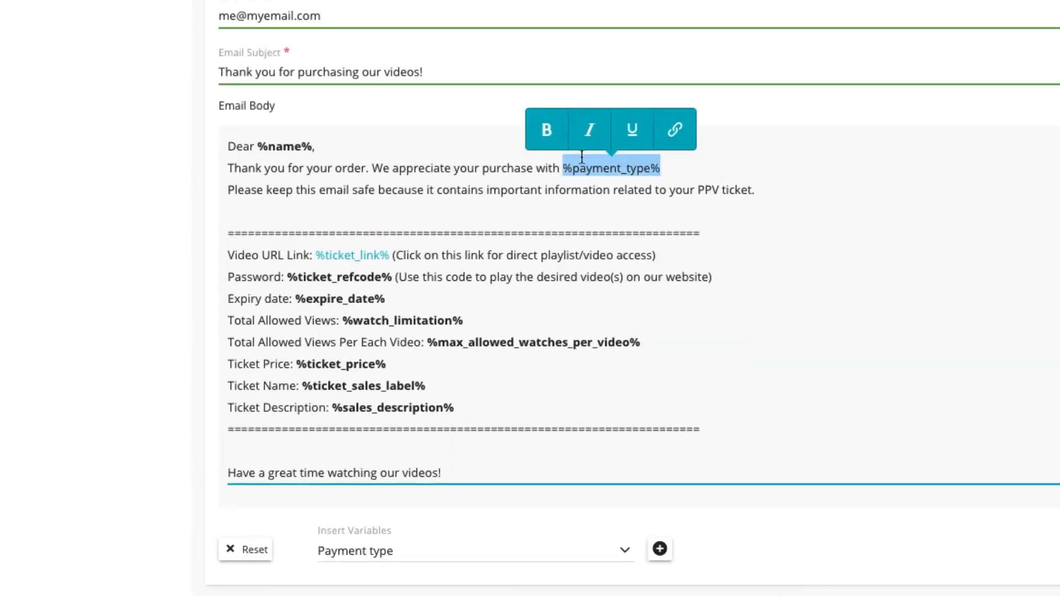
Step: Make the %payment_type% variable bold and save the confirmation email
{"action": "left_click", "coordinate": [544, 128]}
{"action": "left_click", "coordinate": [618, 201]}
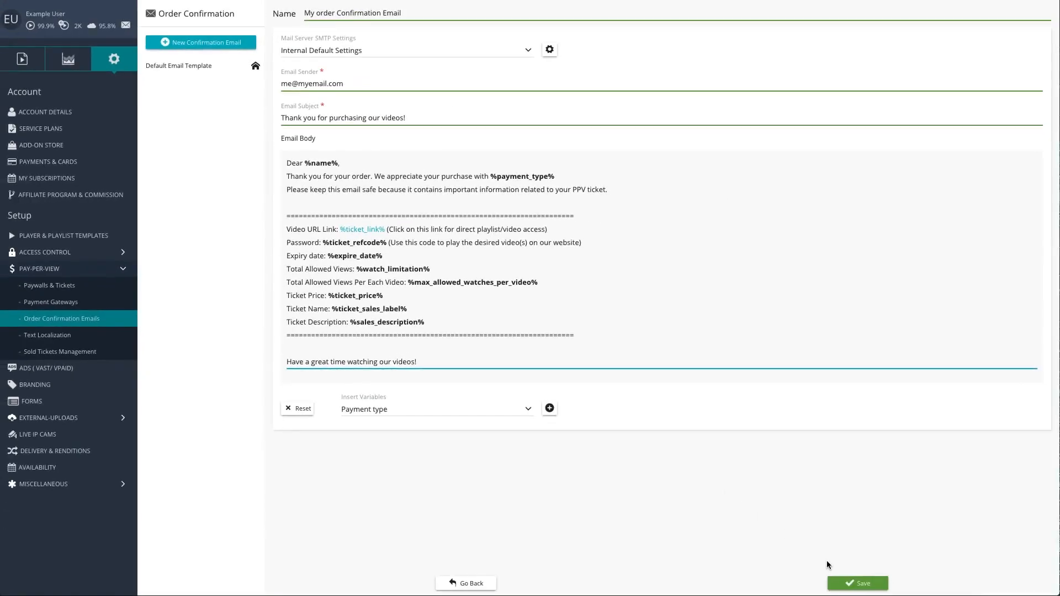
{"action": "left_click", "coordinate": [851, 584]}
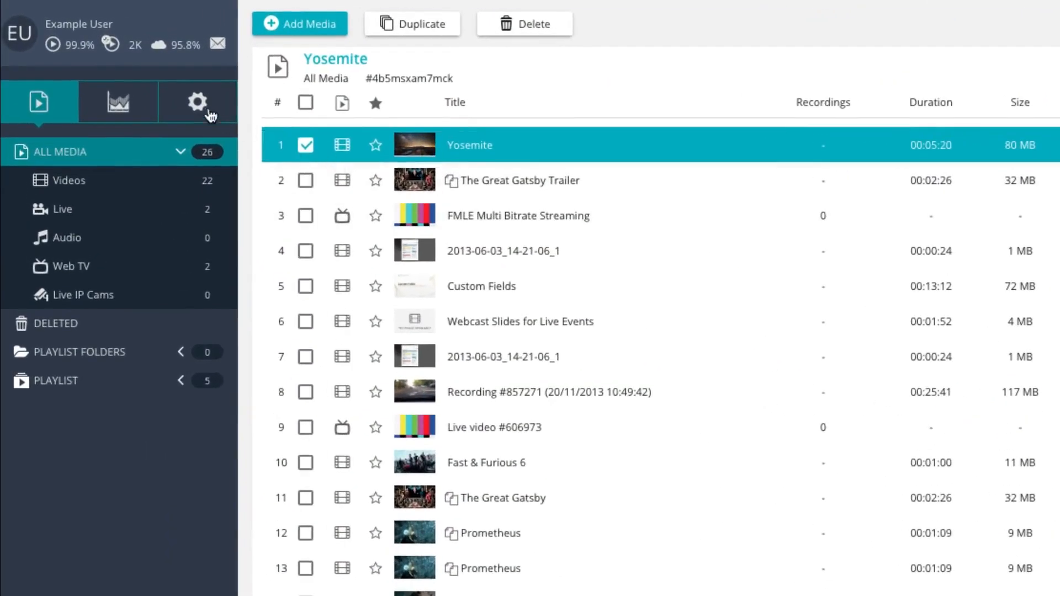
Step: Reopen Order Confirmation Emails to check the list of email templates
{"action": "left_click", "coordinate": [115, 60]}
{"action": "left_click", "coordinate": [151, 461]}
{"action": "left_click", "coordinate": [140, 550]}
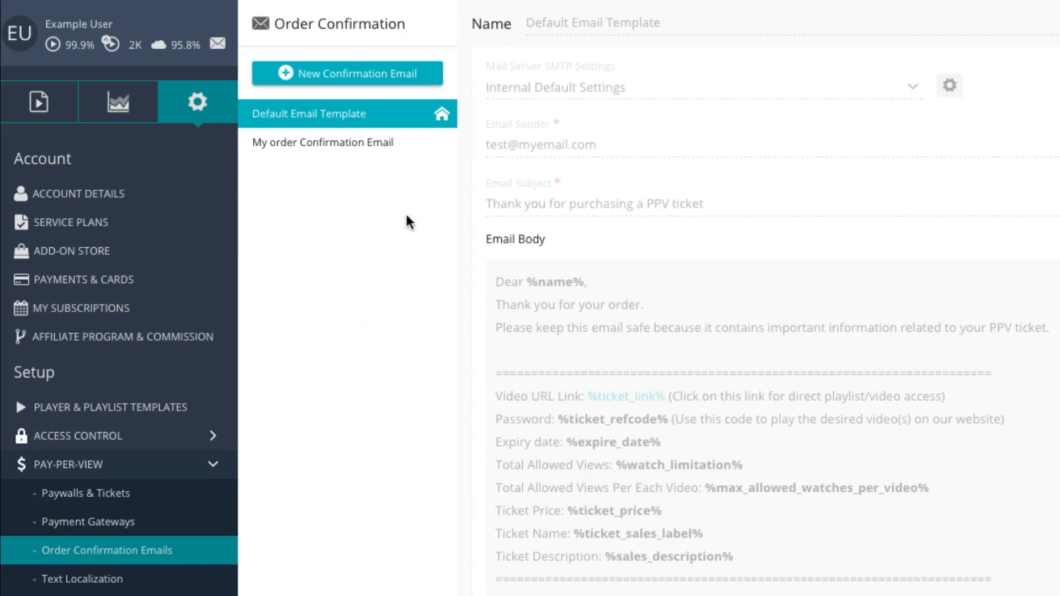
Step: Make My order Confirmation Email the global default email template, applying it to all playlists and videos
{"action": "mouse_move", "coordinate": [440, 148]}
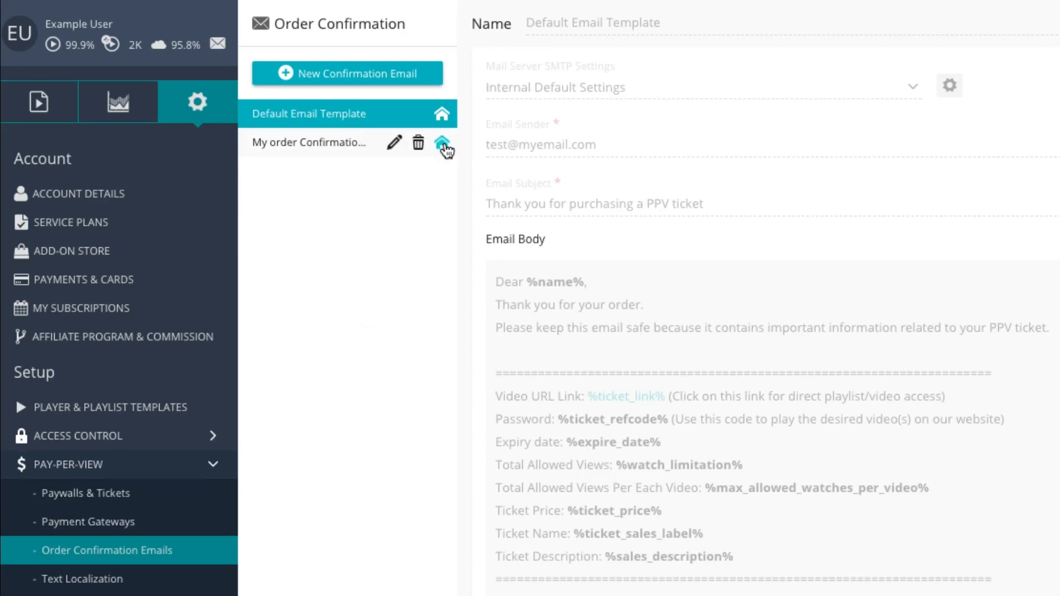
{"action": "left_click", "coordinate": [443, 145]}
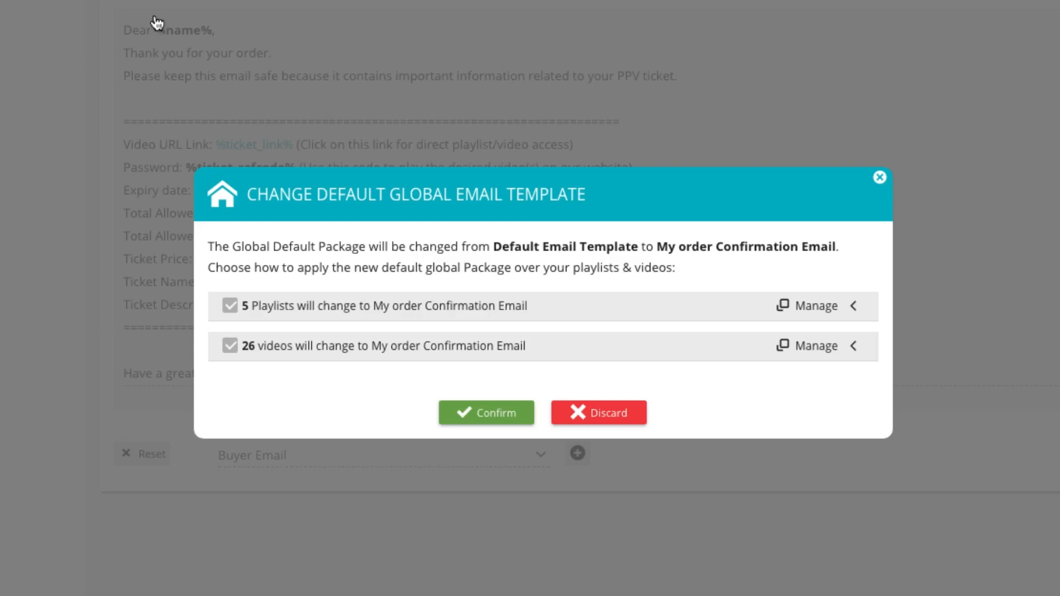
{"action": "left_click", "coordinate": [295, 306]}
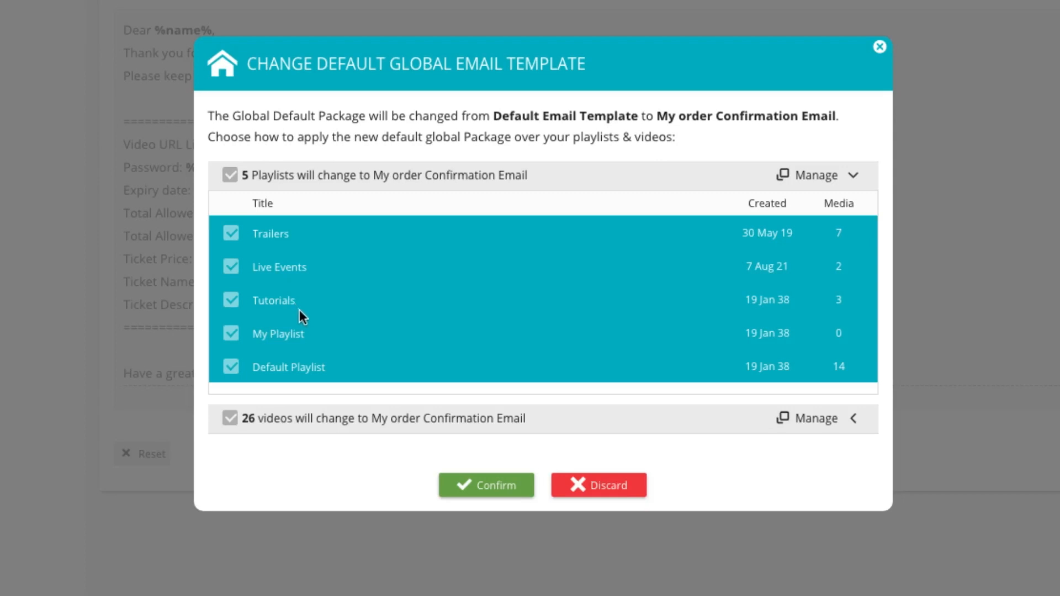
{"action": "left_click", "coordinate": [498, 489]}
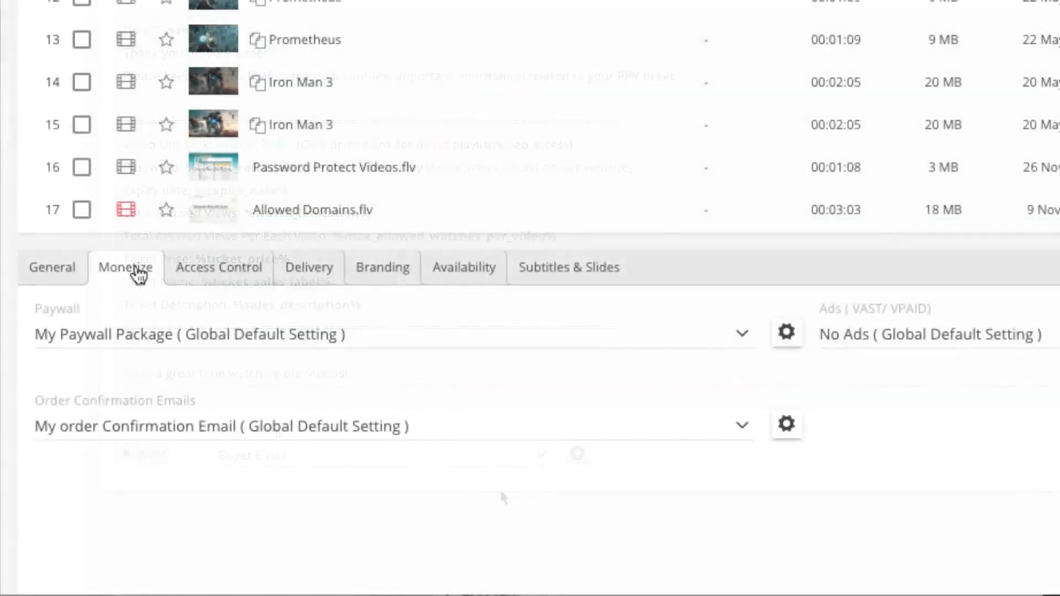
Step: Assign My order Confirmation Email as the Fast & Furious 6 video's order confirmation email and save
{"action": "left_click", "coordinate": [447, 332]}
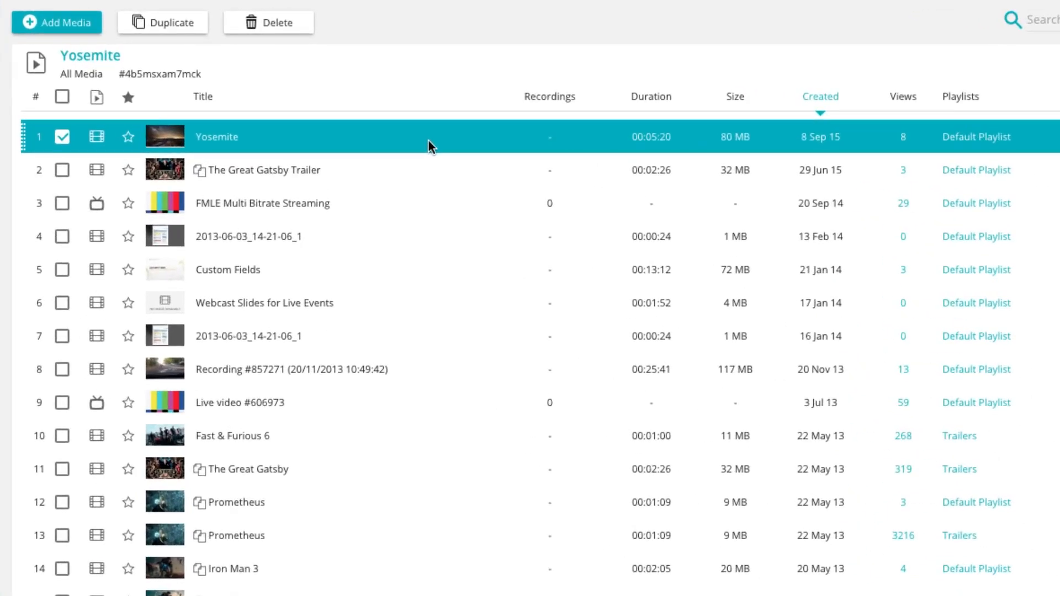
{"action": "left_click", "coordinate": [360, 427]}
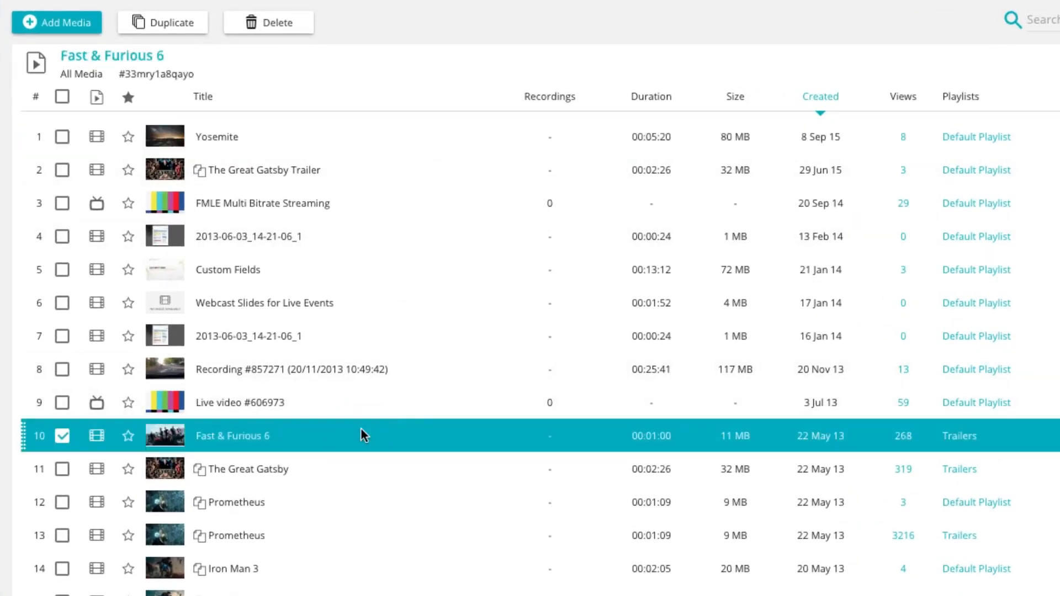
{"action": "scroll", "coordinate": [360, 436], "scroll_direction": "down", "scroll_amount": 7}
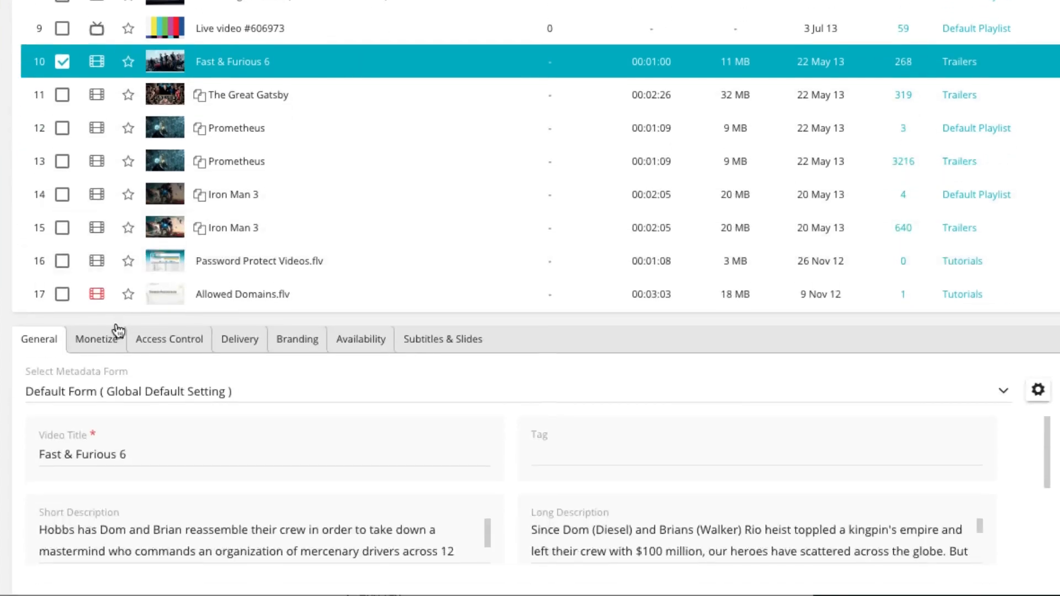
{"action": "left_click", "coordinate": [102, 341]}
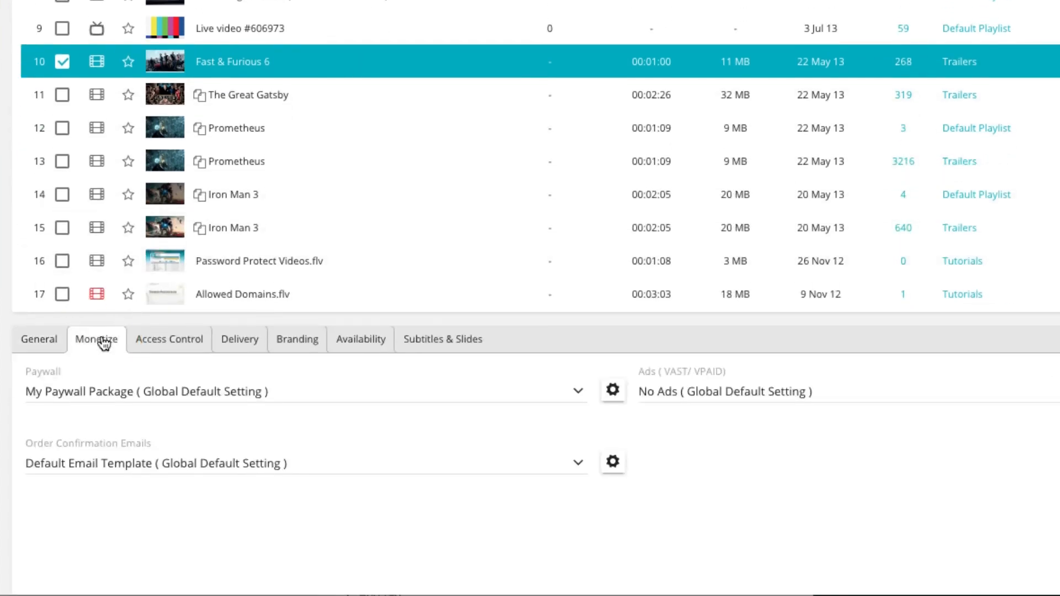
{"action": "left_click", "coordinate": [345, 463]}
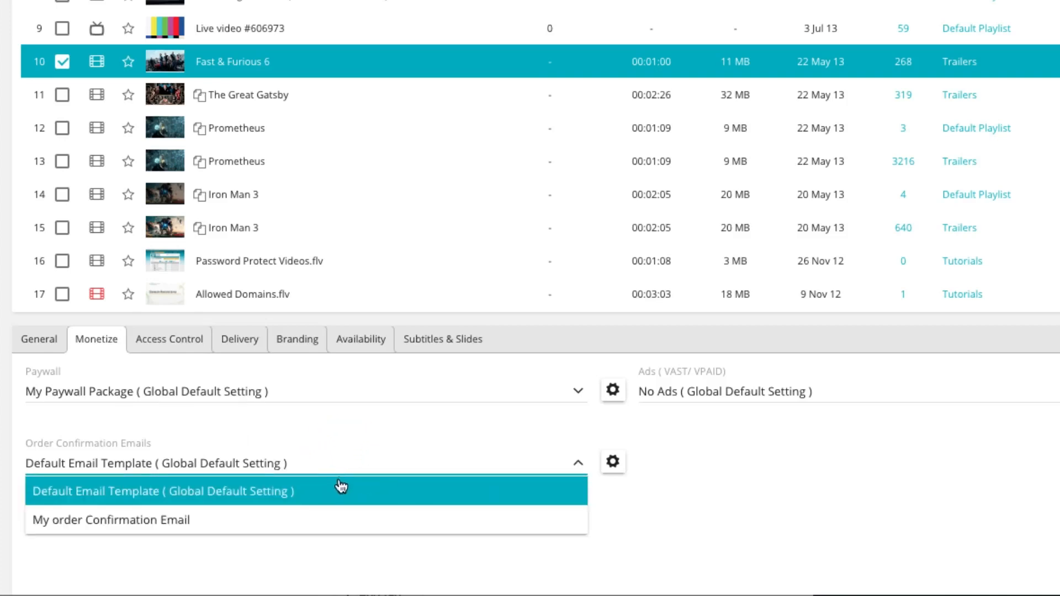
{"action": "left_click", "coordinate": [331, 520]}
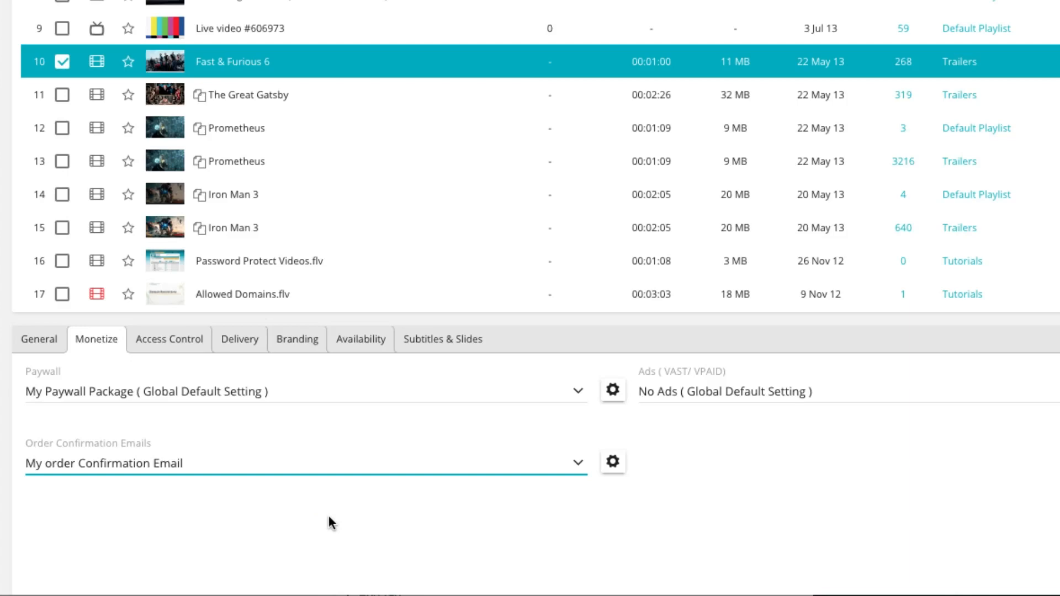
{"action": "left_click", "coordinate": [748, 353]}
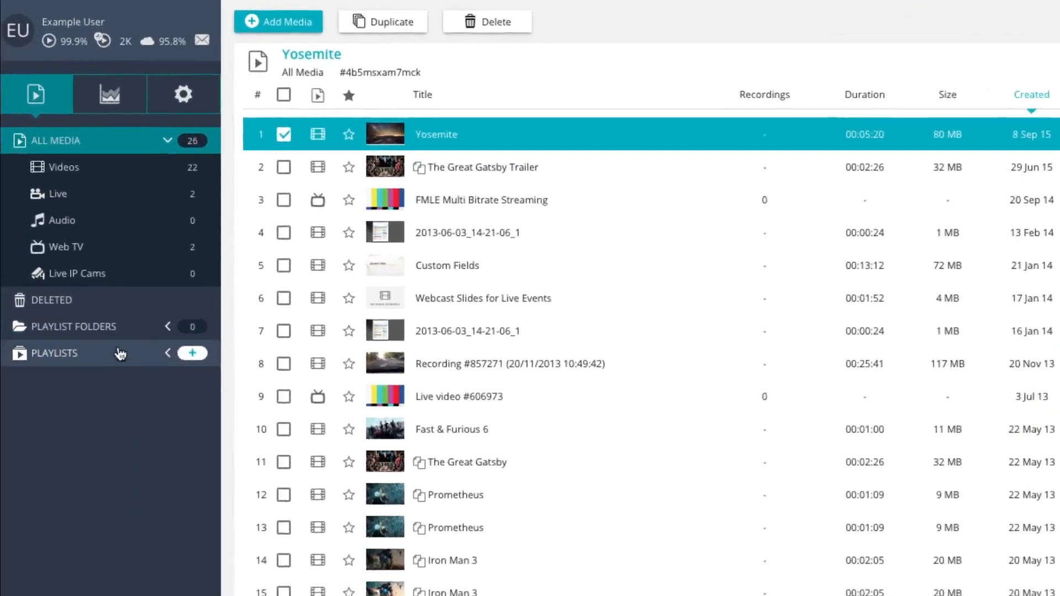
Step: Set the Trailers playlist's order confirmation email to My order Confirmation Email and save
{"action": "left_click", "coordinate": [66, 221]}
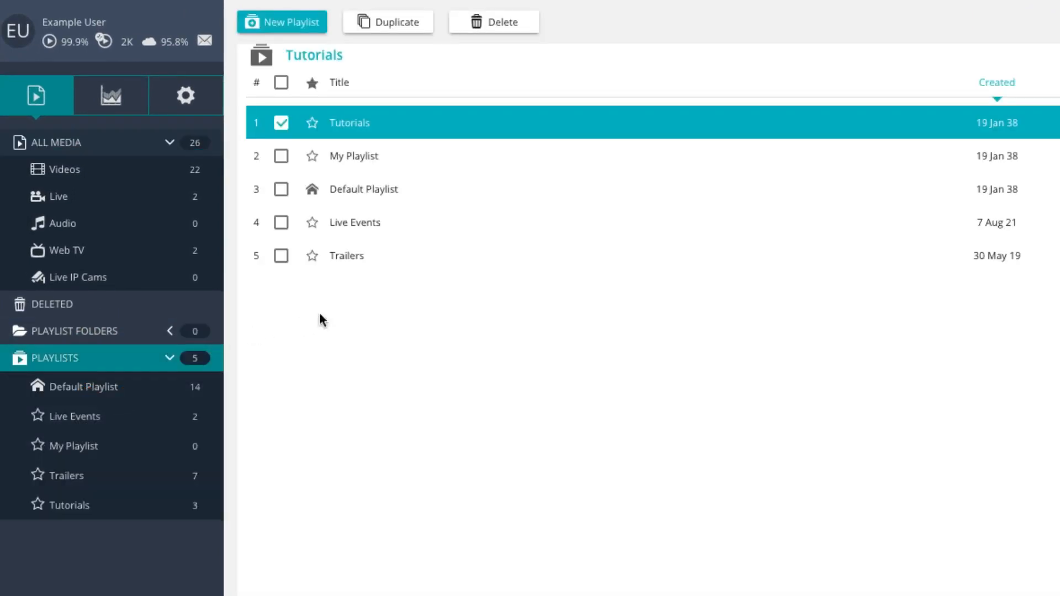
{"action": "left_click", "coordinate": [440, 252]}
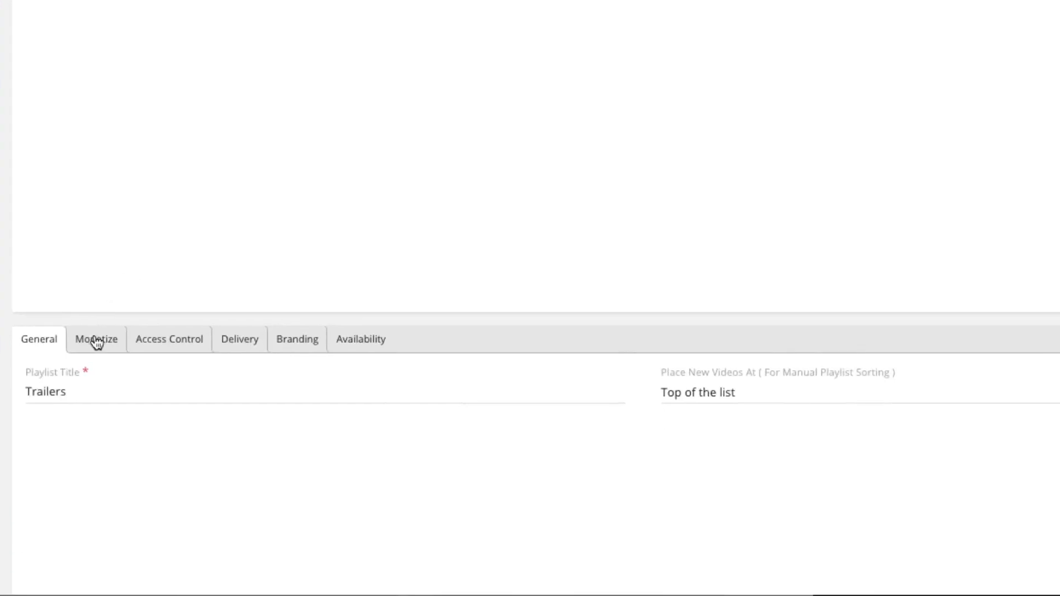
{"action": "left_click", "coordinate": [96, 341]}
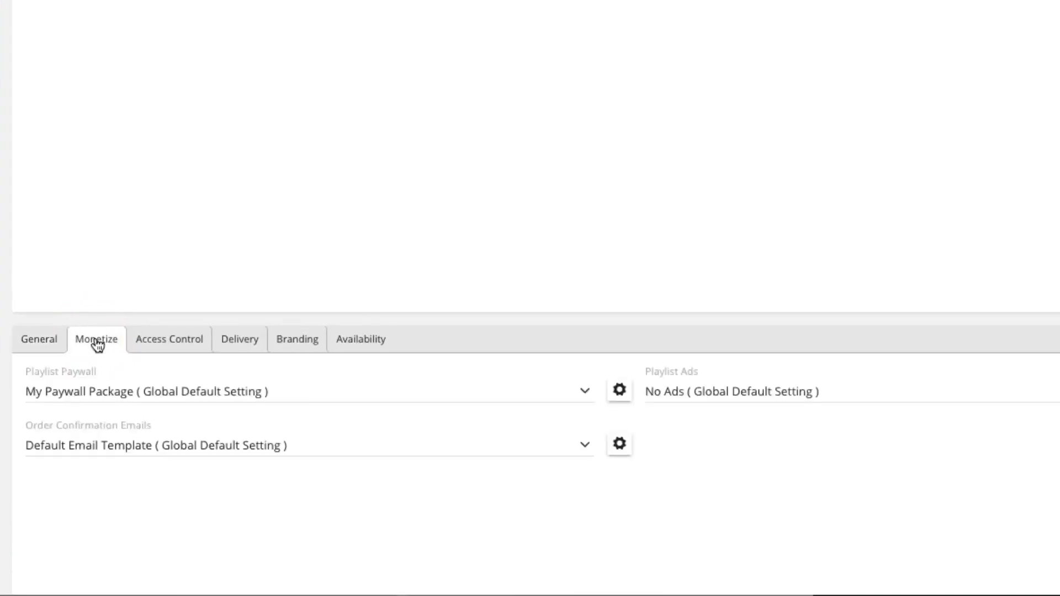
{"action": "left_click", "coordinate": [389, 444]}
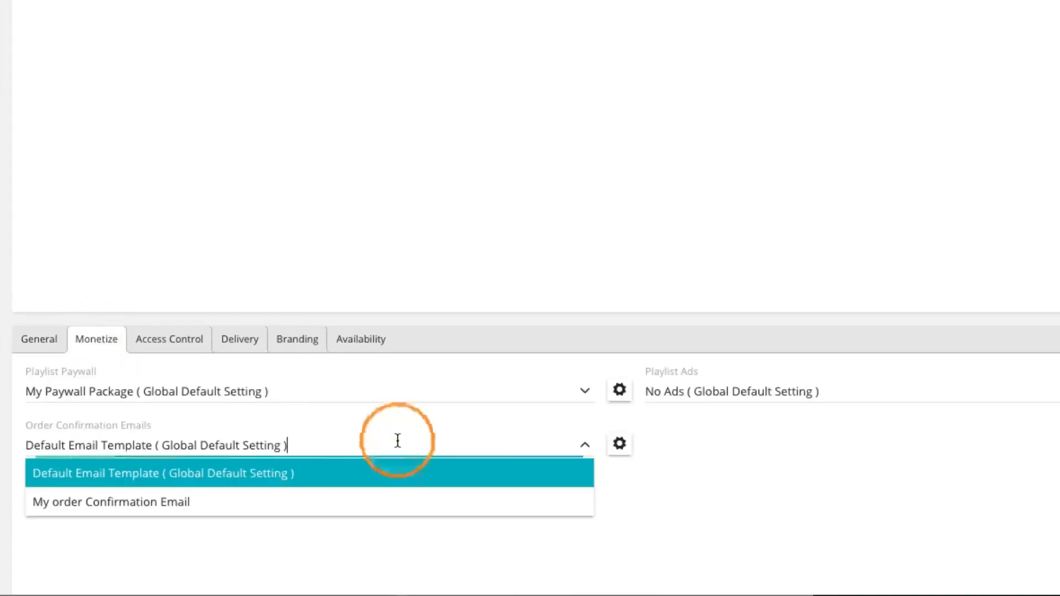
{"action": "left_click", "coordinate": [398, 501]}
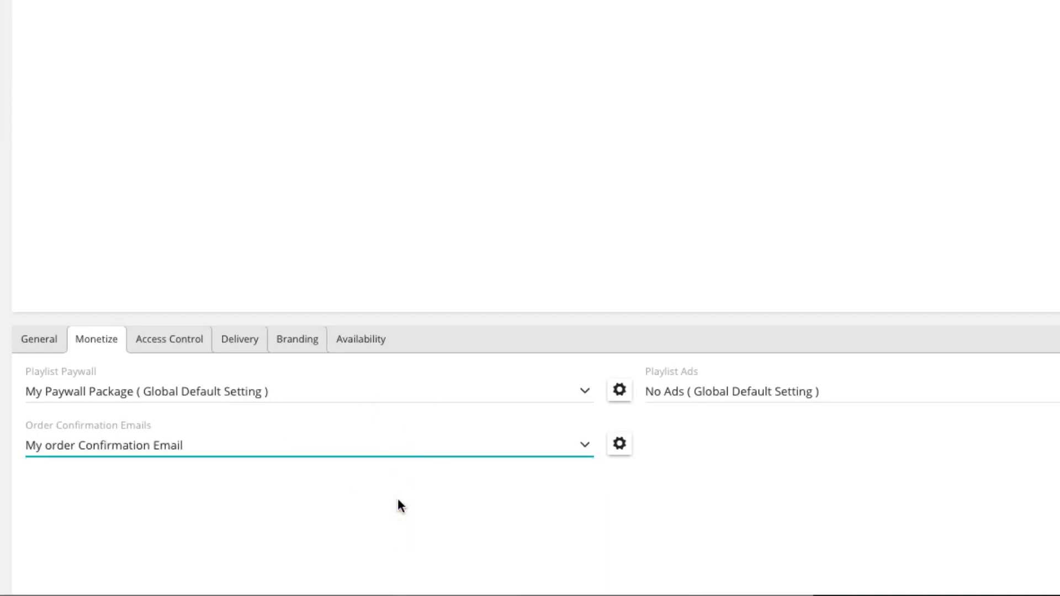
{"action": "left_click", "coordinate": [398, 499]}
{"action": "left_click", "coordinate": [754, 347]}
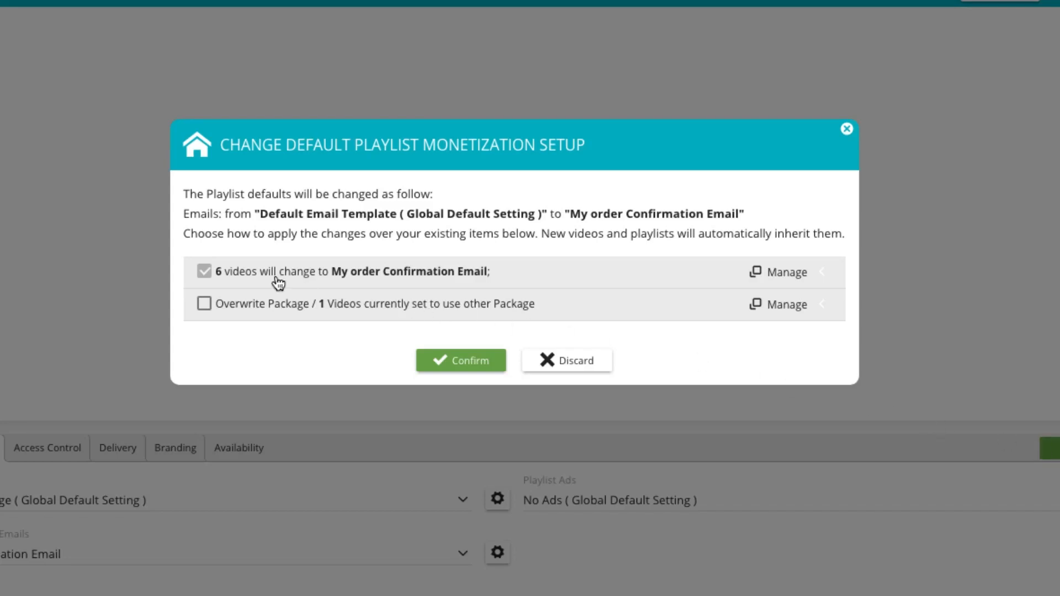
Step: Confirm the playlist change, also overwriting the video that currently uses another package
{"action": "left_click", "coordinate": [277, 305]}
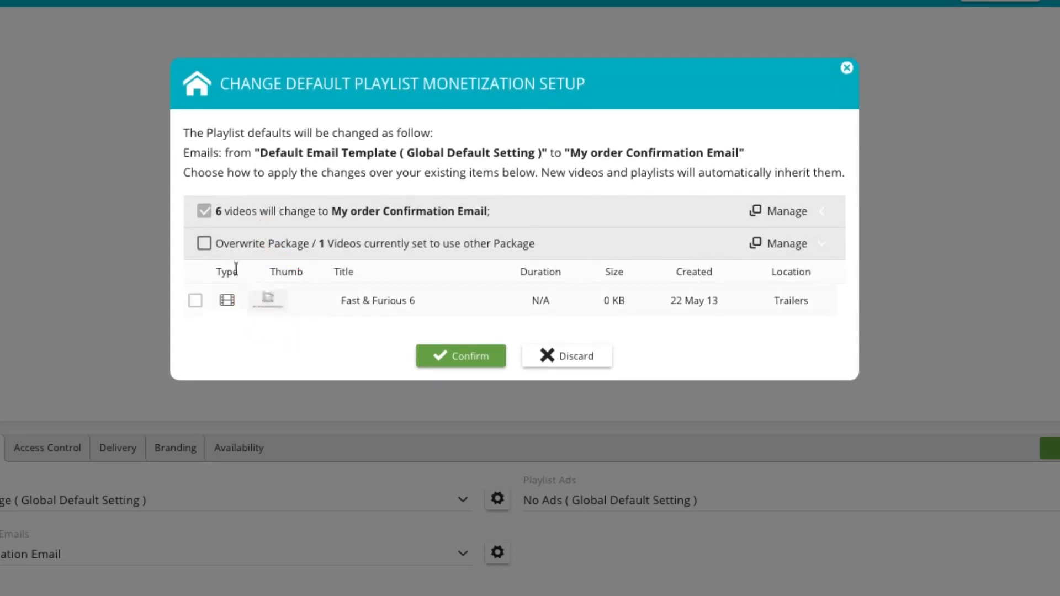
{"action": "left_click", "coordinate": [205, 248]}
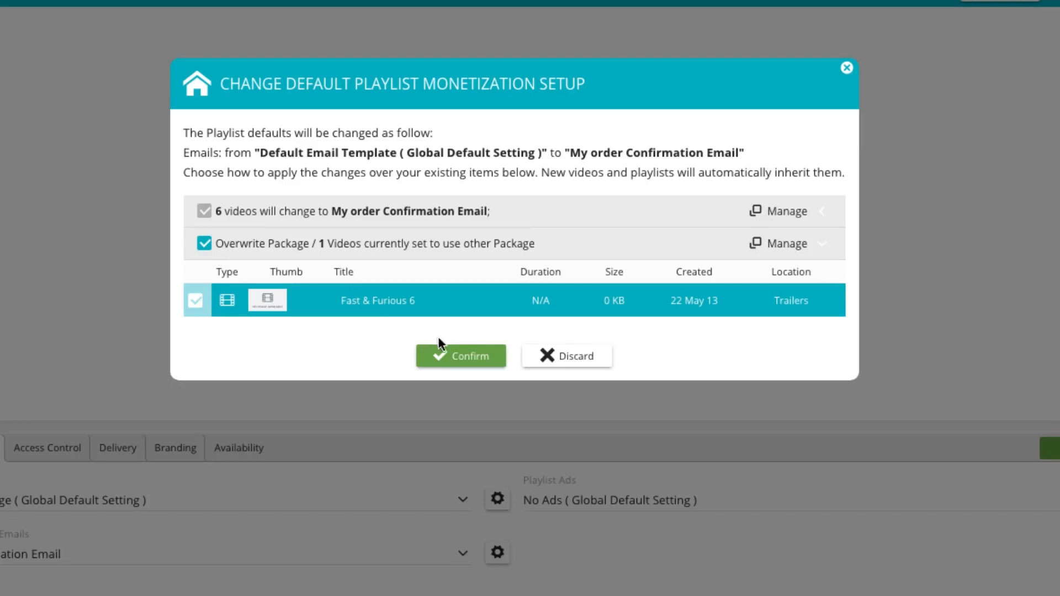
{"action": "left_click", "coordinate": [473, 359]}
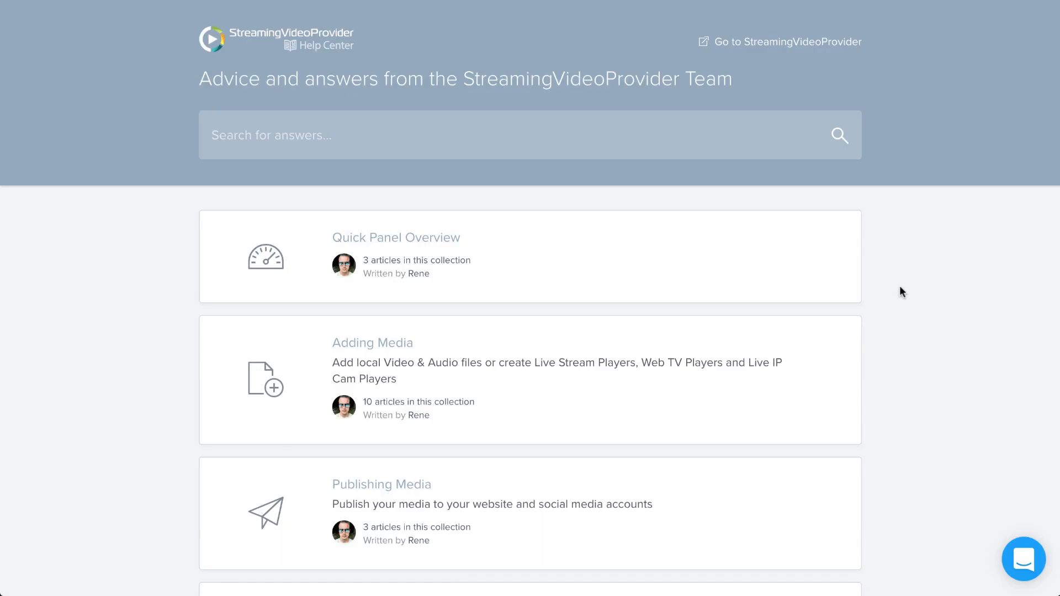
{"action": "scroll", "coordinate": [900, 287], "scroll_direction": "down", "scroll_amount": 6}
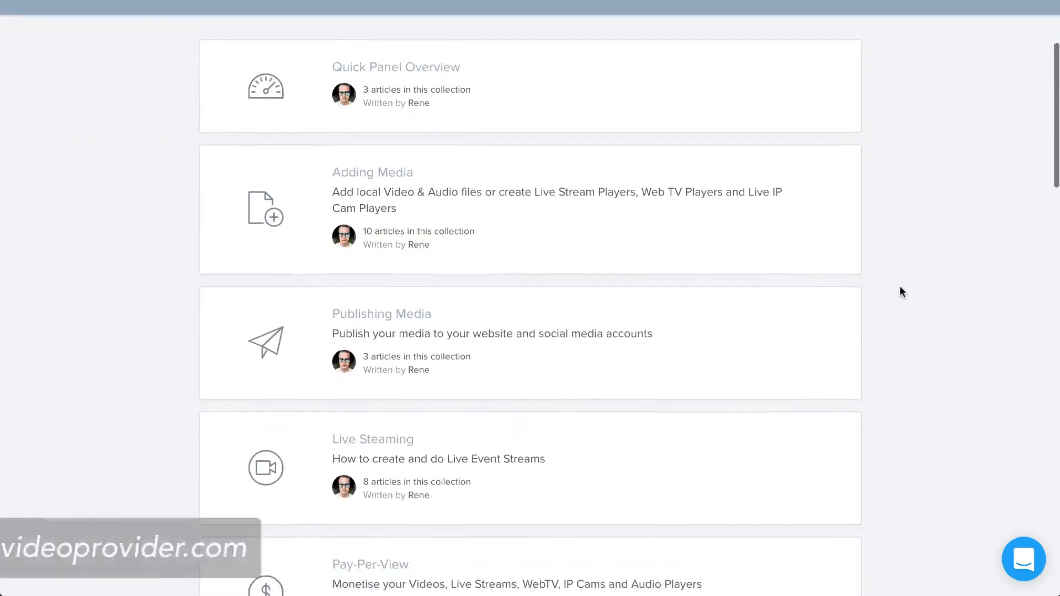
{"action": "scroll", "coordinate": [901, 292], "scroll_direction": "down", "scroll_amount": 5}
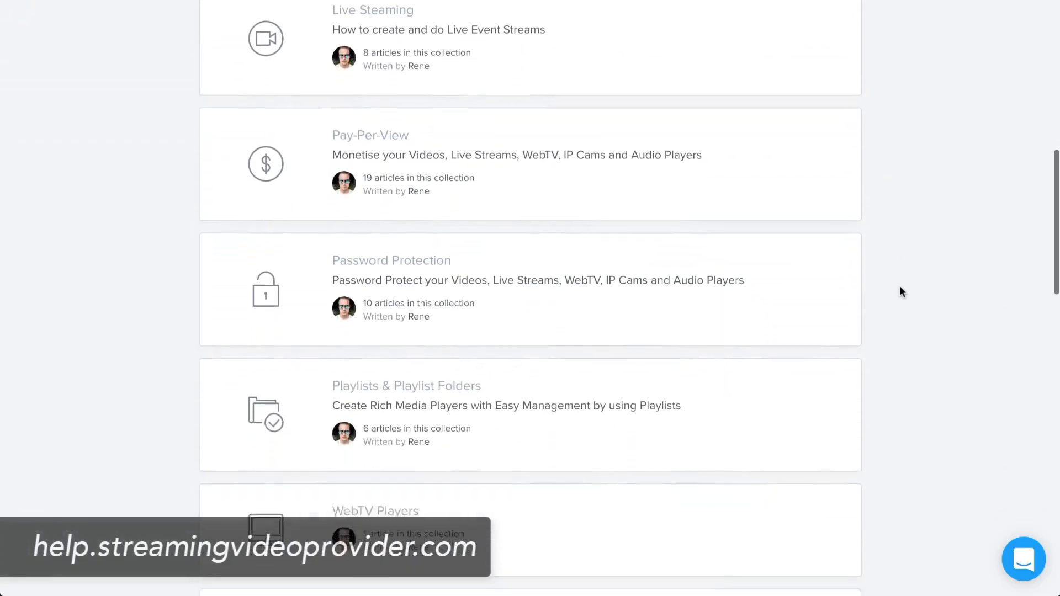